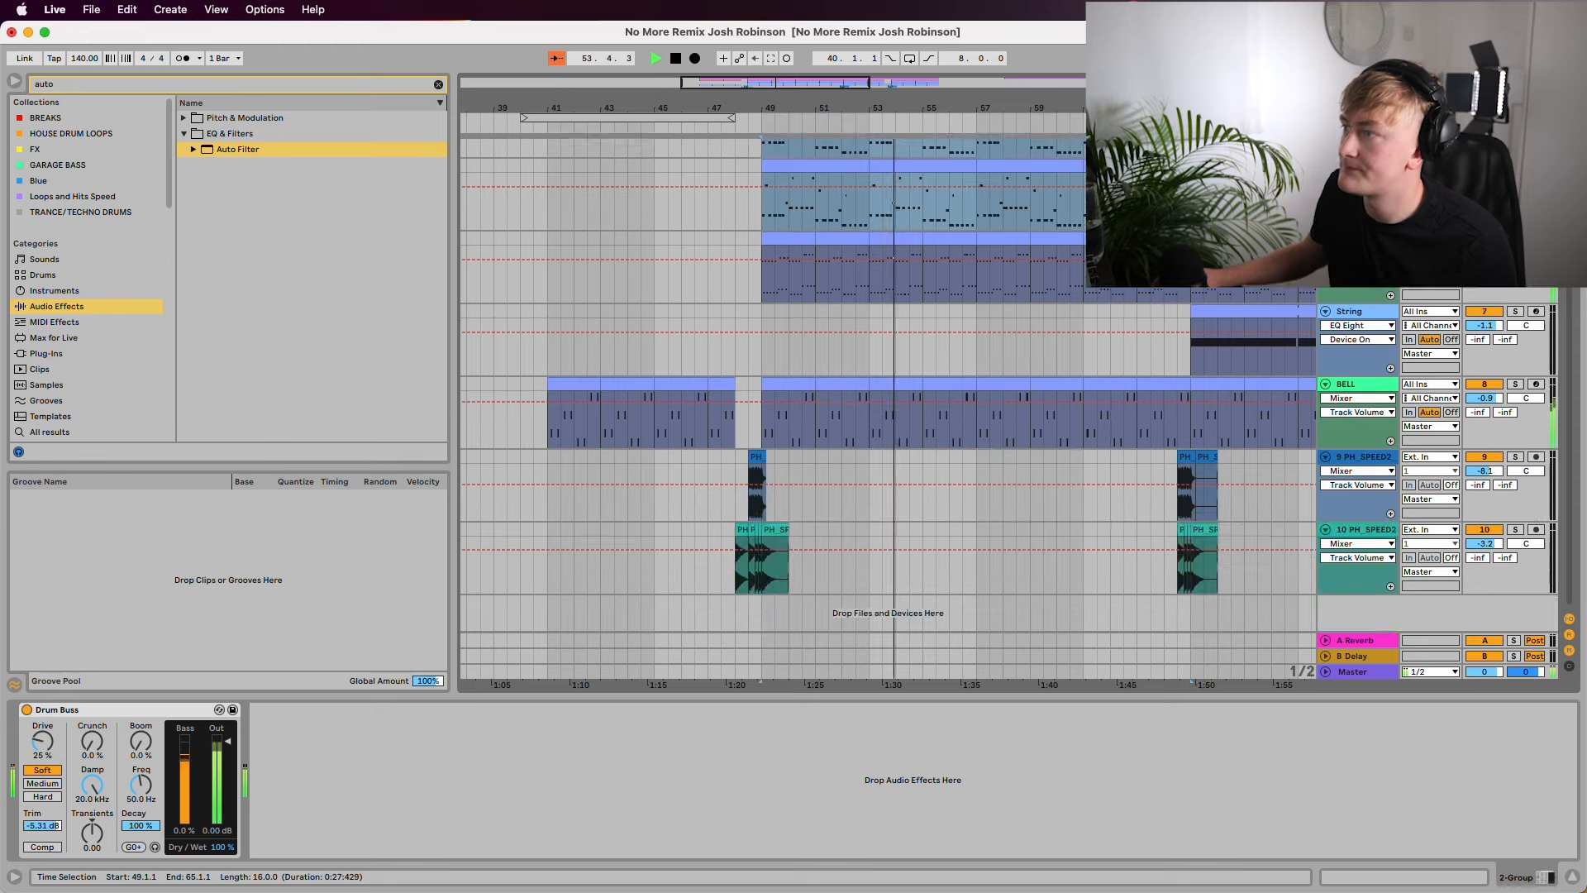
Step: Look over the drop's tracks during playback and select the vocal clip from bar 57 to bar 62
scroll(888, 413, "down", 1)
scroll(889, 413, "right", 1)
scroll(889, 414, "up", 6)
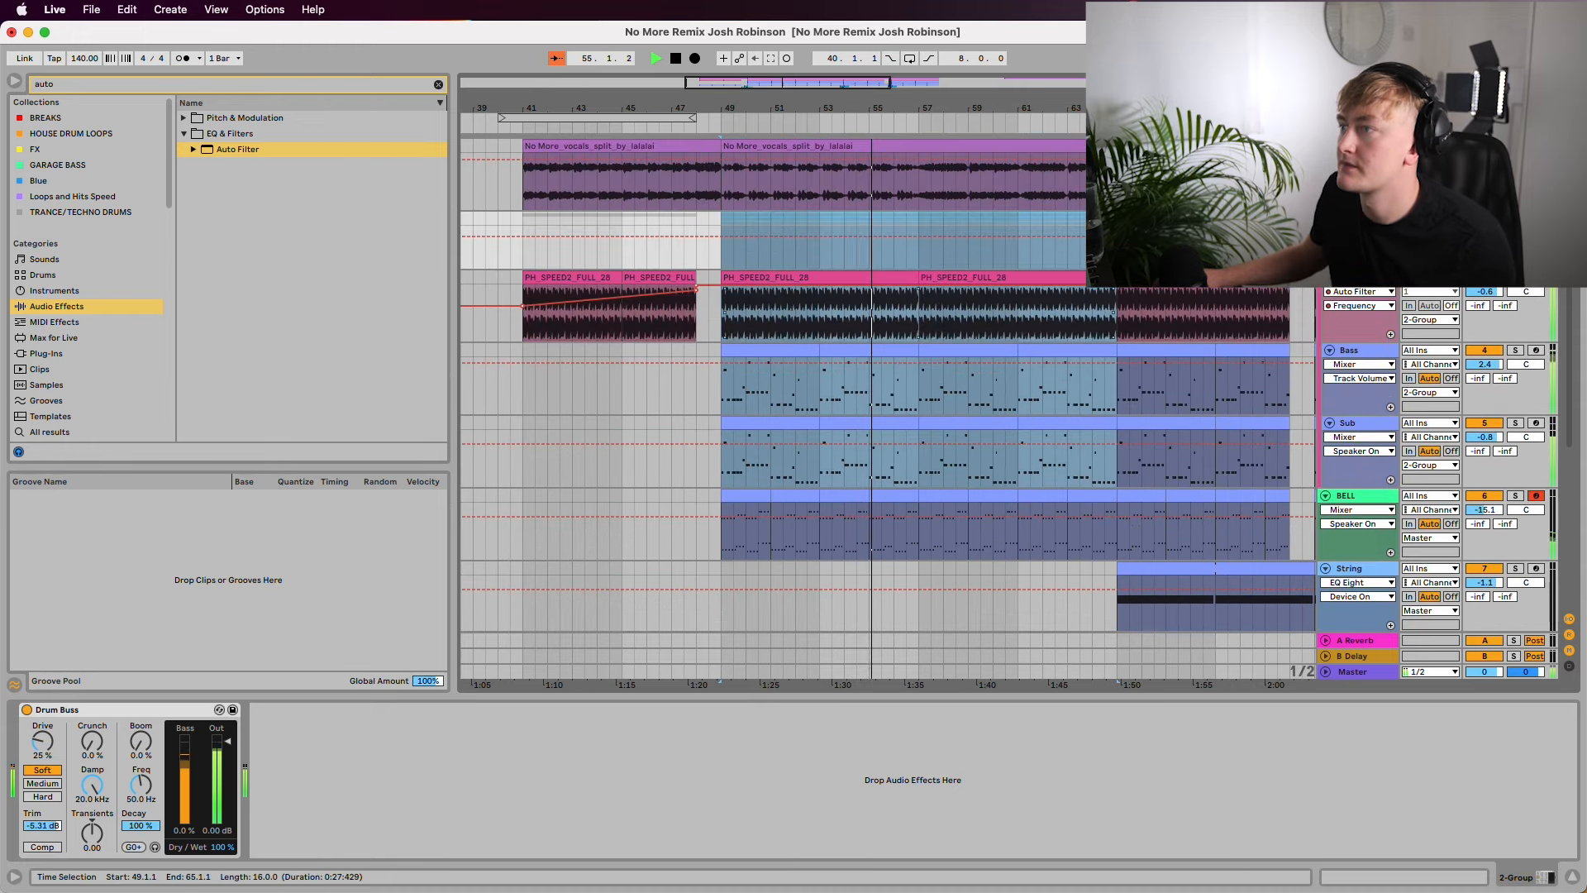
left_click_drag(920, 182, 1041, 182)
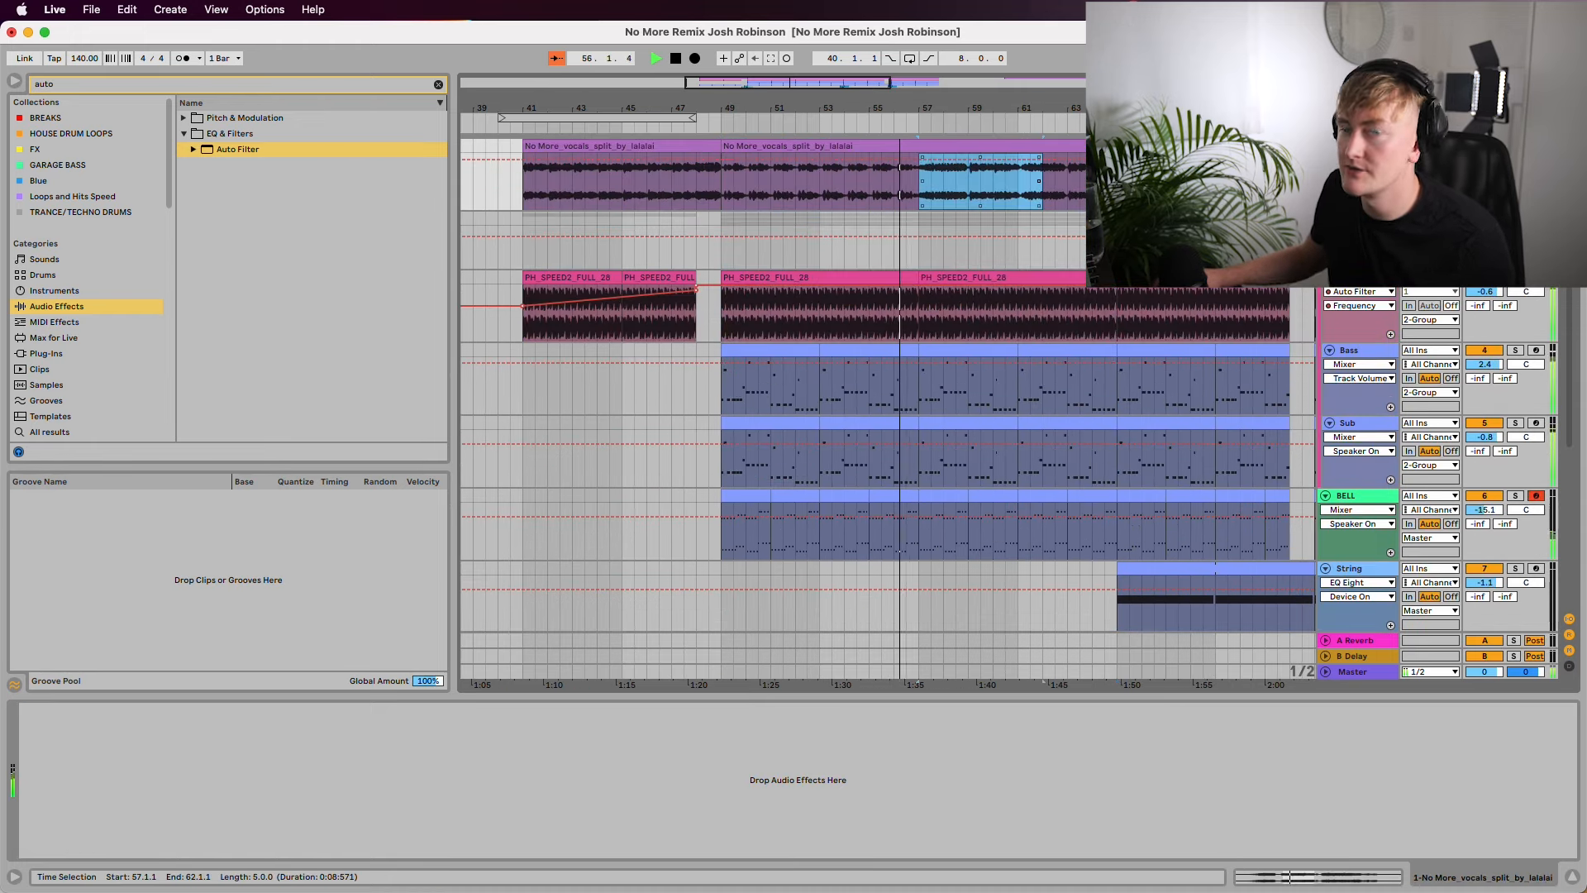
scroll(889, 413, "down", 6)
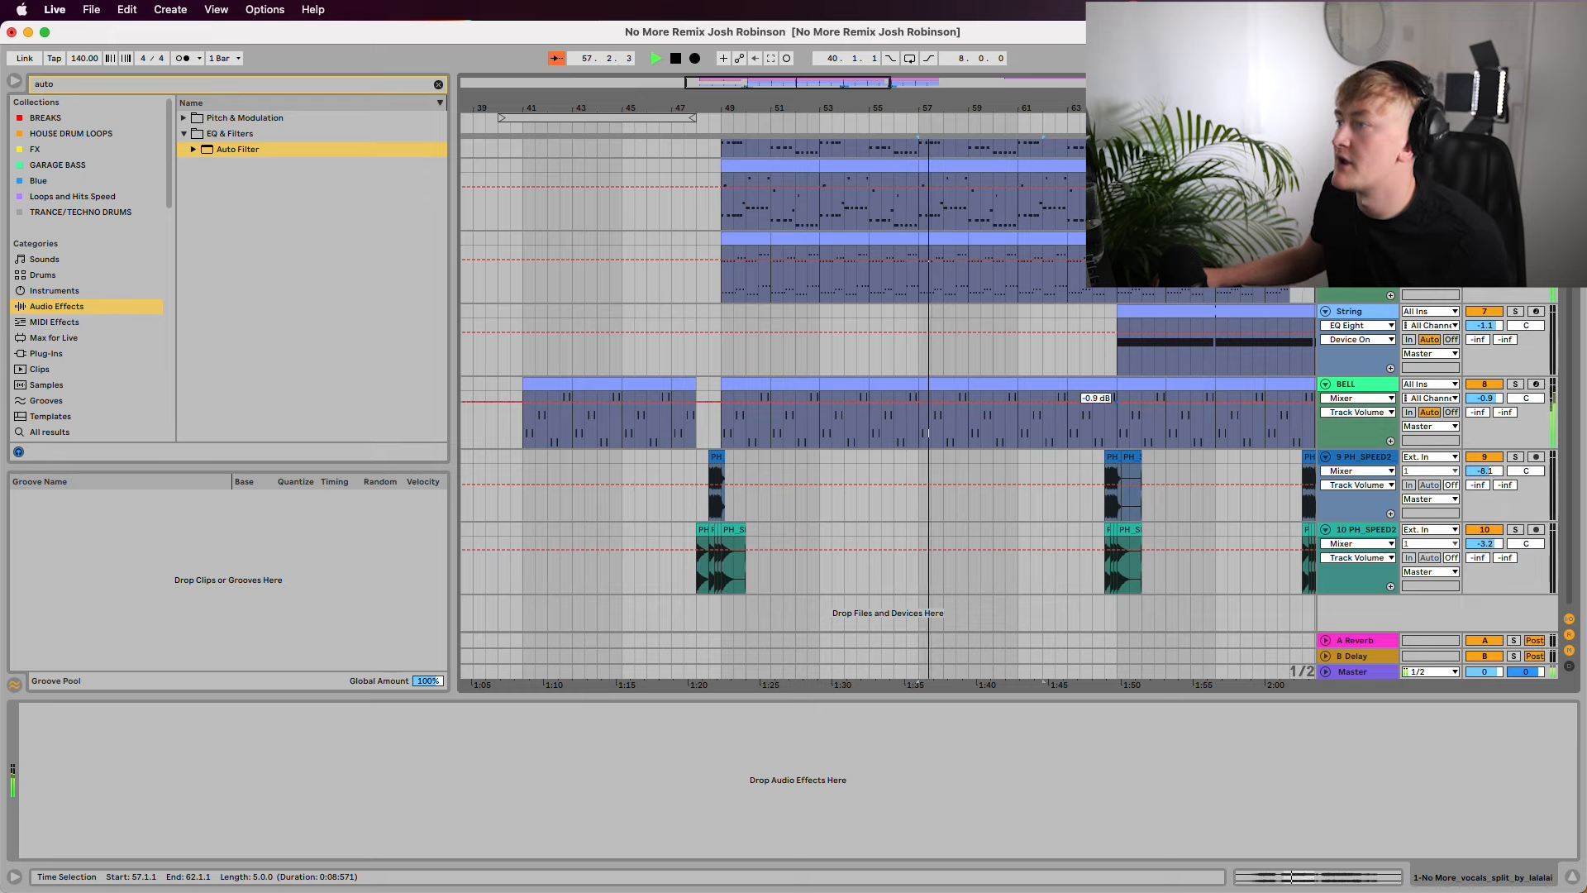
Step: Examine the FX and crash fill on tracks 9 and 10 by selecting 64.1.1 to 67.3.1, and place the insert marker at 64.3.1
scroll(889, 414, "up", 3)
scroll(889, 413, "down", 3)
left_click_drag(1177, 500, 1092, 563)
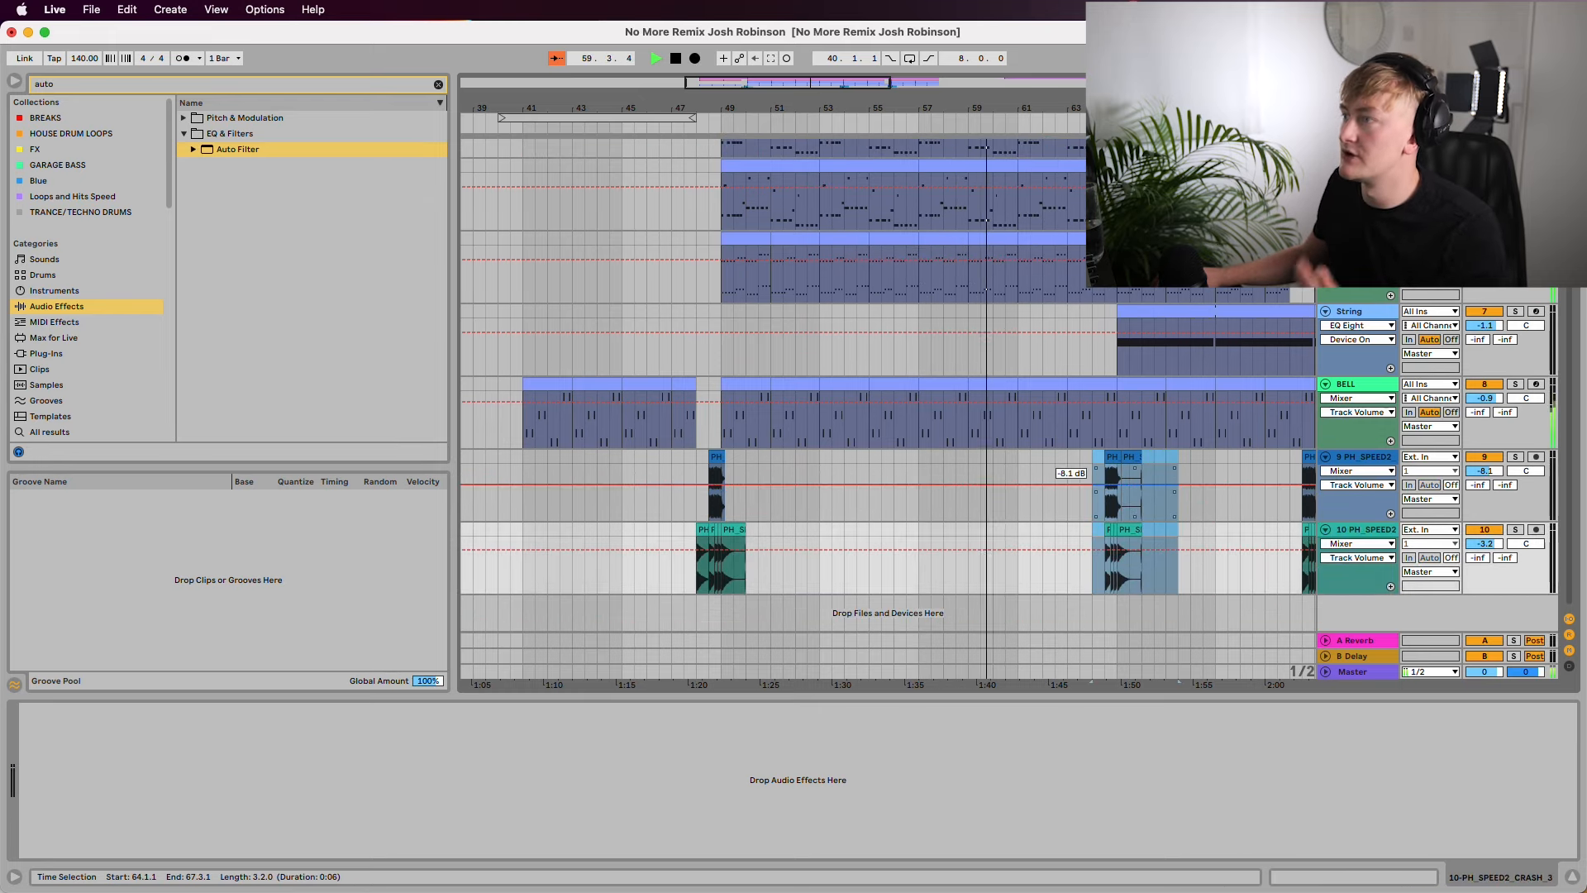
left_click_drag(1123, 107, 1004, 186)
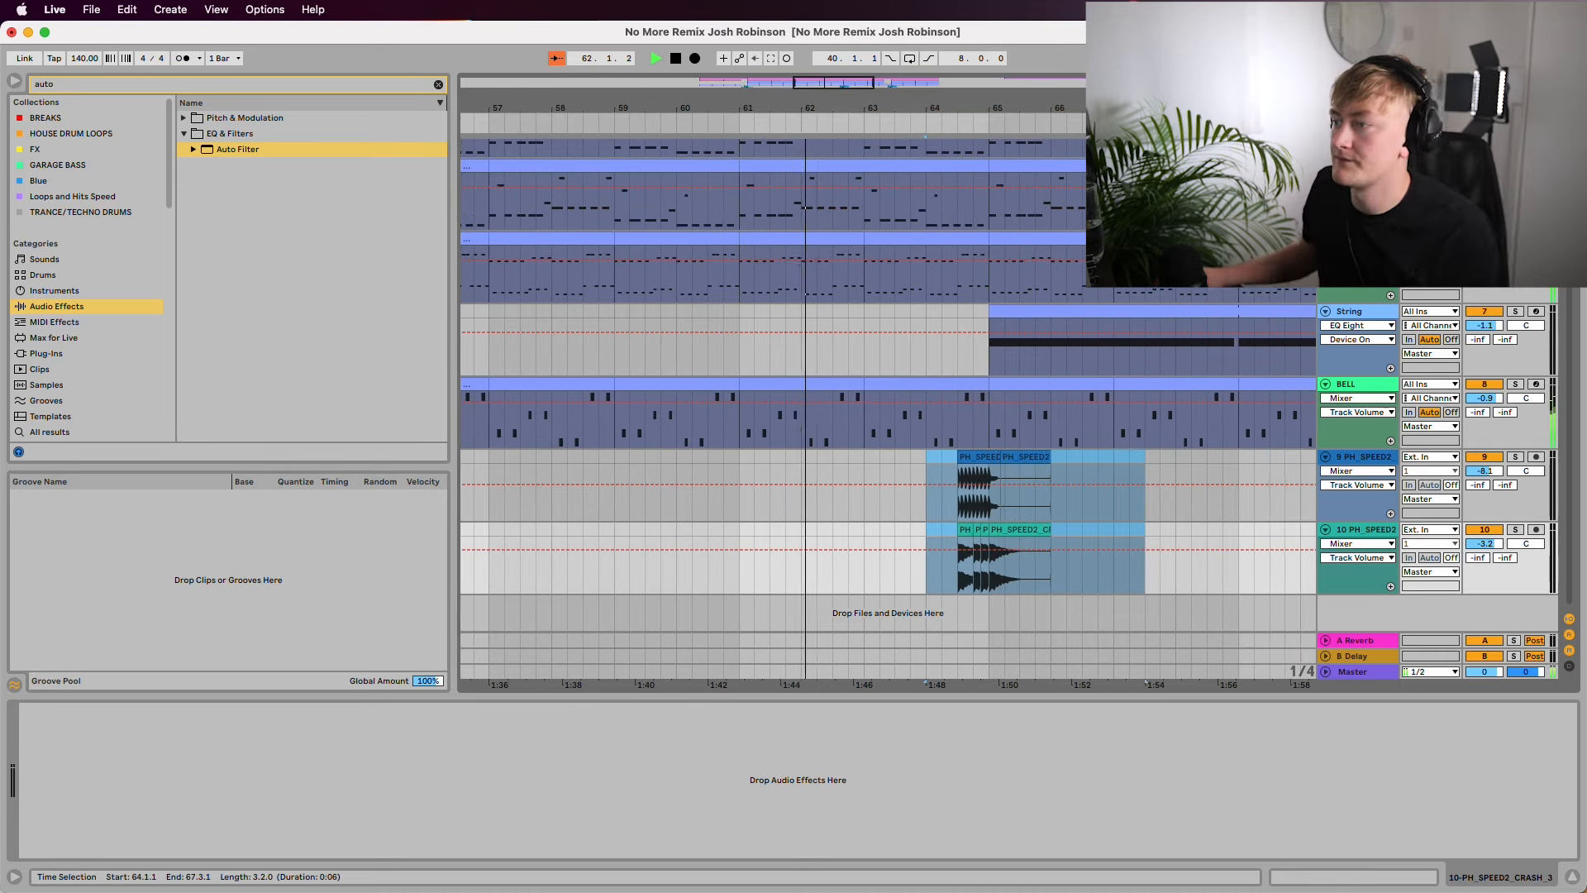
scroll(989, 487, "up", 5)
scroll(959, 487, "down", 5)
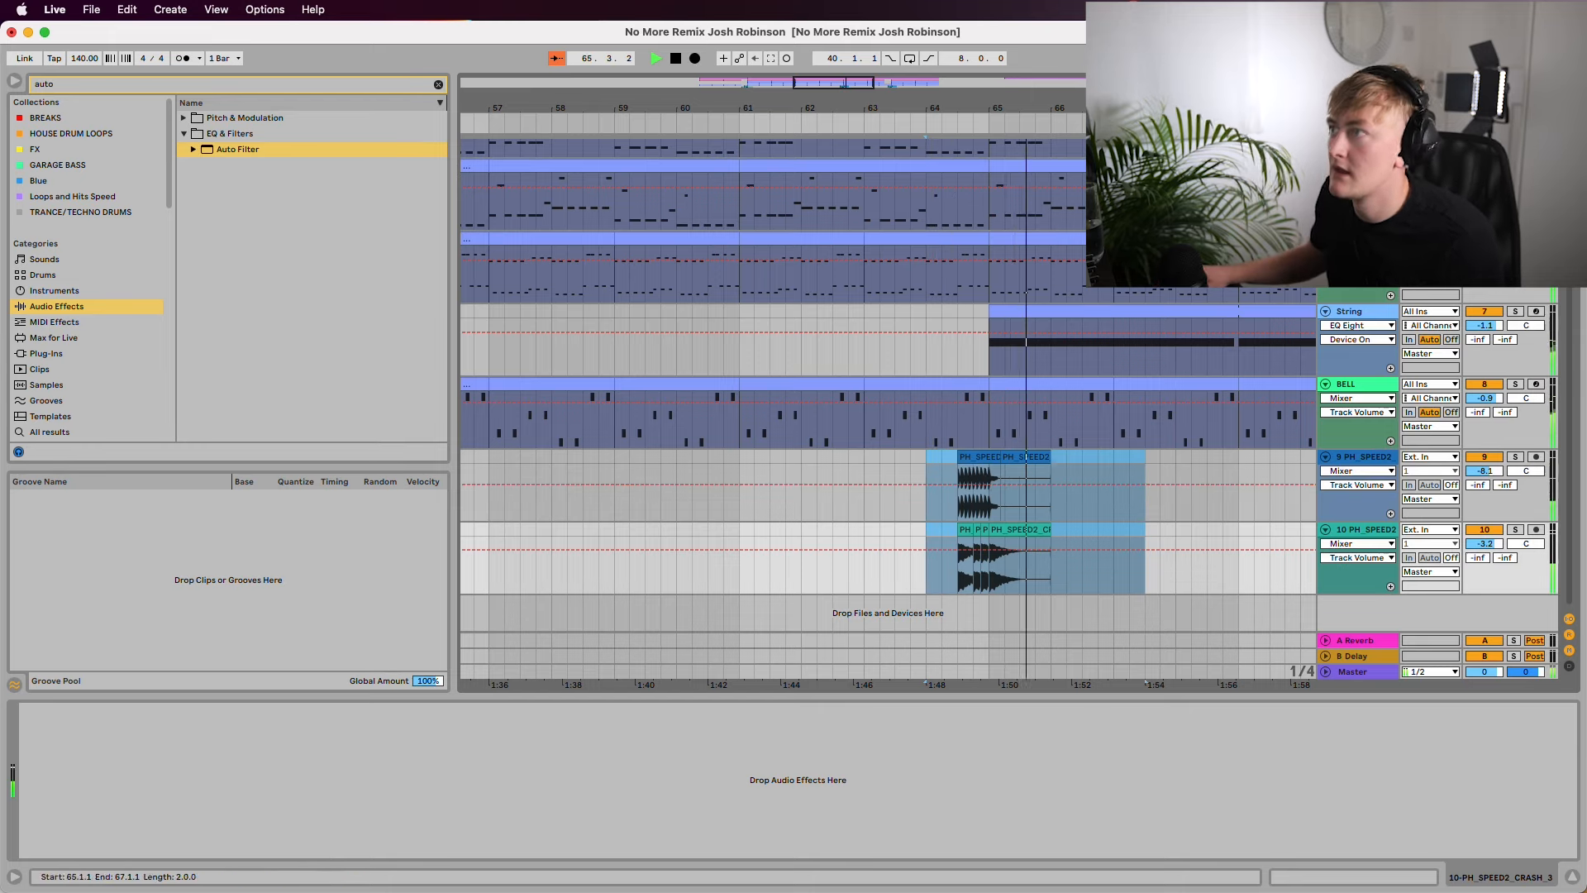
left_click_drag(1042, 107, 1042, 165)
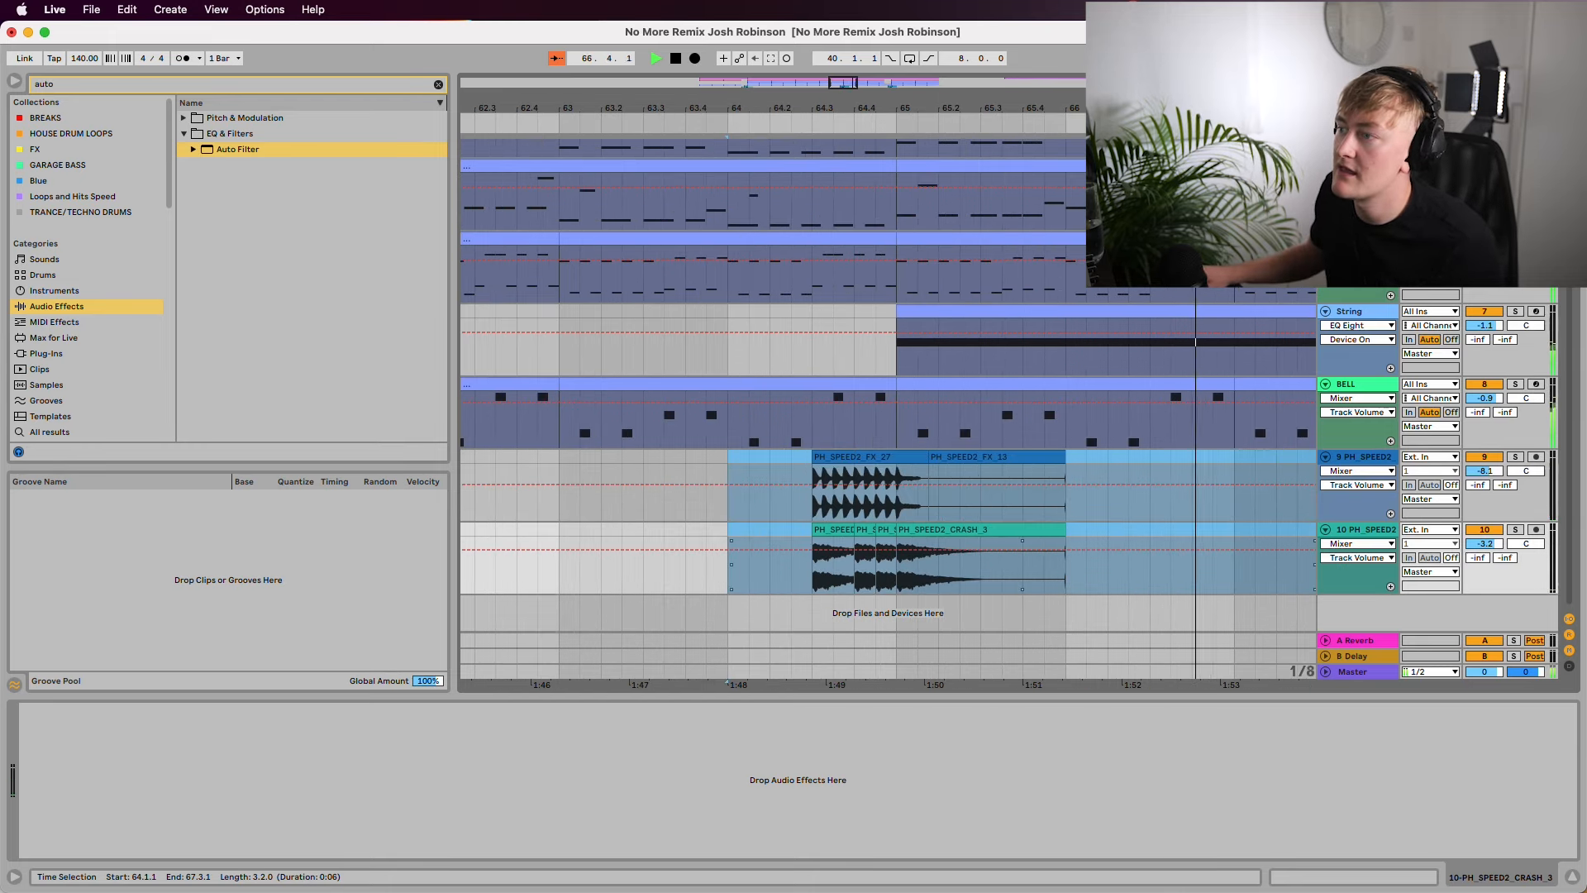
left_click(834, 569)
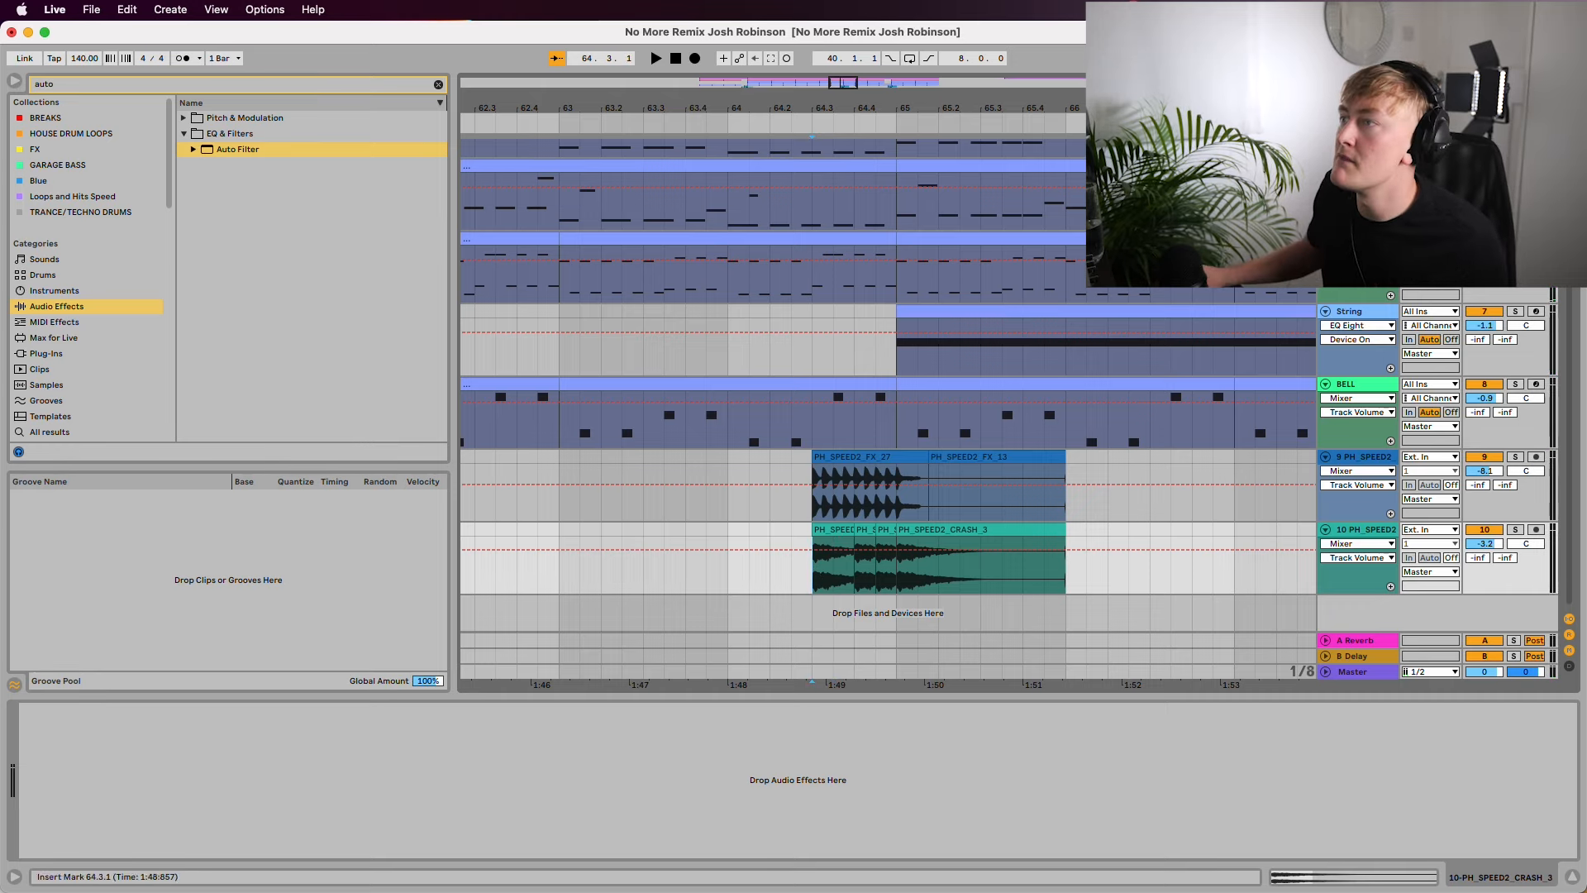
Step: Select the opening part of the String track's clip, from 65.1.1 to 67.4.1
left_click_drag(1052, 107, 1053, 84)
scroll(1053, 372, "up", 5)
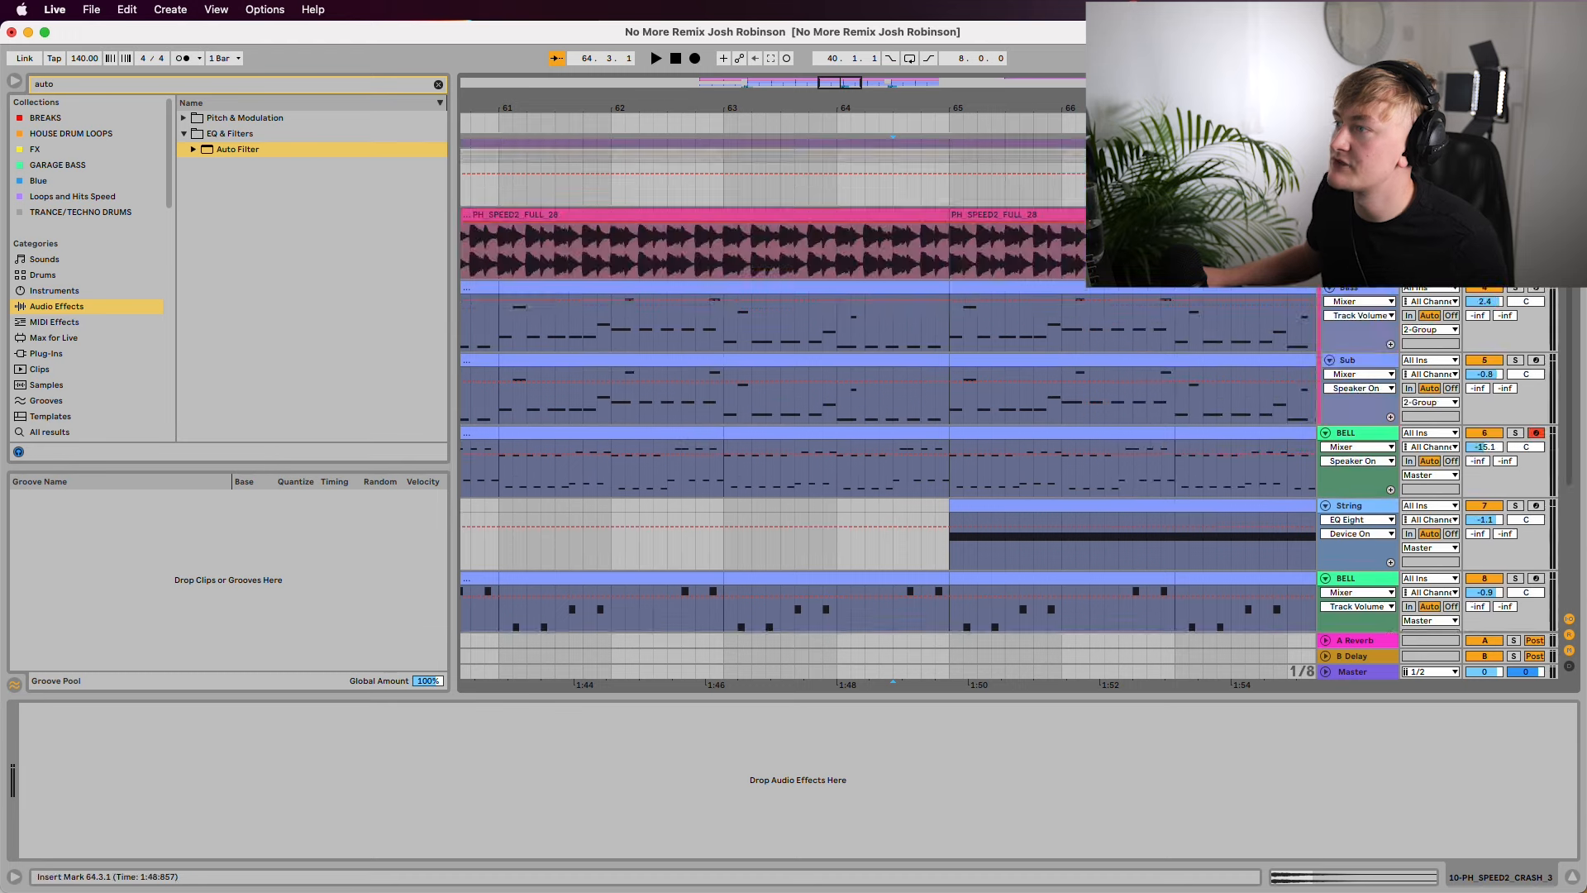
scroll(1053, 372, "down", 3)
left_click_drag(951, 413, 1259, 414)
scroll(910, 413, "up", 3)
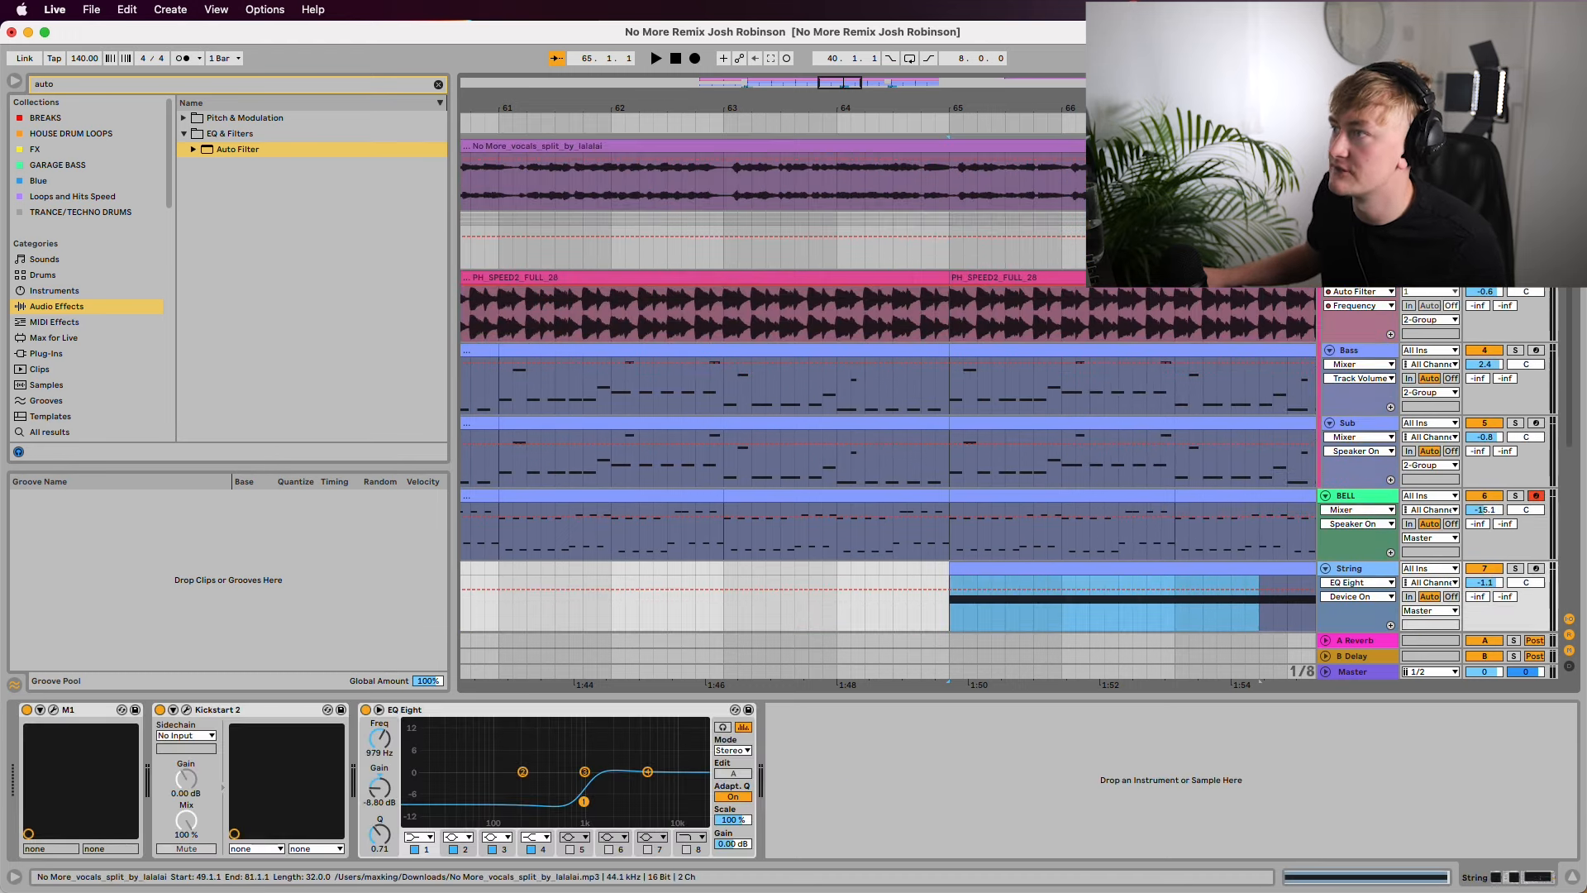
Step: Play the arrangement from 71.1.1 and examine the one-bar break before bar 73
scroll(922, 372, "down", 5)
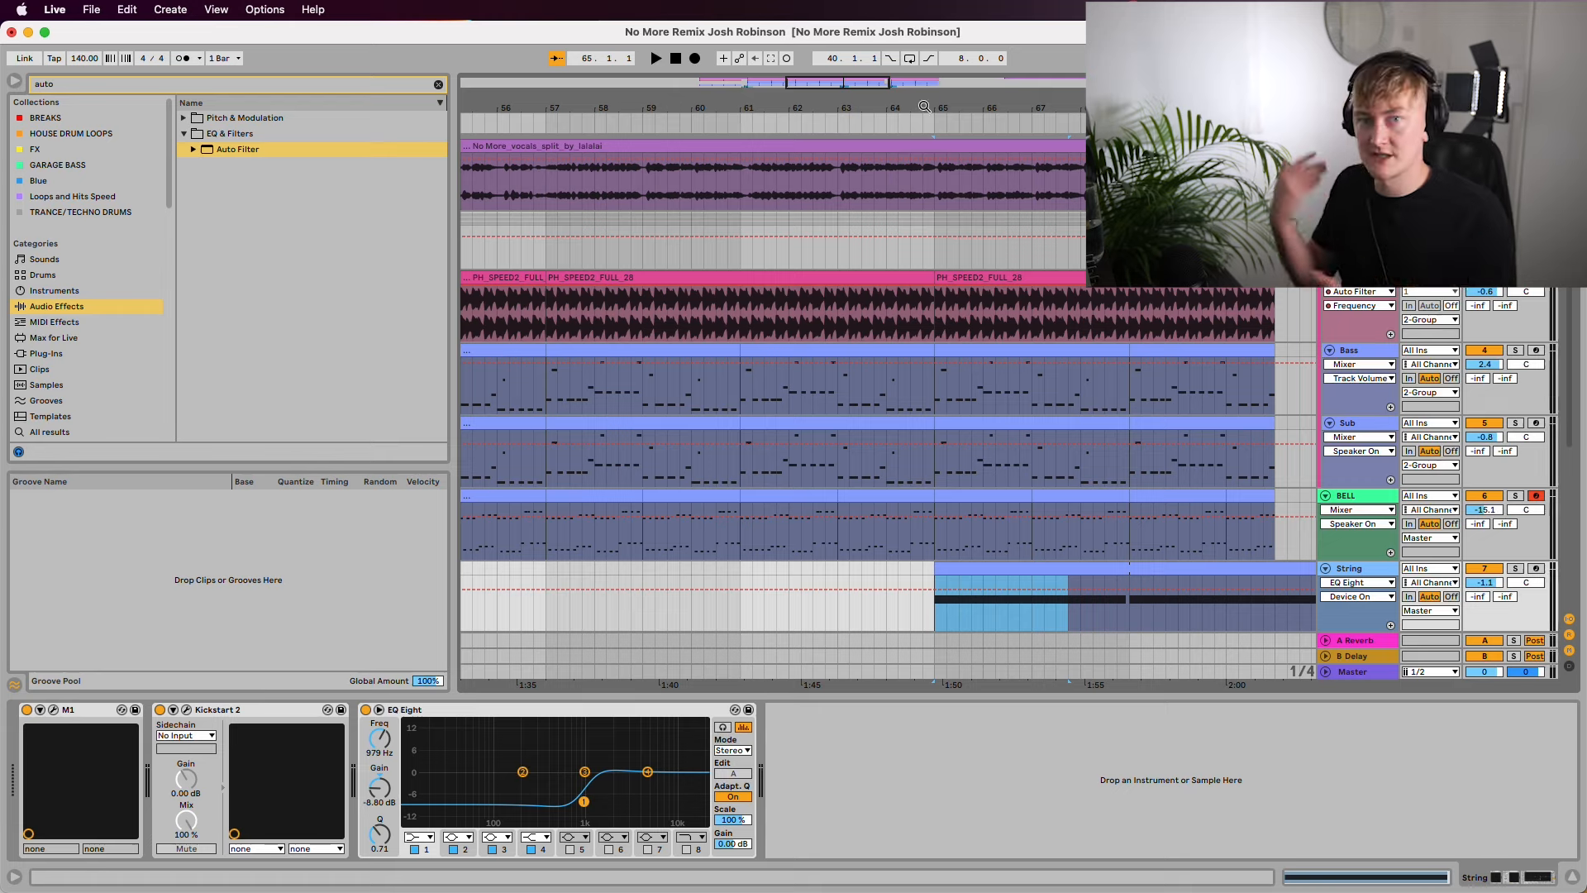
scroll(888, 454, "down", 5)
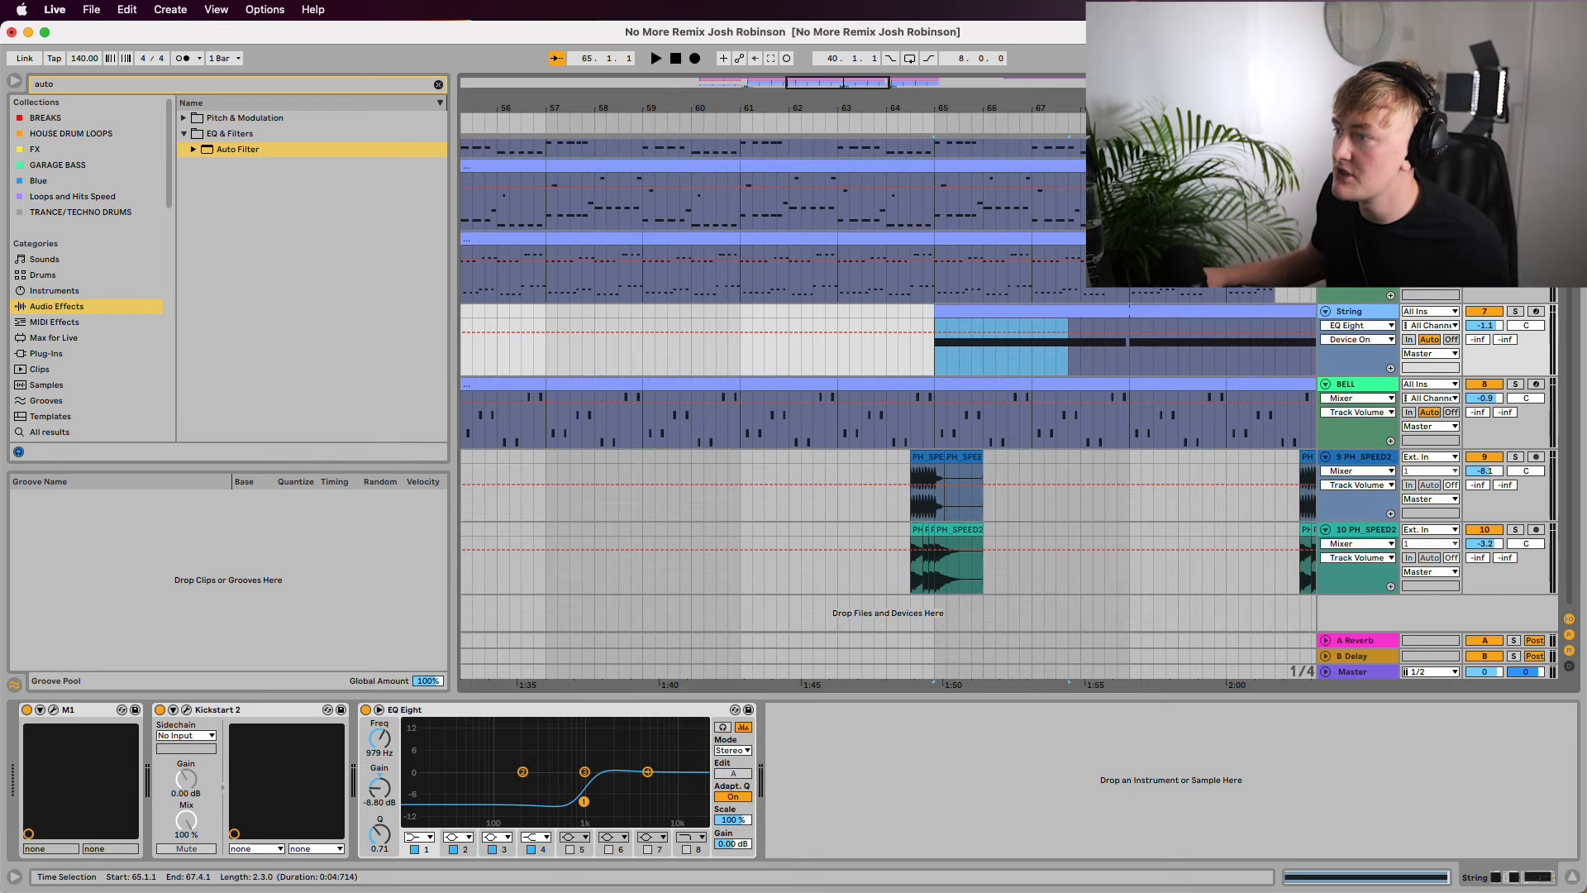
scroll(889, 372, "right", 5)
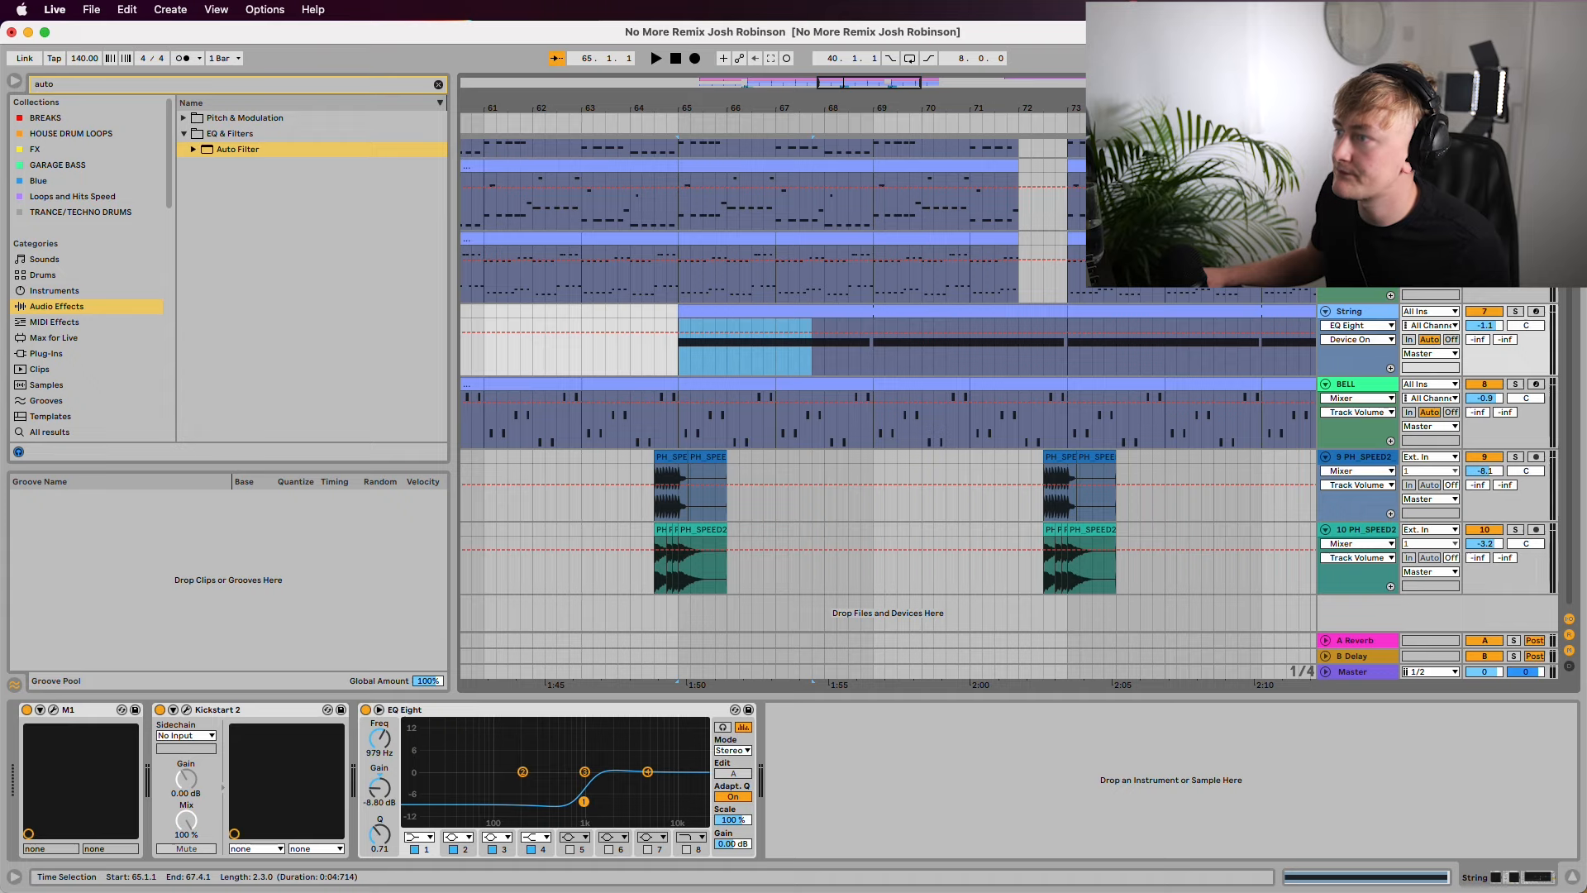
left_click(970, 479)
key("space")
scroll(929, 443, "up", 5)
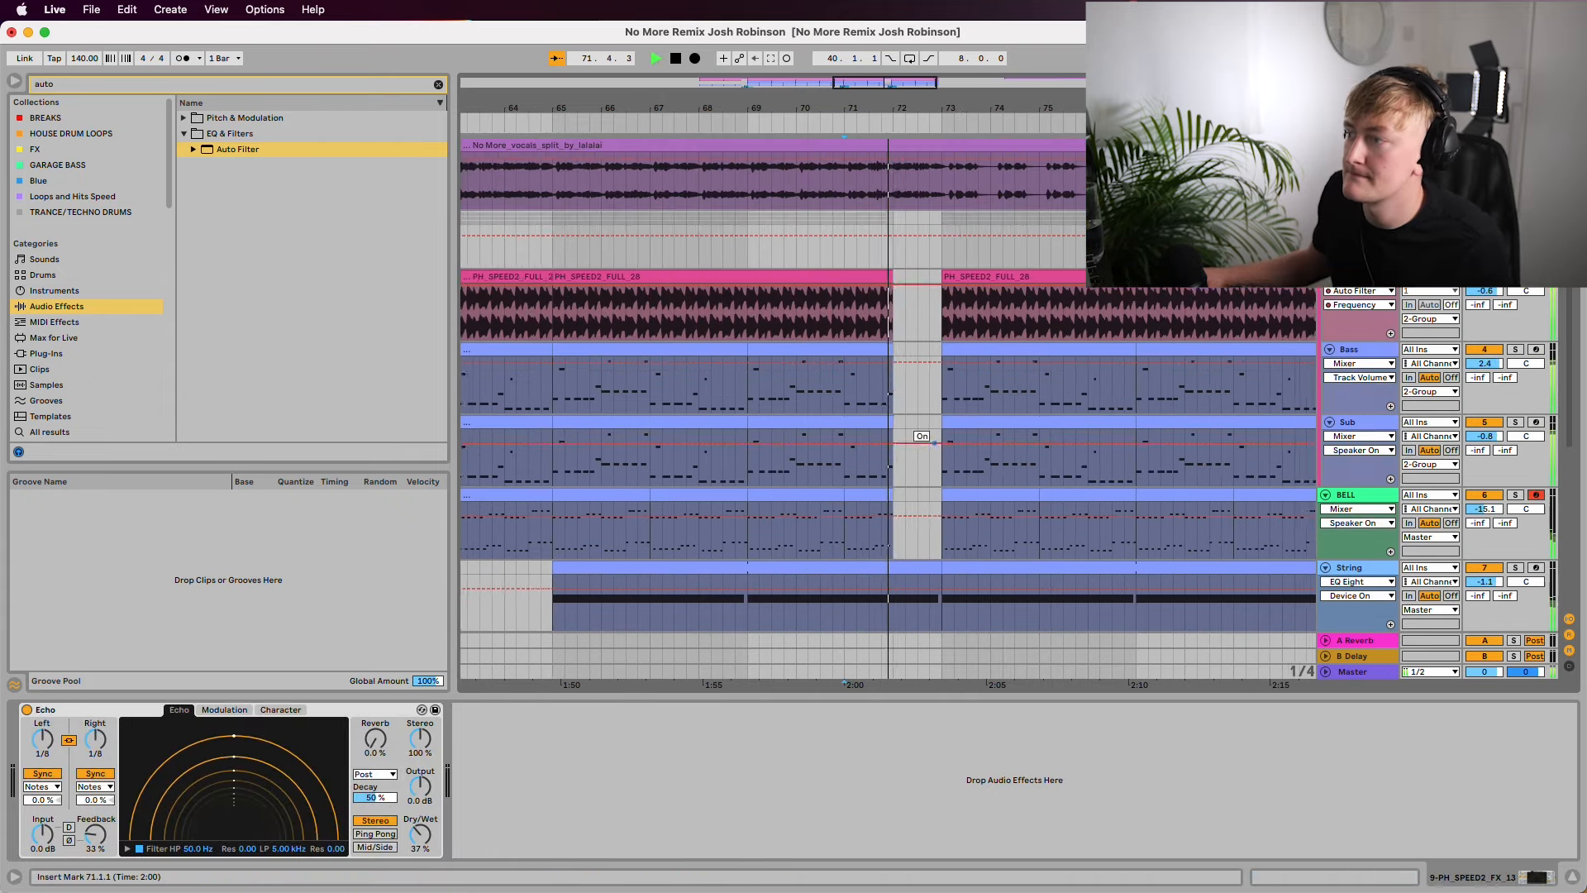
left_click_drag(893, 108, 901, 182)
left_click_drag(928, 108, 928, 50)
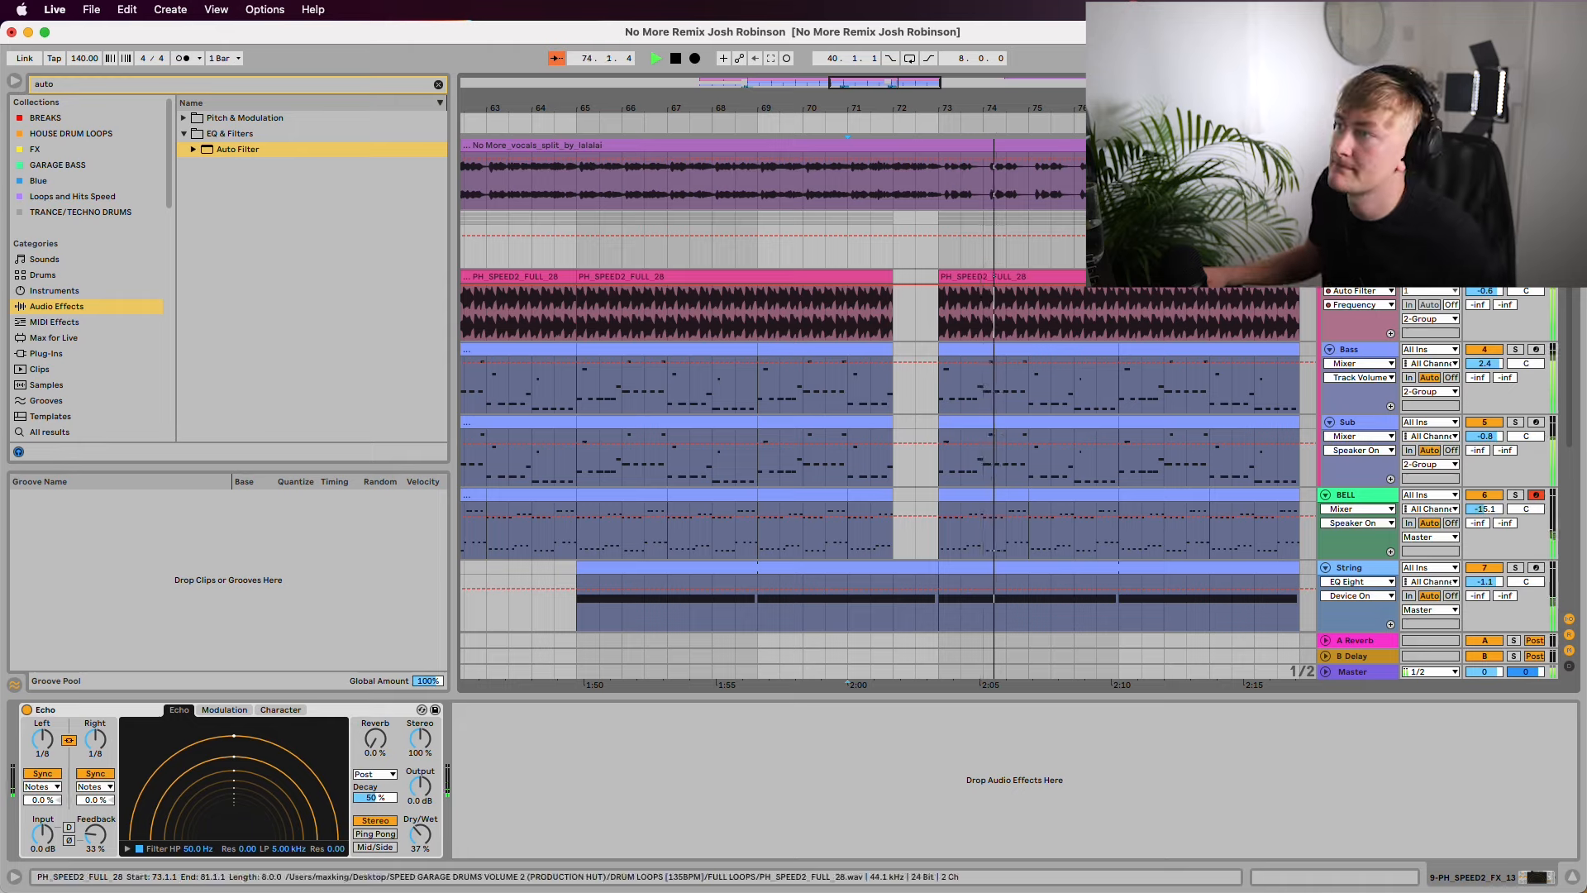
left_click_drag(949, 108, 948, 61)
Step: Stop playback and highlight the drop's layers one by one: the drum loop, Sub, the upper BELL, and String from bar 65 to 81
left_click(594, 277)
key("space")
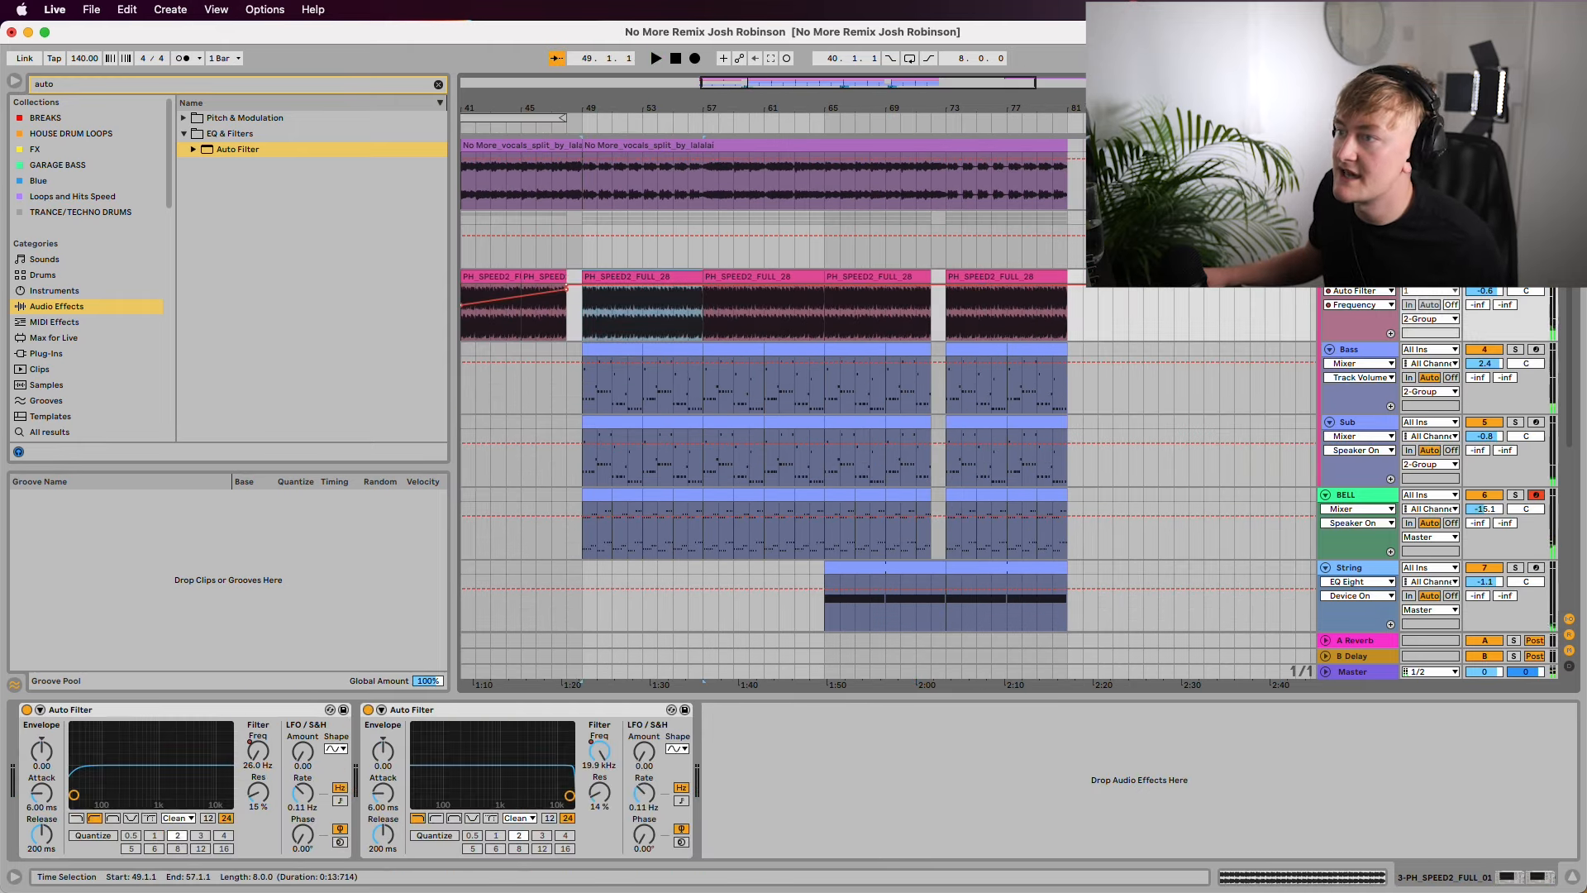
left_click_drag(643, 459, 583, 459)
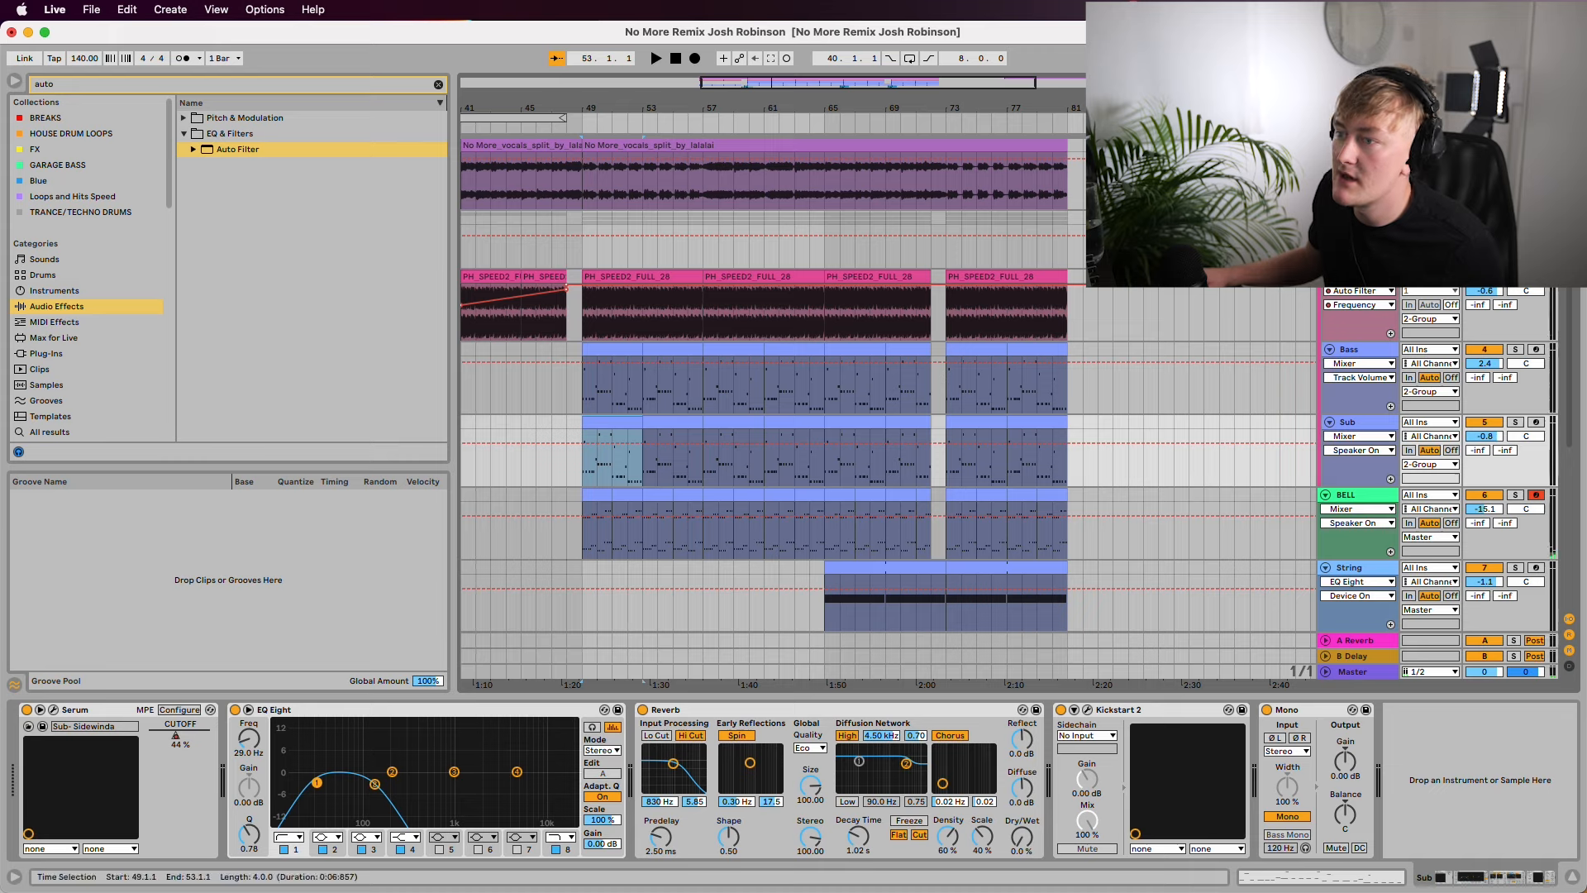
left_click_drag(598, 520, 931, 521)
scroll(760, 384, "down", 3)
left_click_drag(825, 479, 1067, 479)
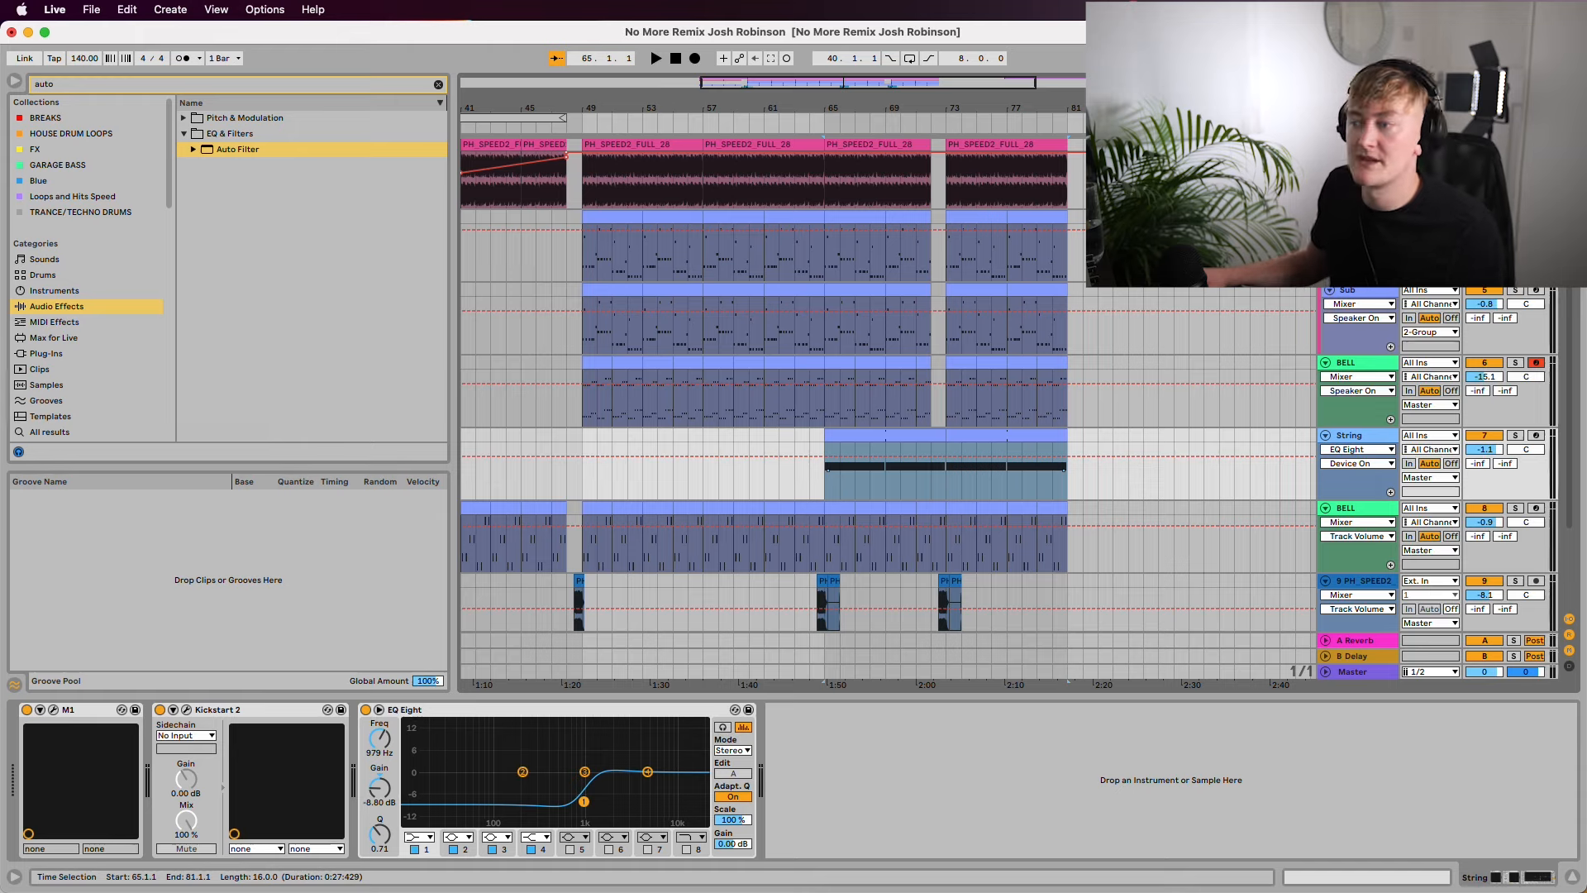
Step: Select the empty one-bar gap from 72.1.1 to 73.1.1 across the drum, Bass, Sub and upper BELL tracks
scroll(760, 384, "down", 2)
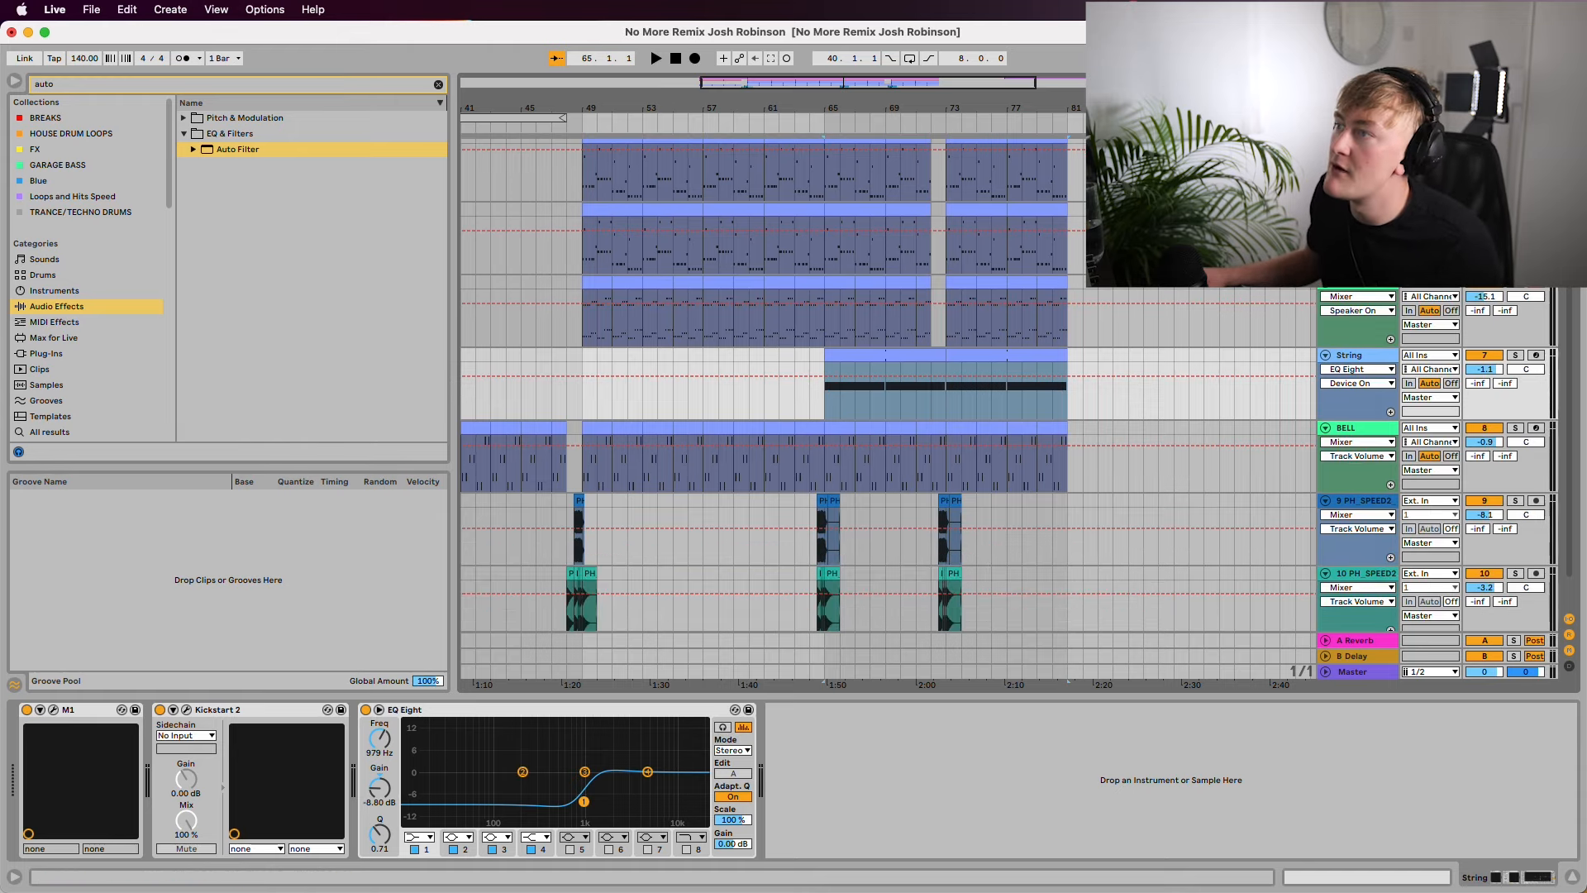
left_click_drag(942, 108, 942, 191)
scroll(942, 289, "up", 5)
left_click_drag(942, 314, 888, 269)
scroll(909, 322, "down", 5)
left_click_drag(903, 147, 901, 175)
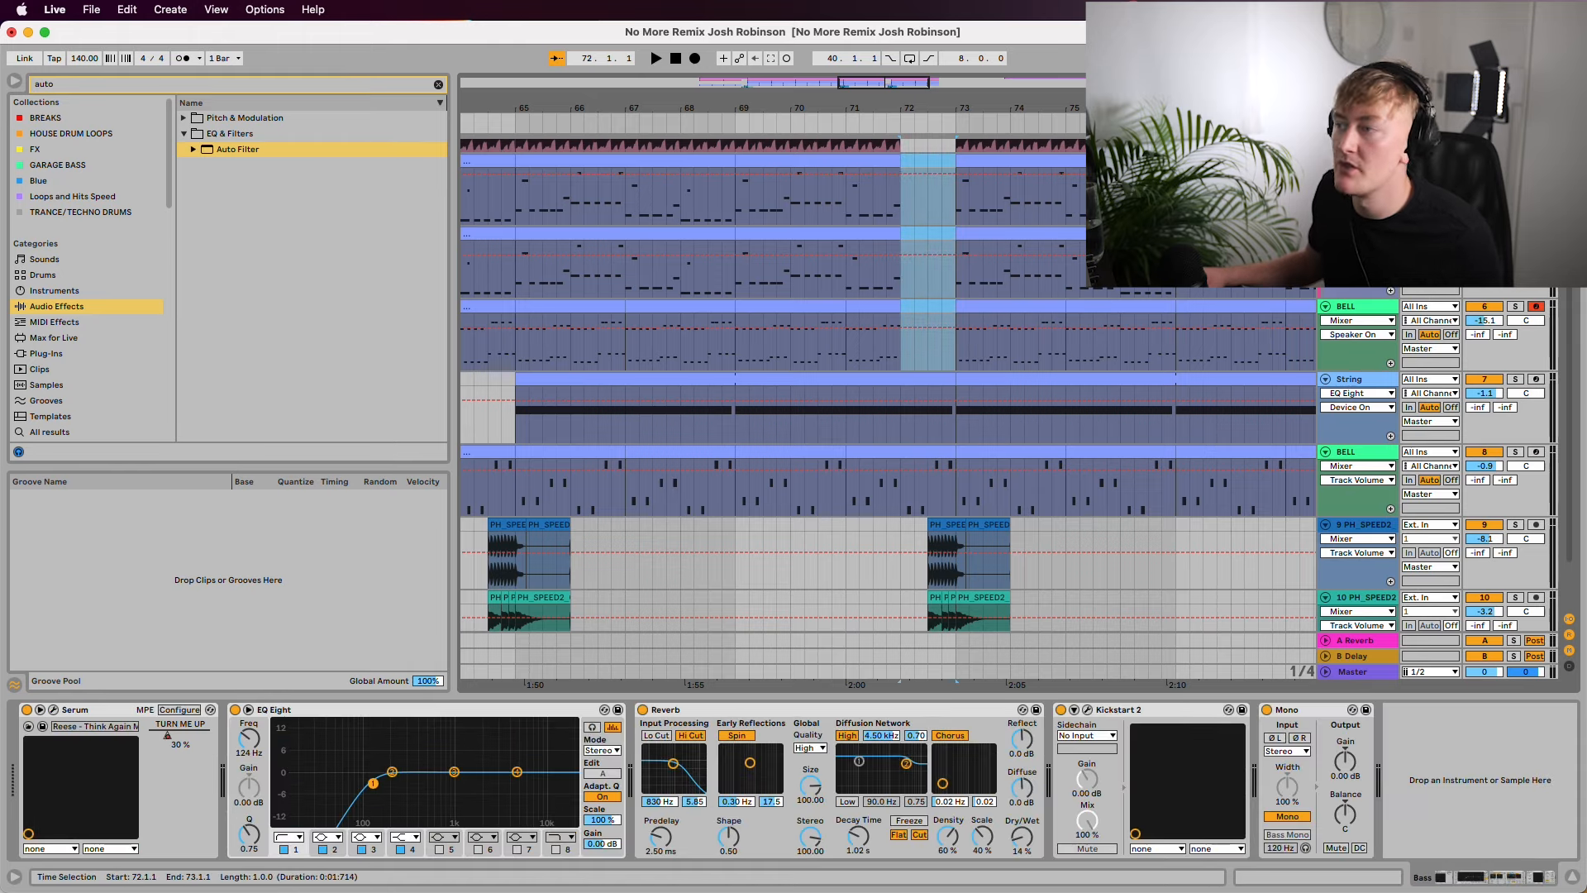
Step: Play the second half of the drop from 71.2.1
left_click(859, 340)
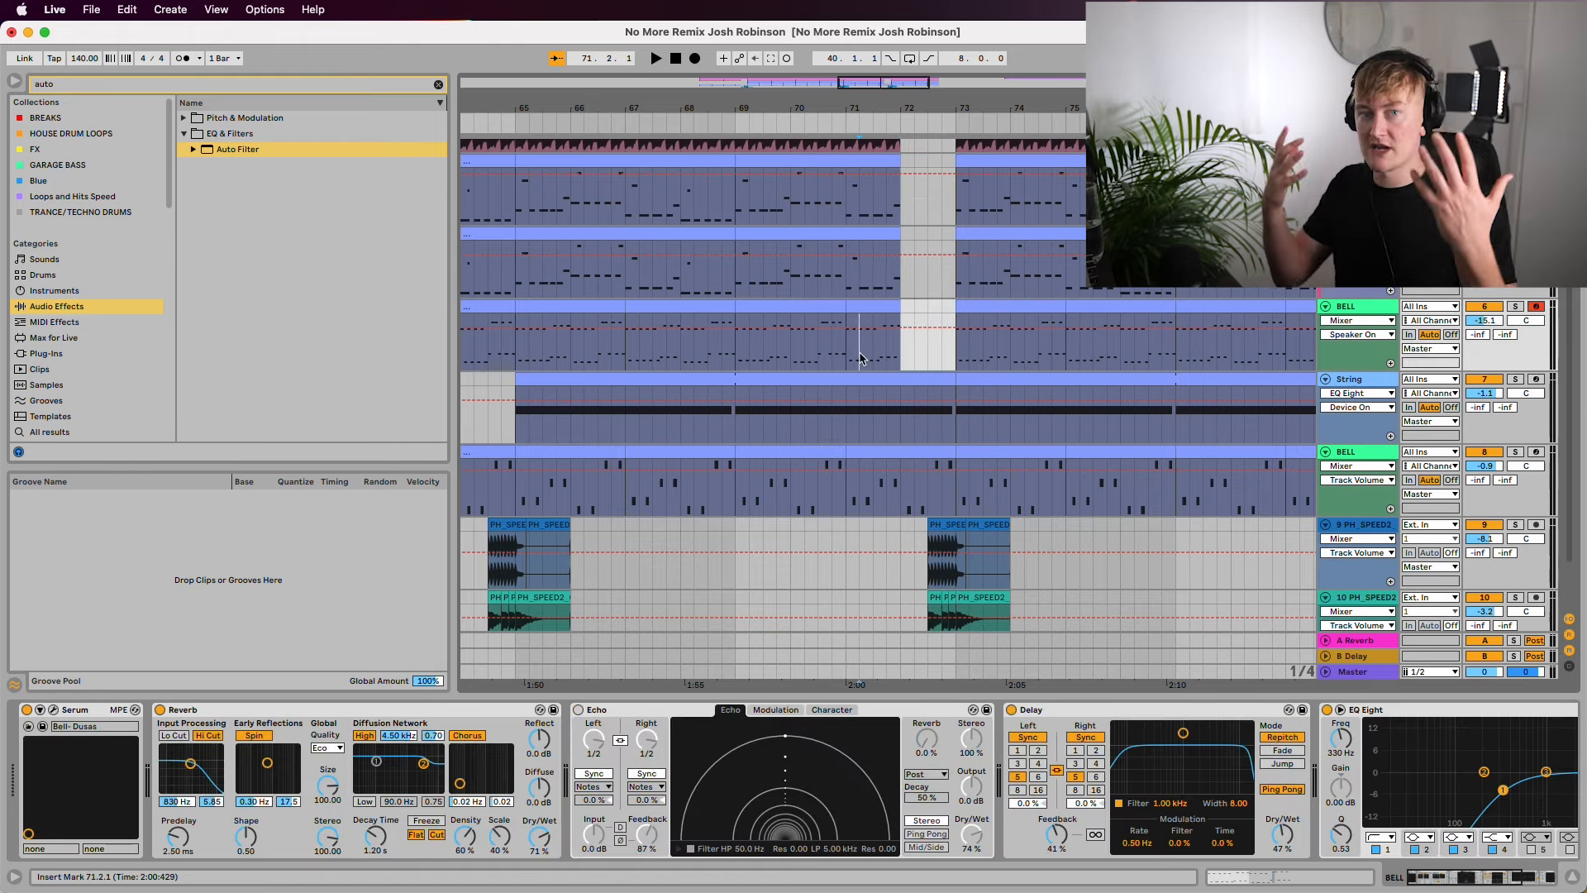
key("space")
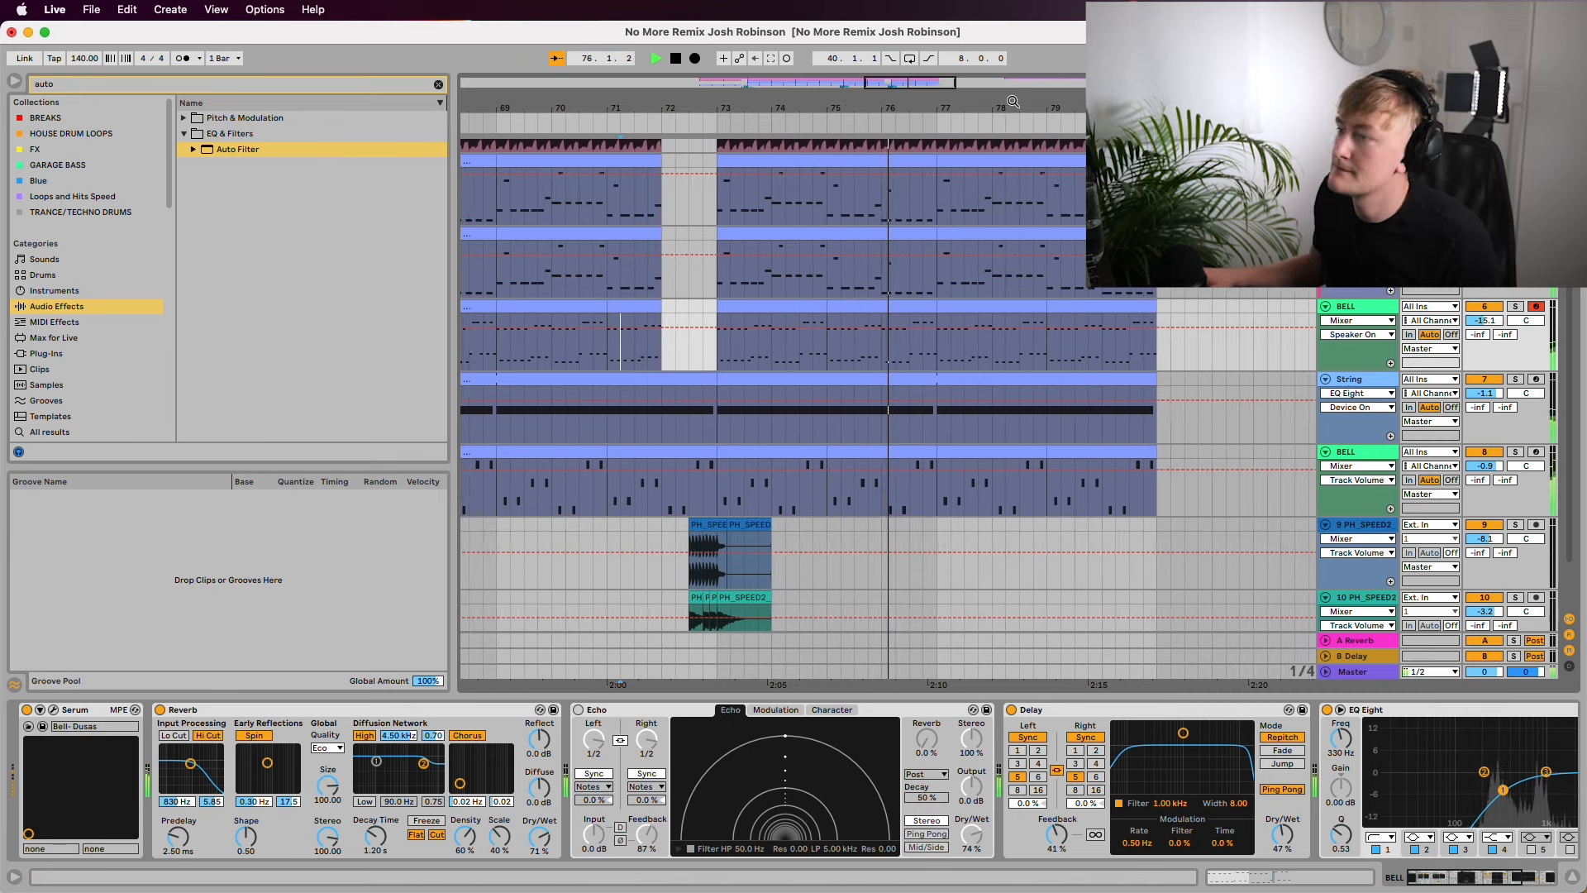
key("minus")
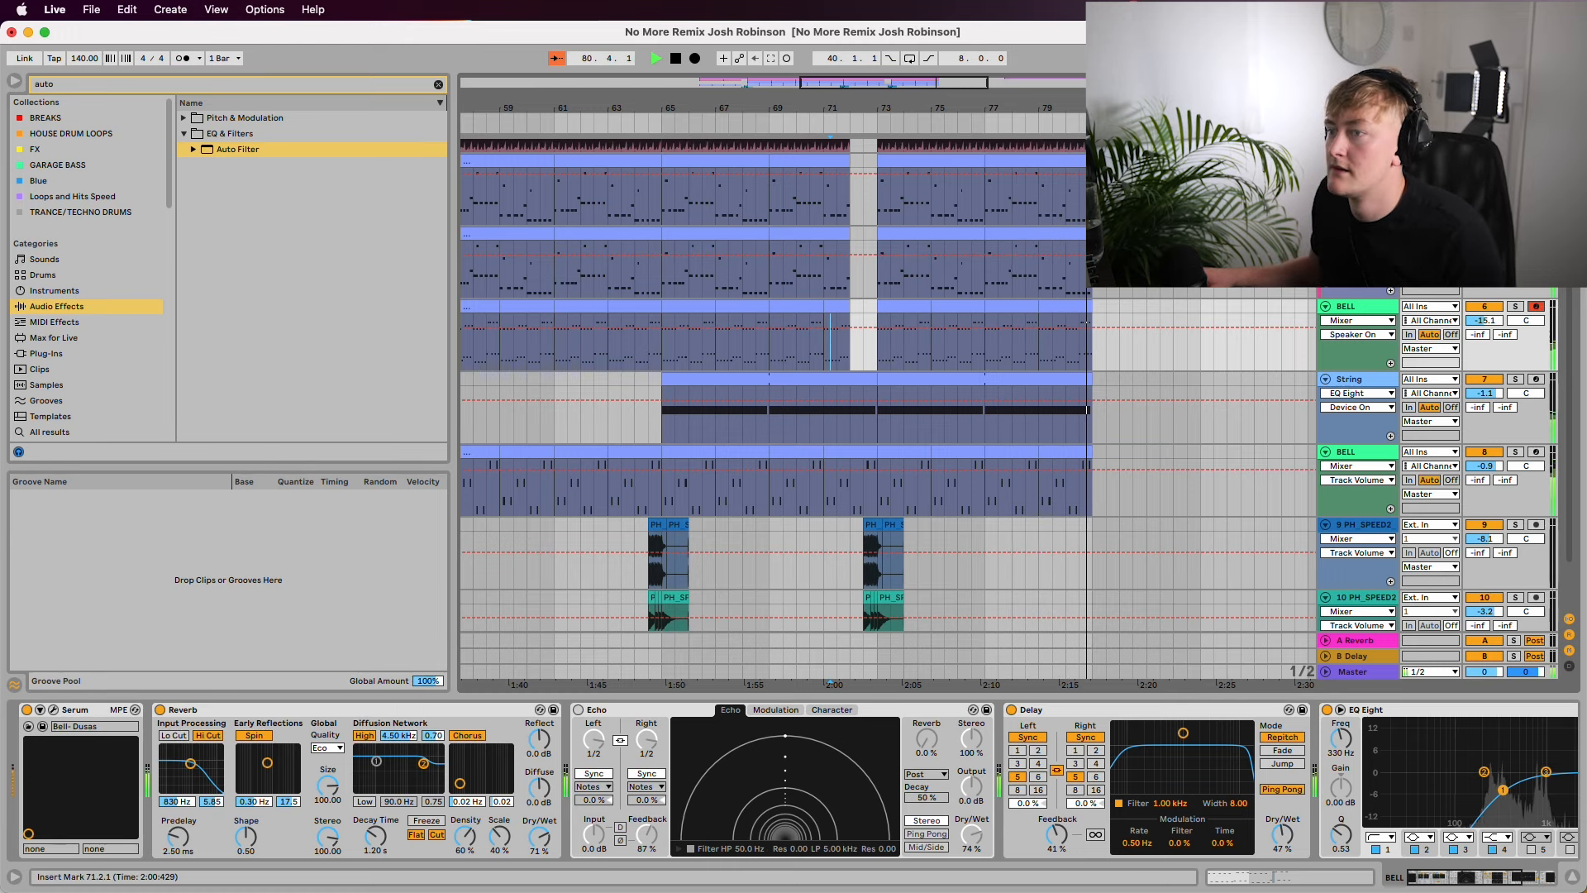
Step: Try the section without the lower BELL part from bar 65 to 73 during playback, and restore the removed notes
left_click_drag(673, 488, 863, 488)
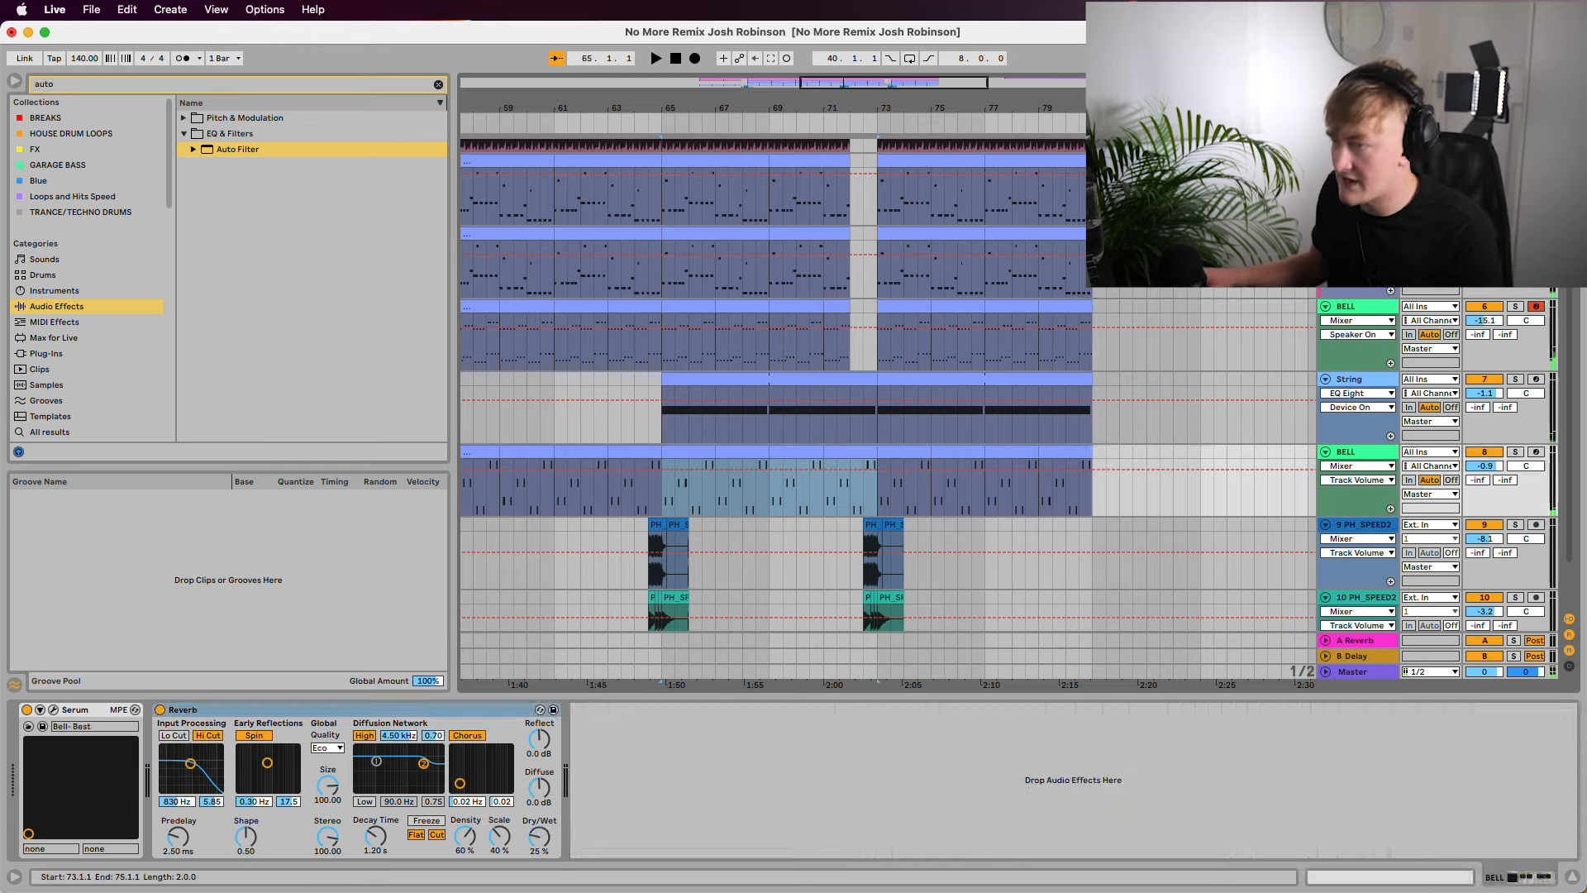
key("Delete")
key("space")
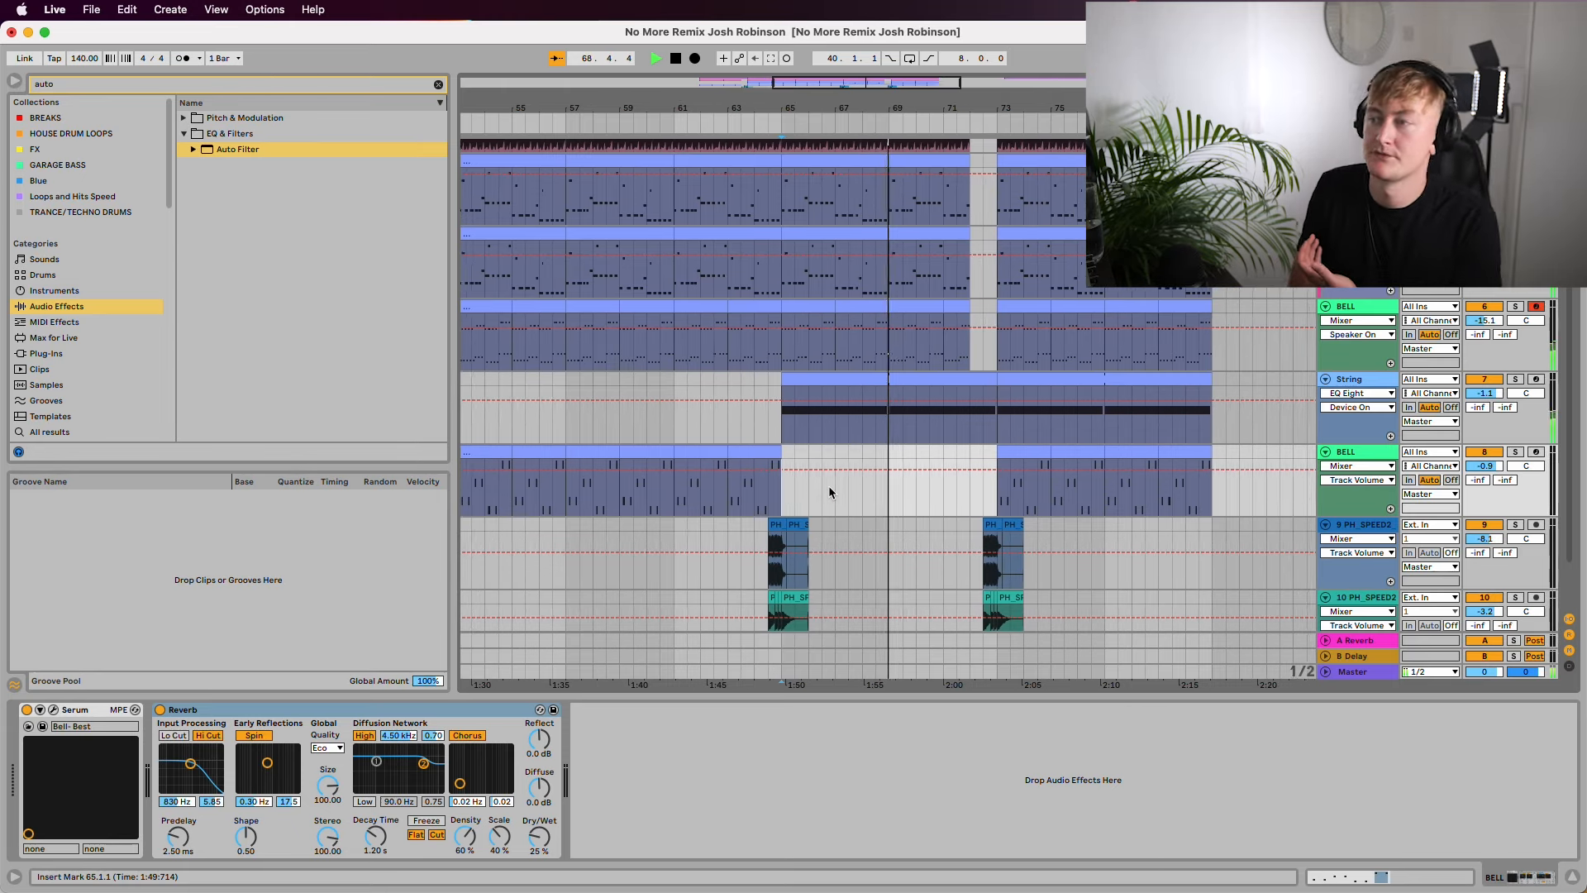
key("super+v")
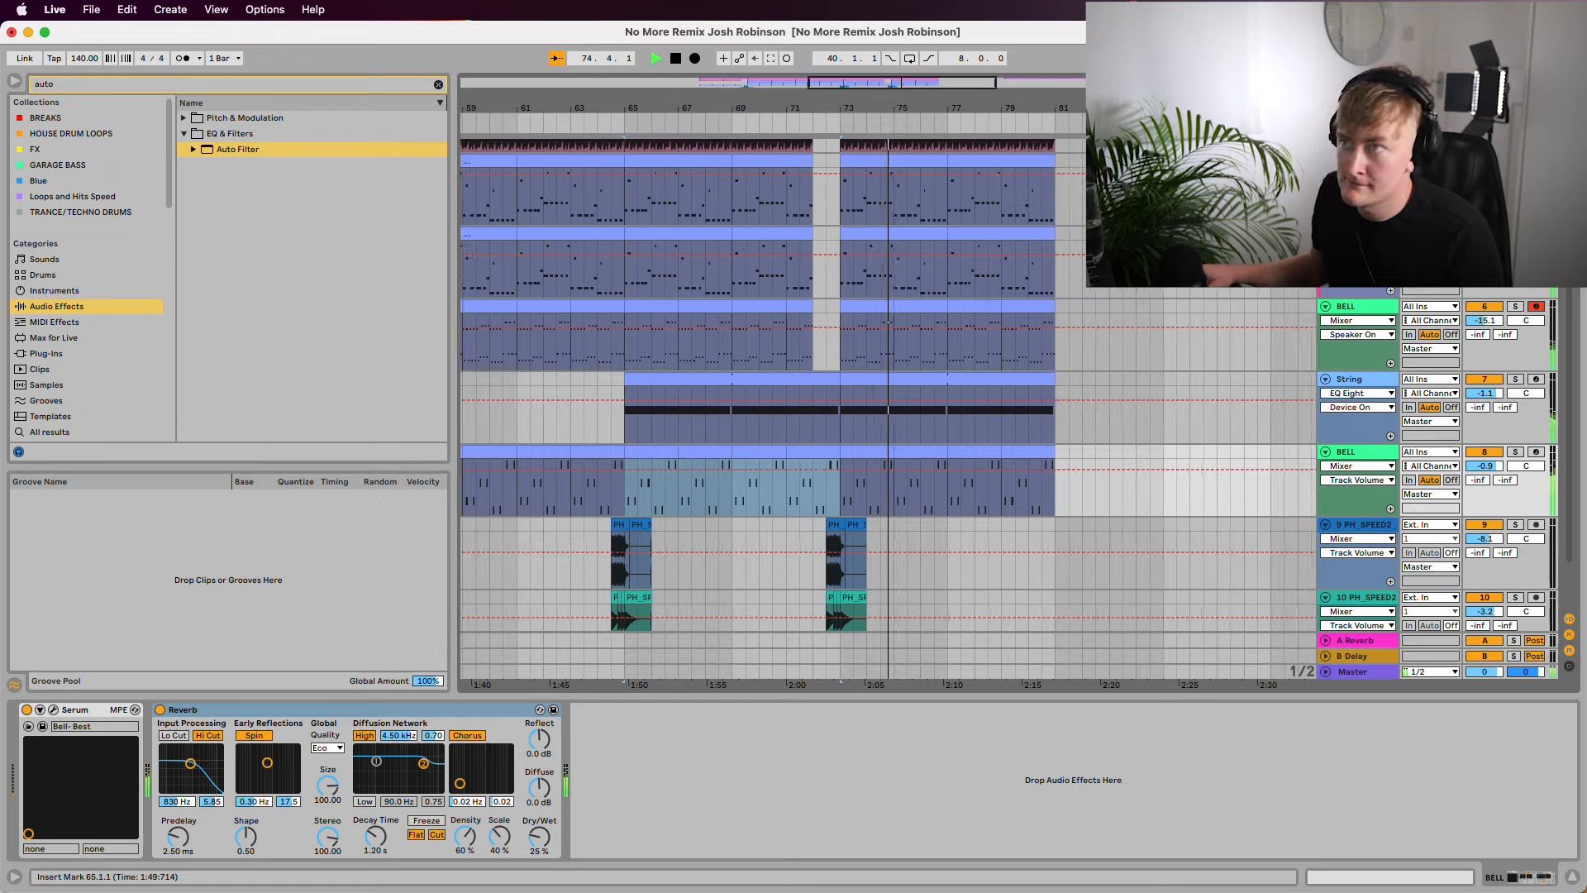
scroll(888, 355, "up", 5)
scroll(891, 535, "down", 5)
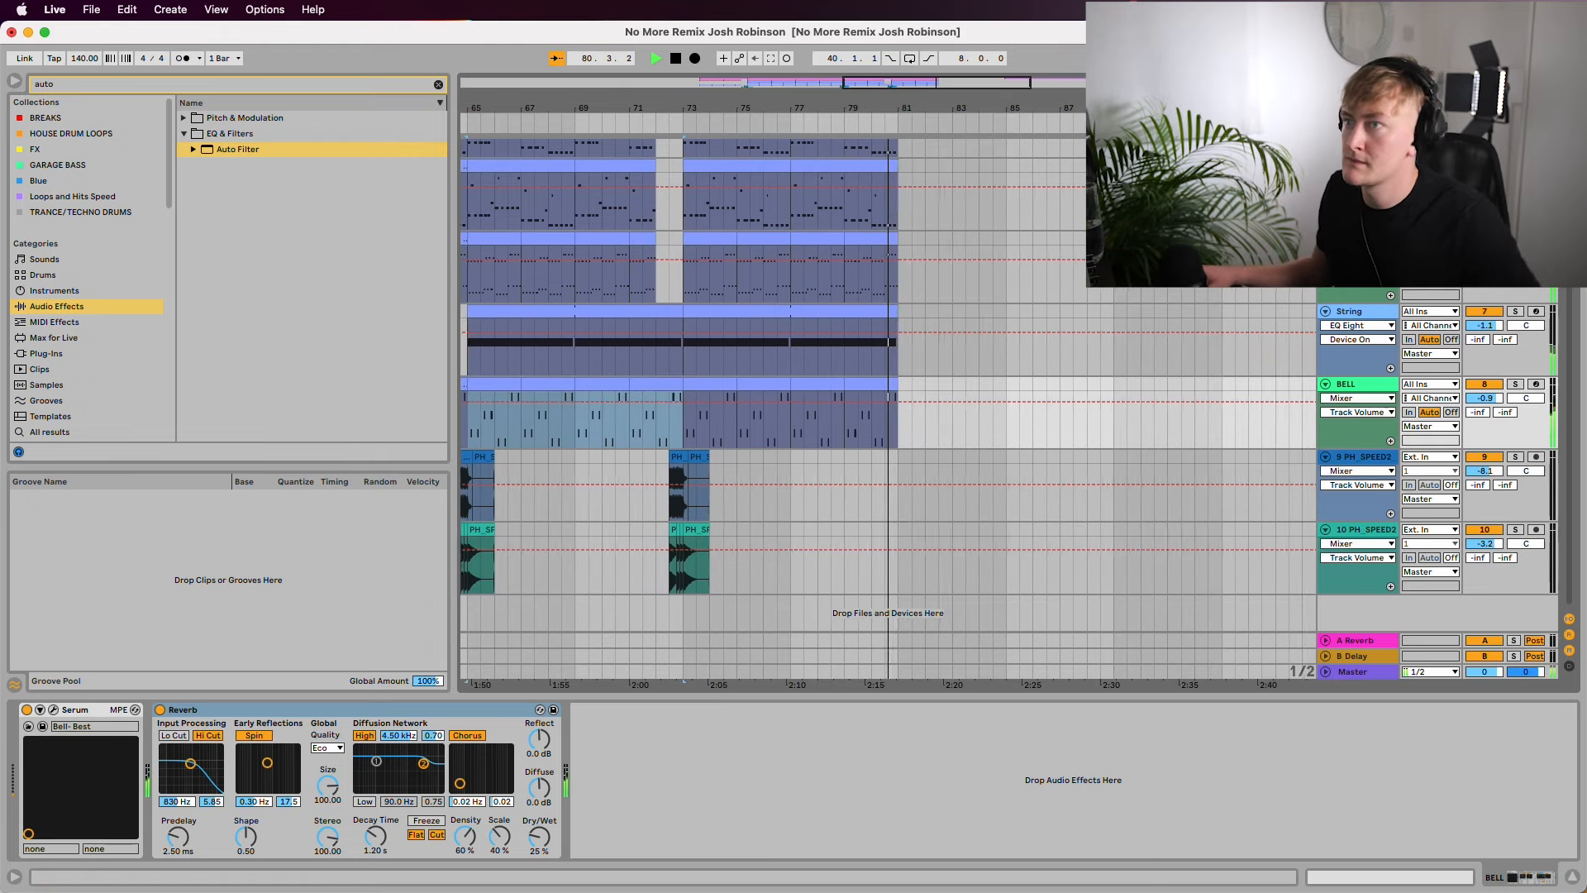
Step: Stop playback and audition the FX fill on track 9 from 72.3, just before bar 73
key("space")
left_click_drag(661, 108, 722, 239)
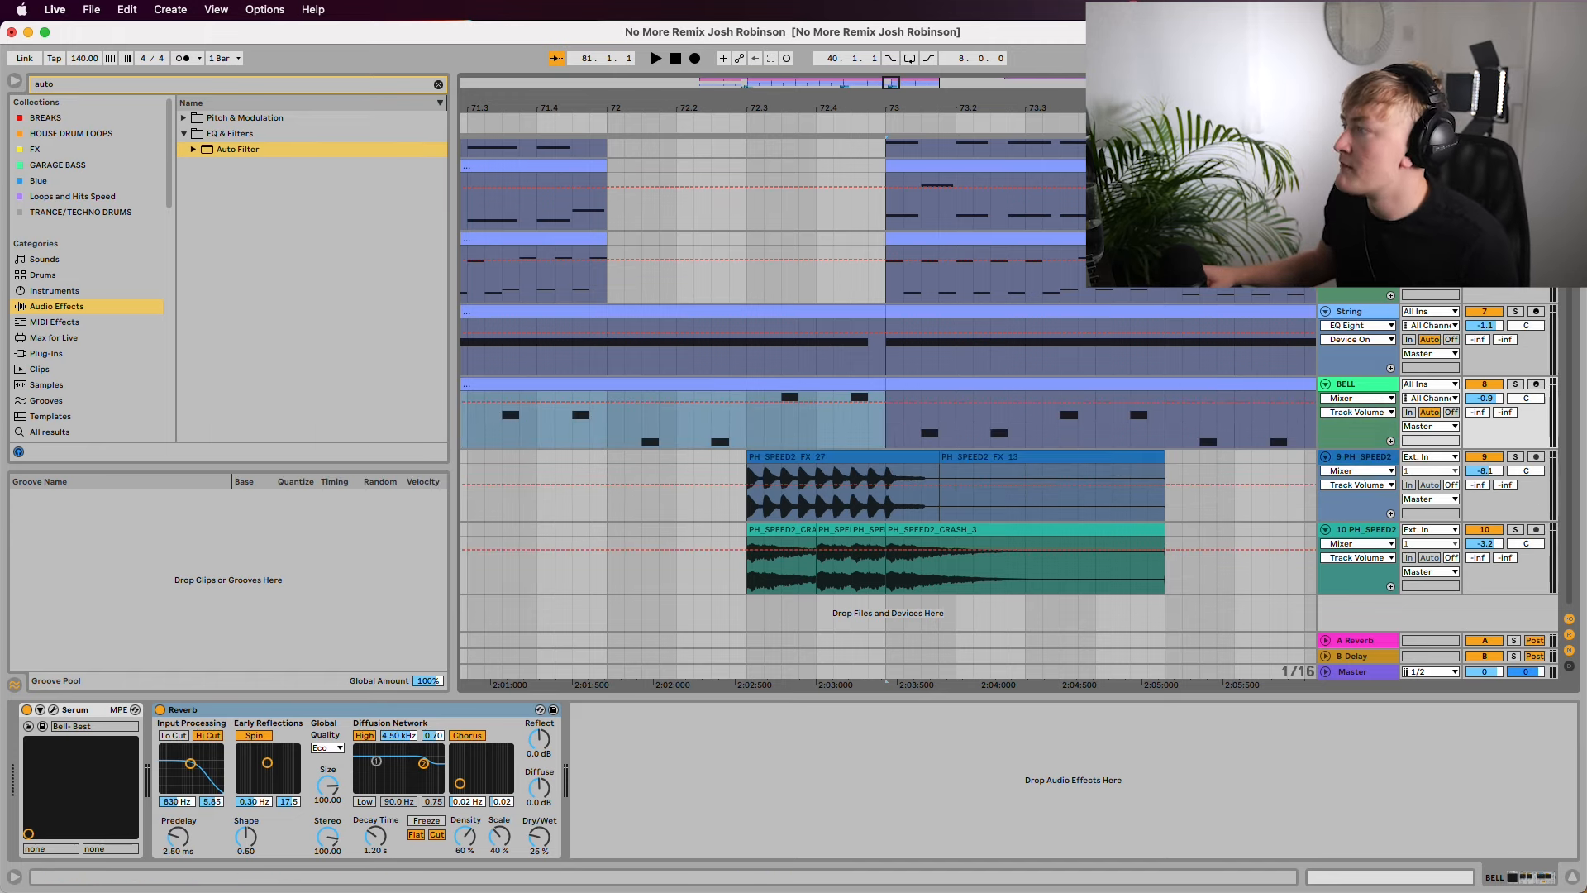
left_click(763, 487)
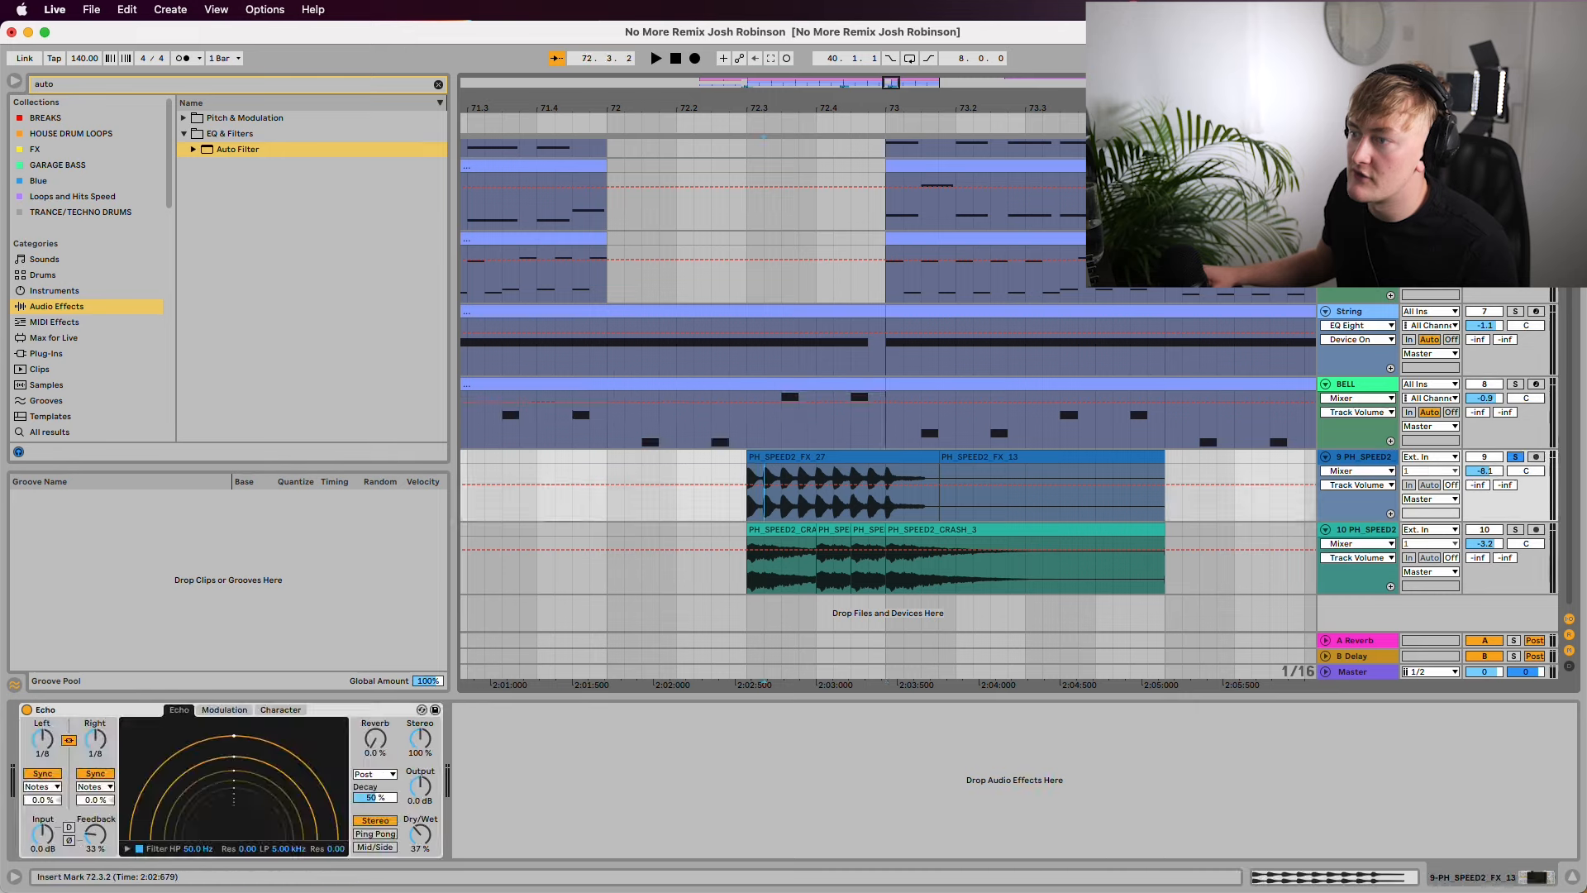
key("space")
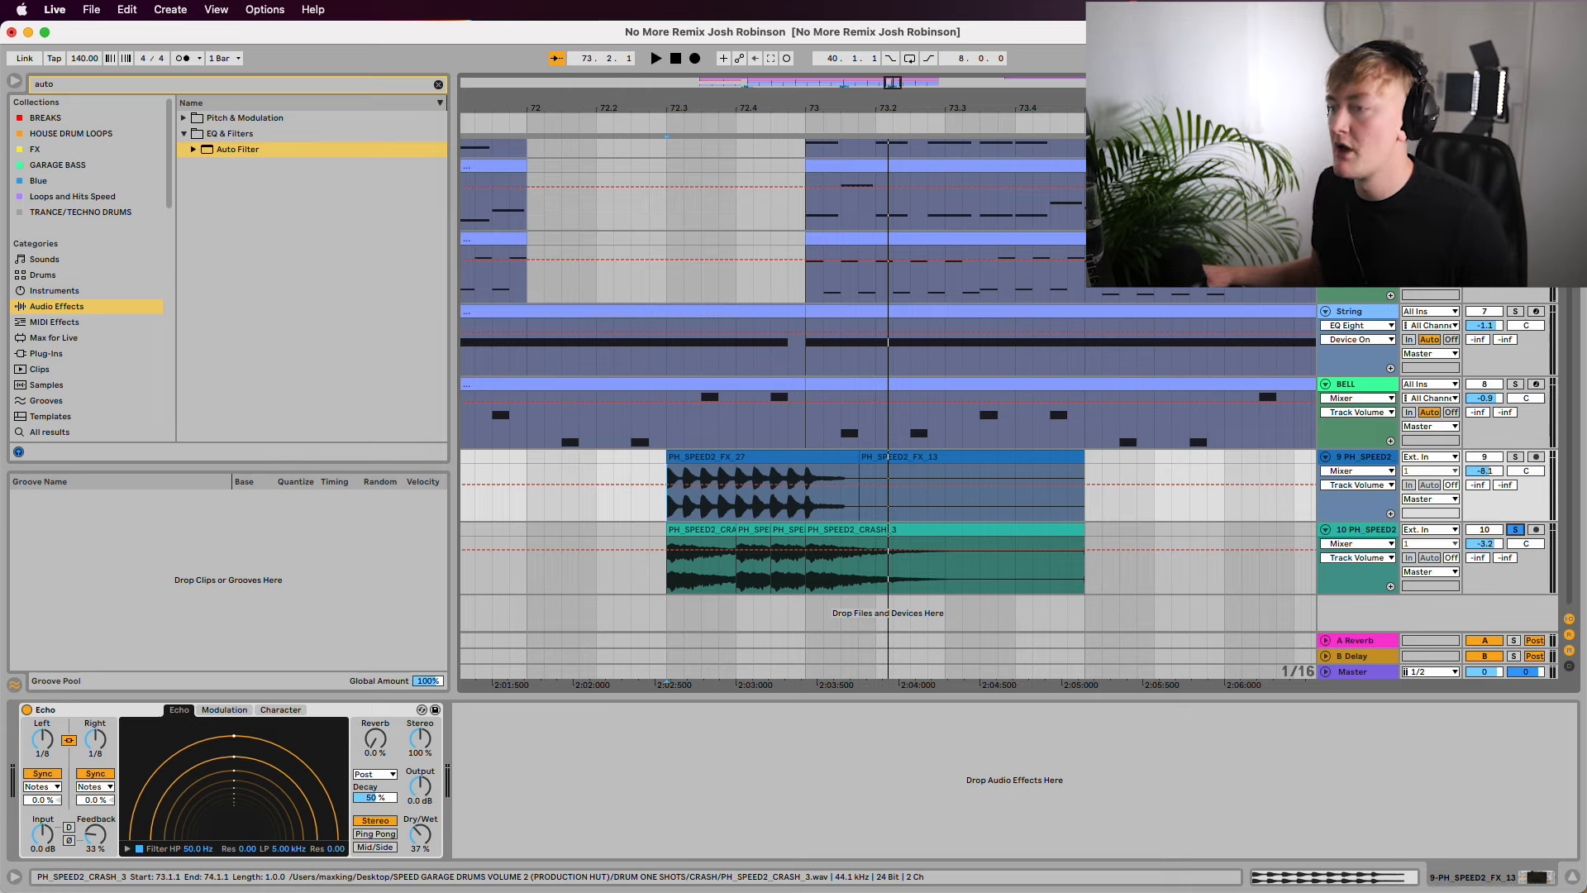
Step: Play the crash fill on track 10 from 72.3.1
left_click(667, 570)
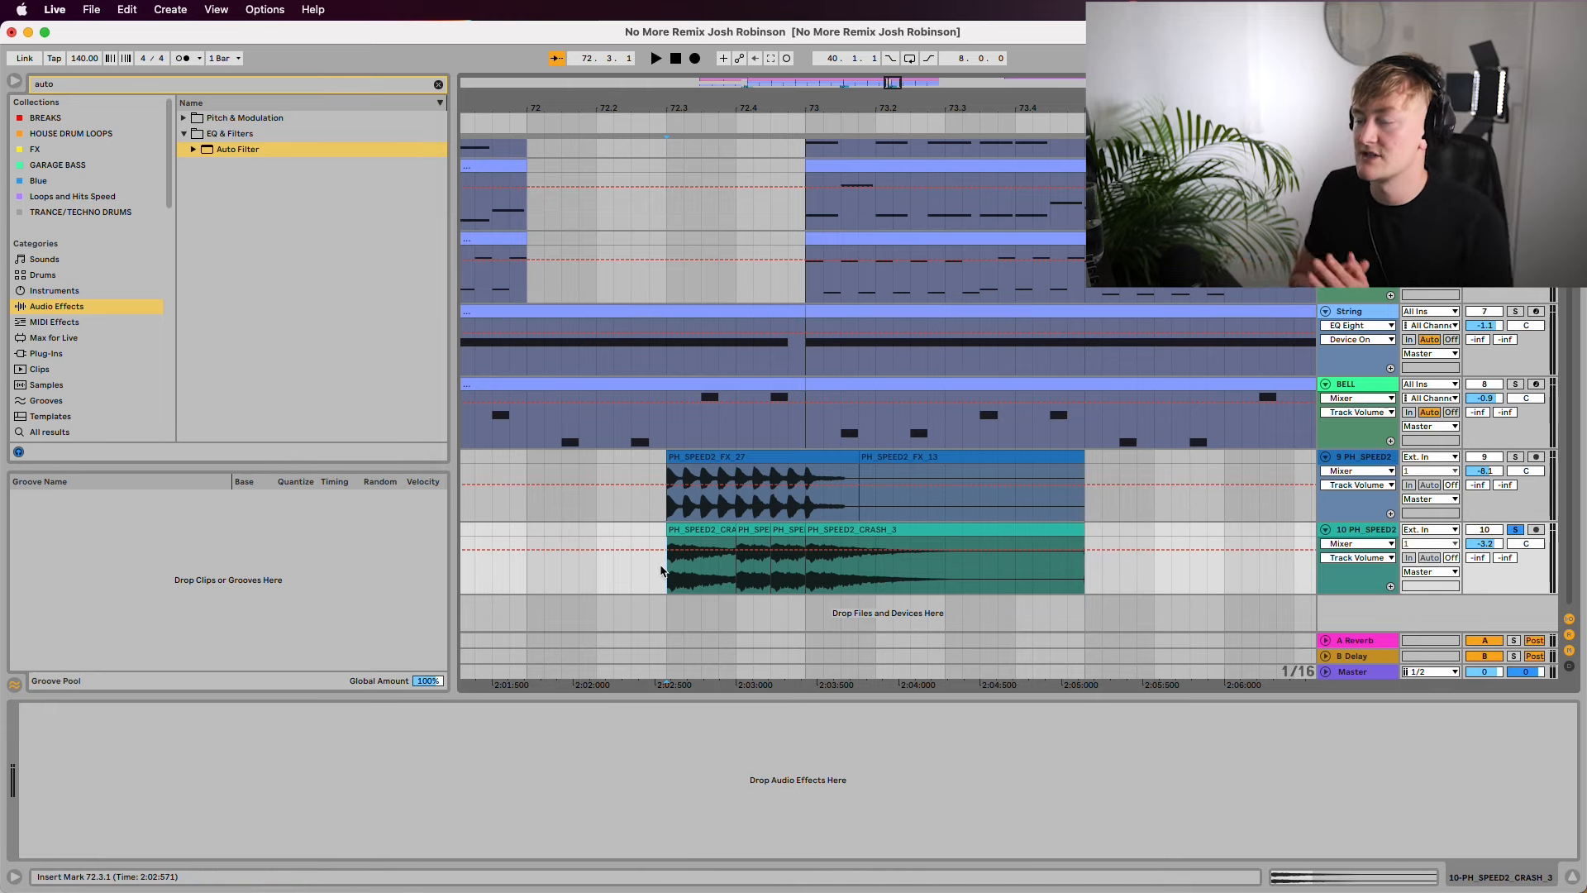
key("space")
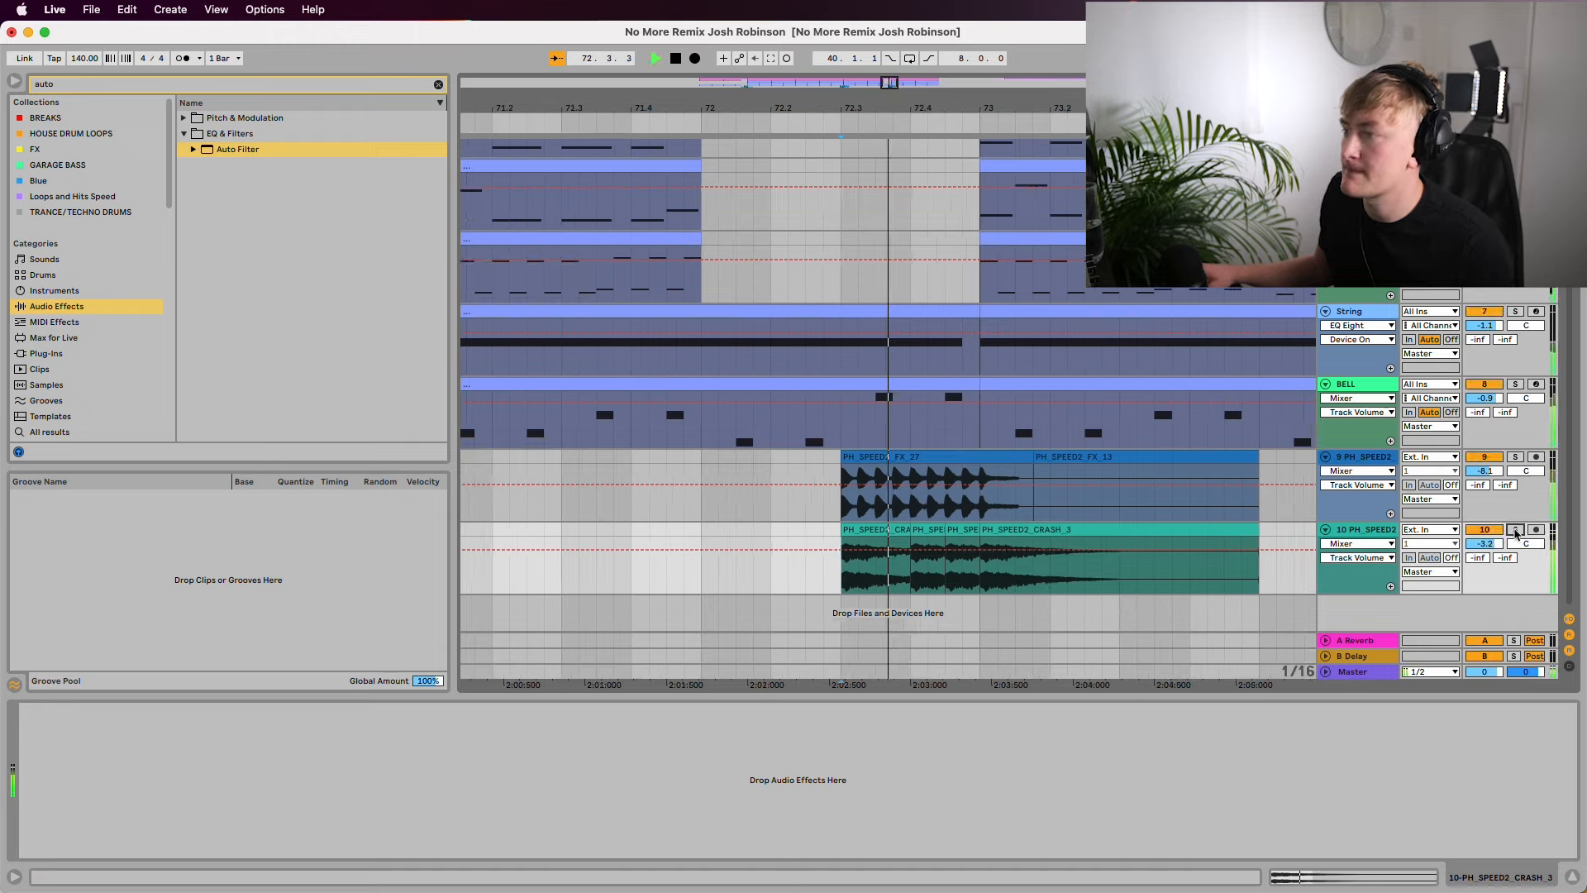
left_click_drag(721, 108, 967, 91)
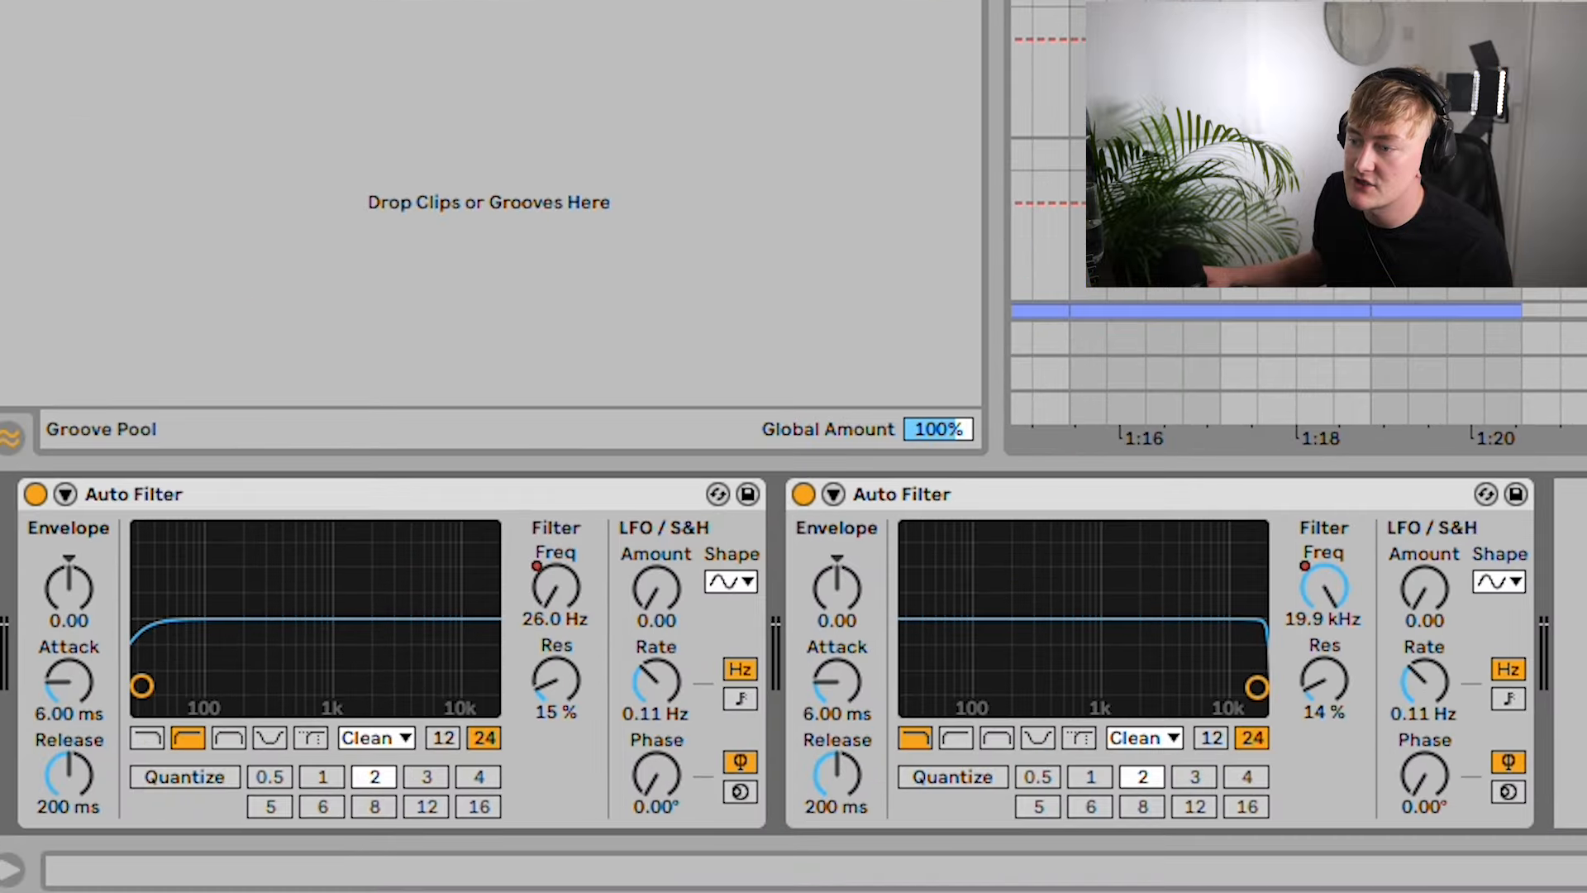
Step: Show the filter frequency automation of the second Auto Filter and of the first Auto Filter on the drum track
right_click(1344, 574)
left_click(1424, 589)
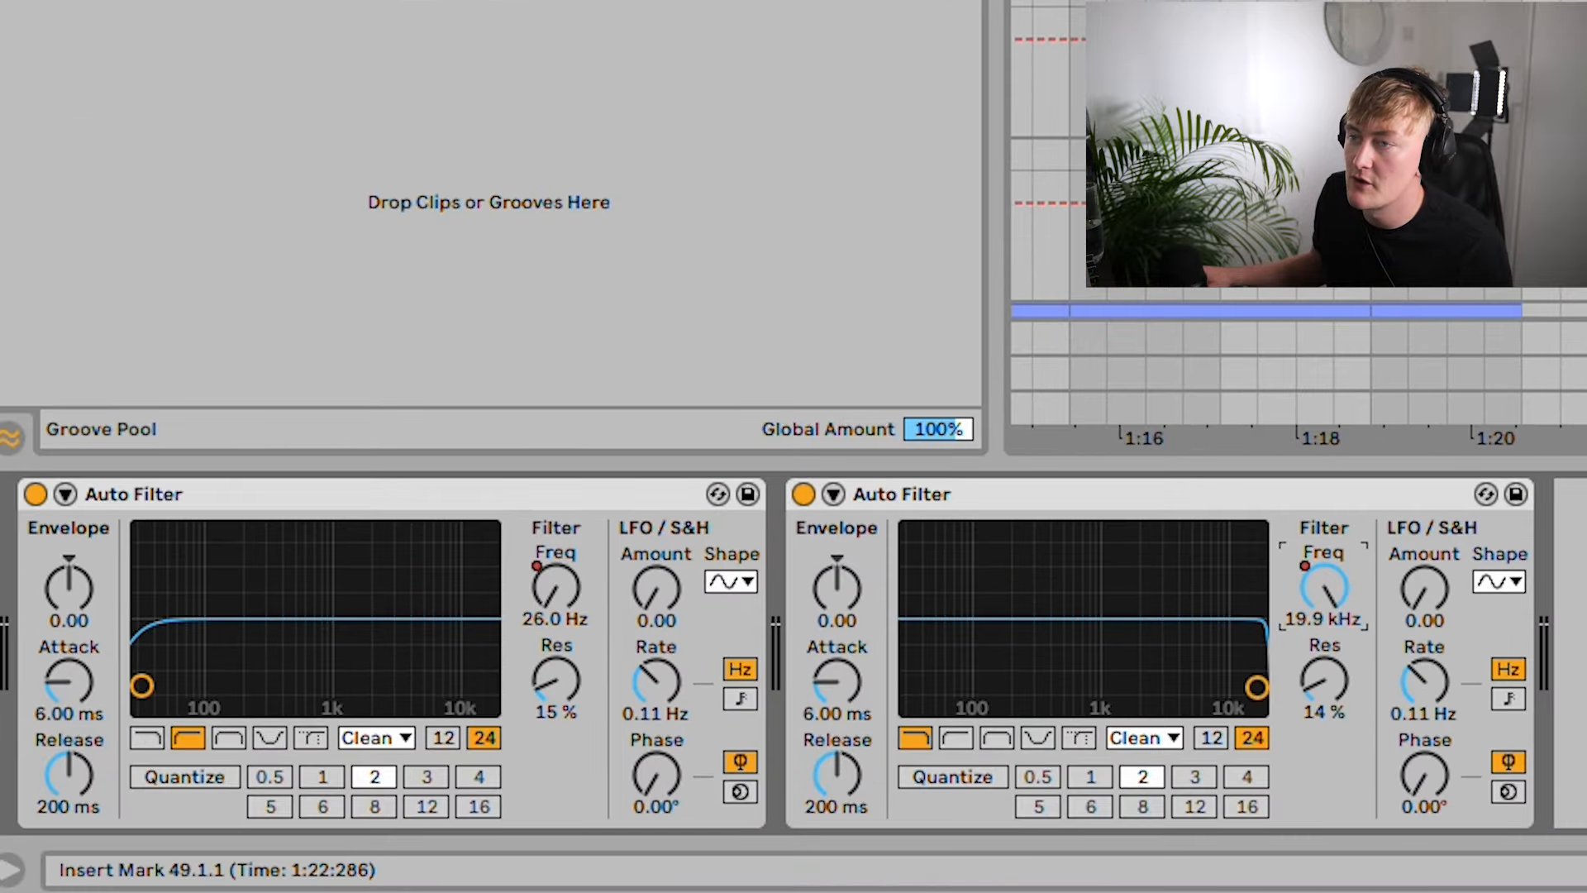
right_click(555, 587)
left_click(653, 612)
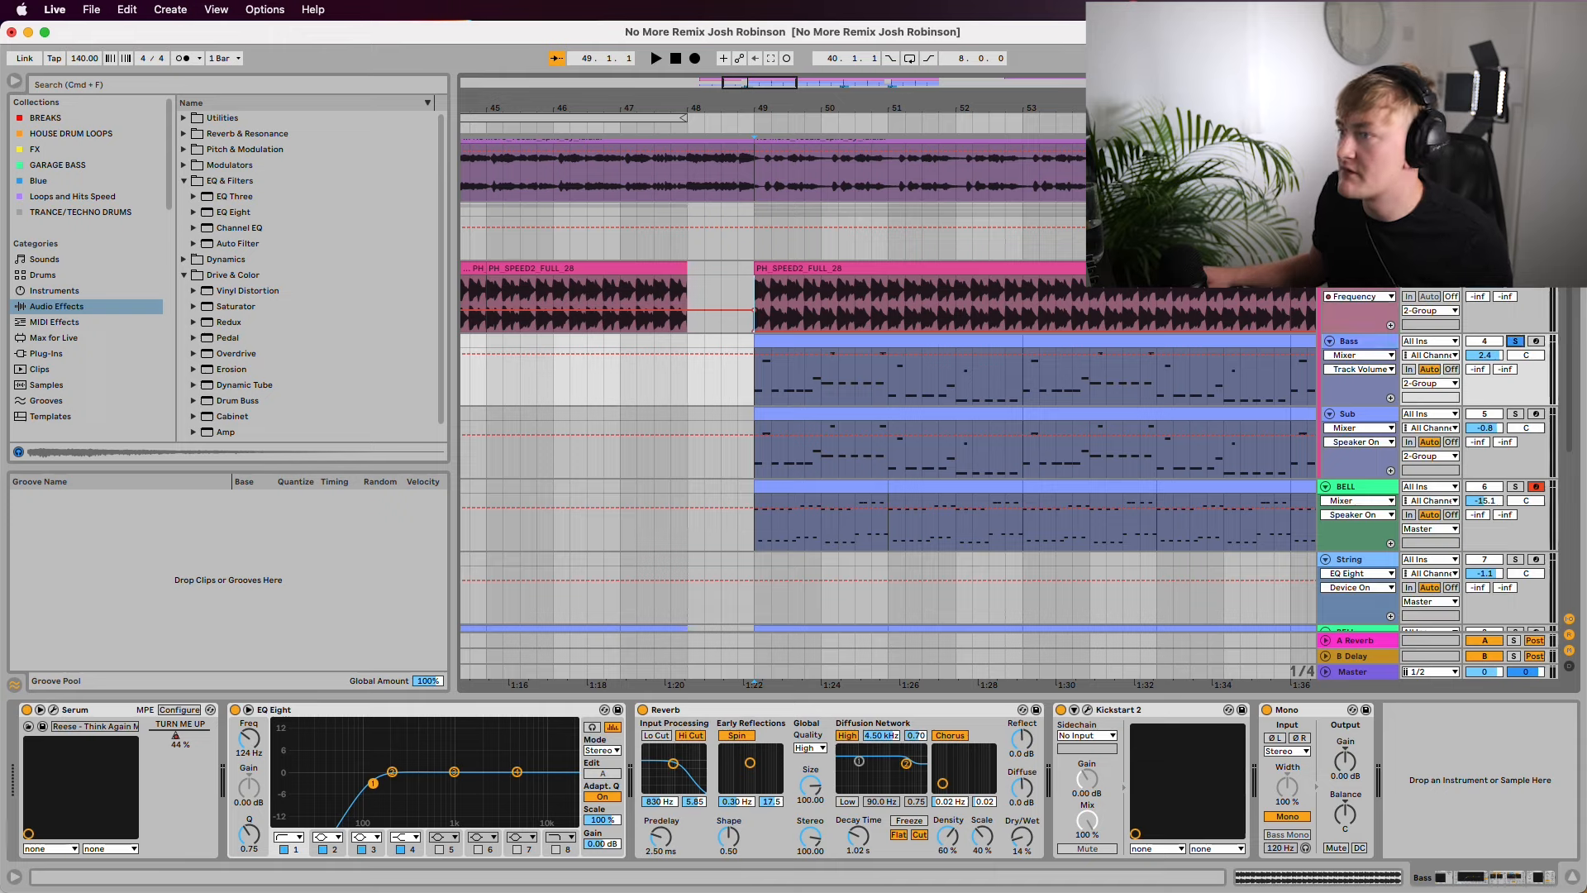
Step: Play the soloed Bass track from bar 49 and open its first clip in the note editor
key("space")
scroll(880, 352, "left", 3)
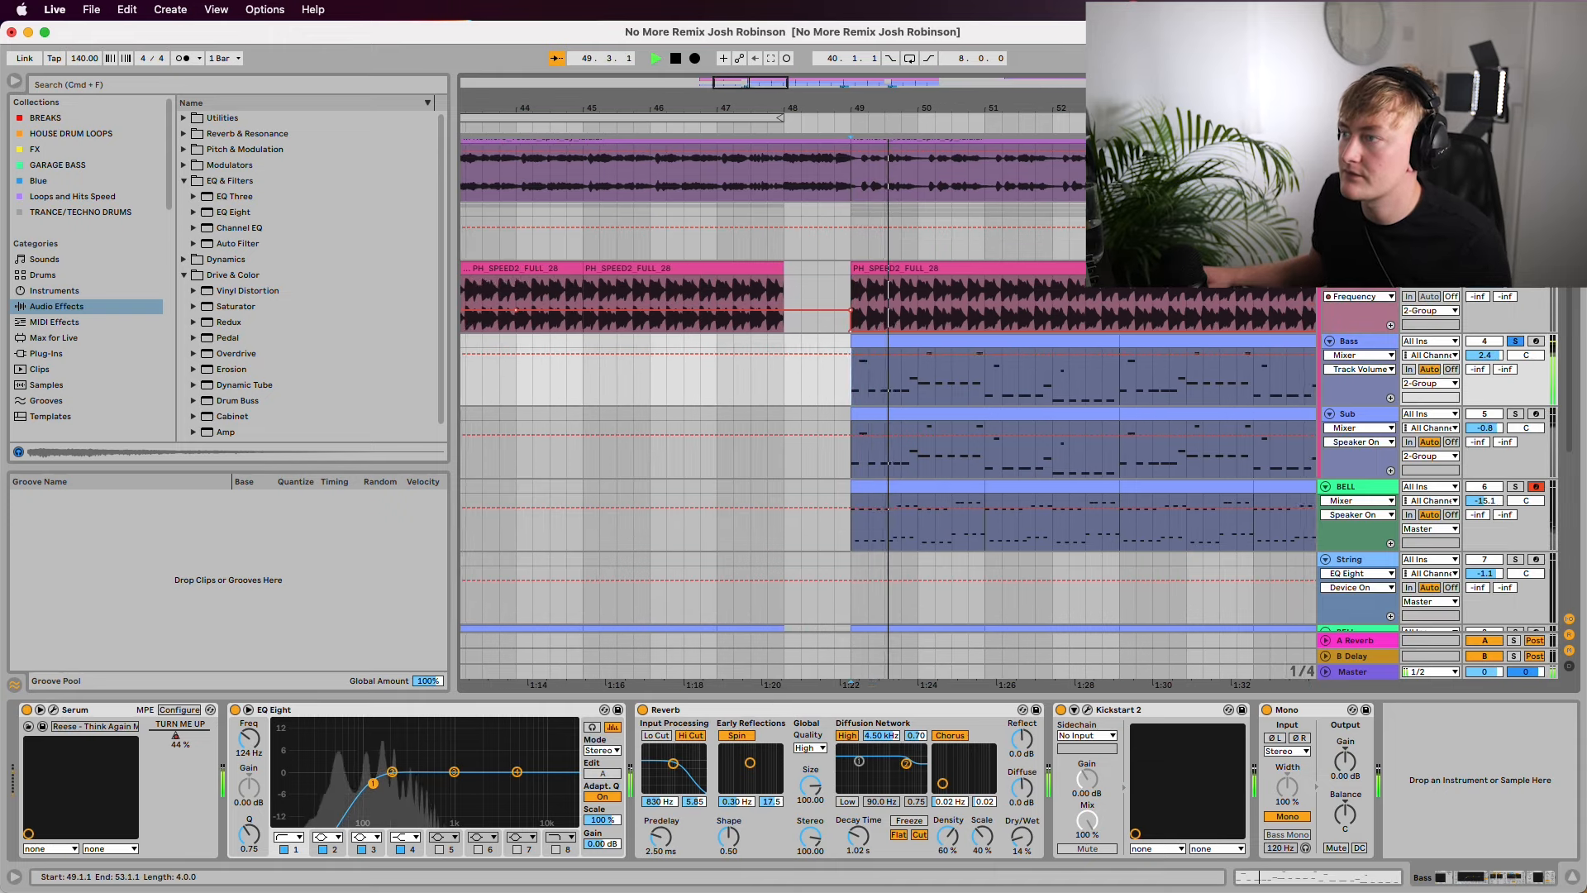
double_click(880, 342)
scroll(880, 632, "up", 1)
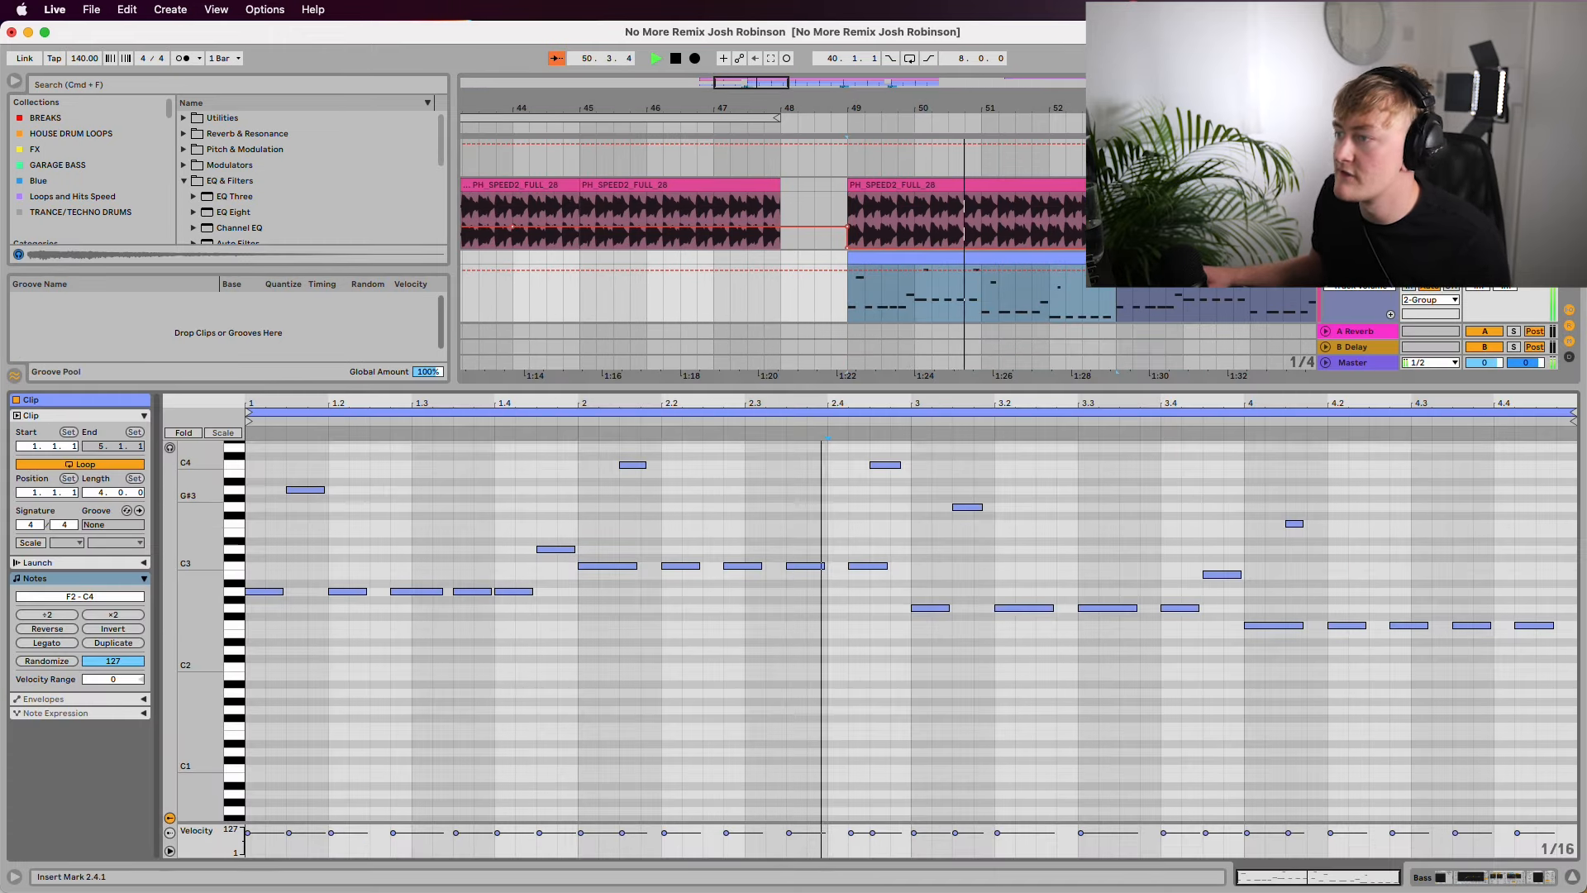
key("space")
Step: Try the four high notes between 1.1.3 and 3.1.4 of the Bass clip an octave lower during playback, and restore them
left_click_drag(1067, 536, 283, 443)
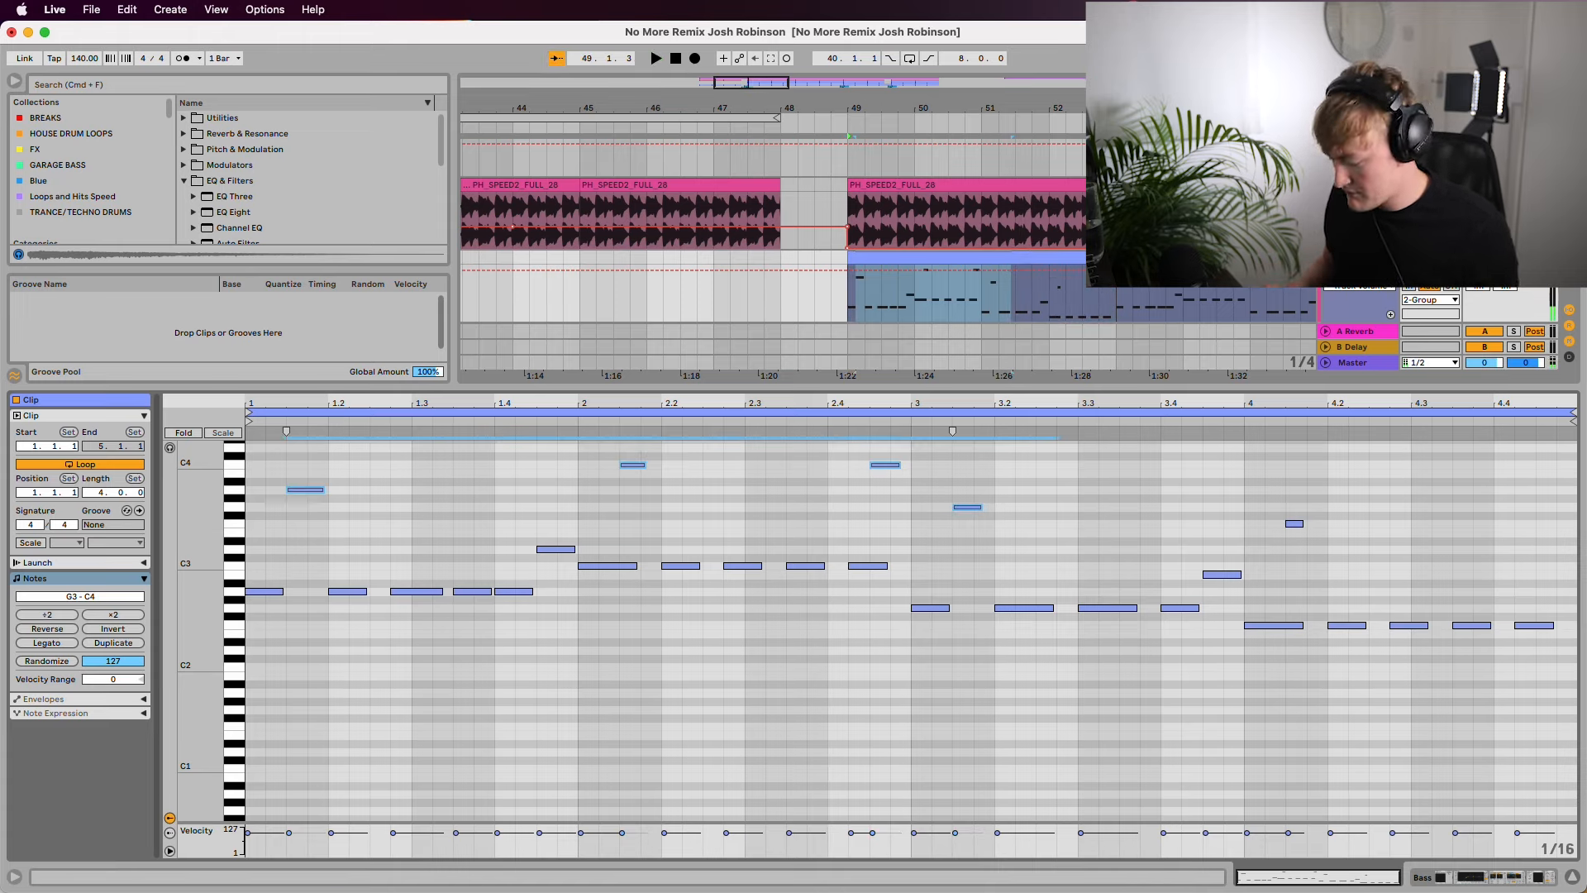
left_click(293, 408)
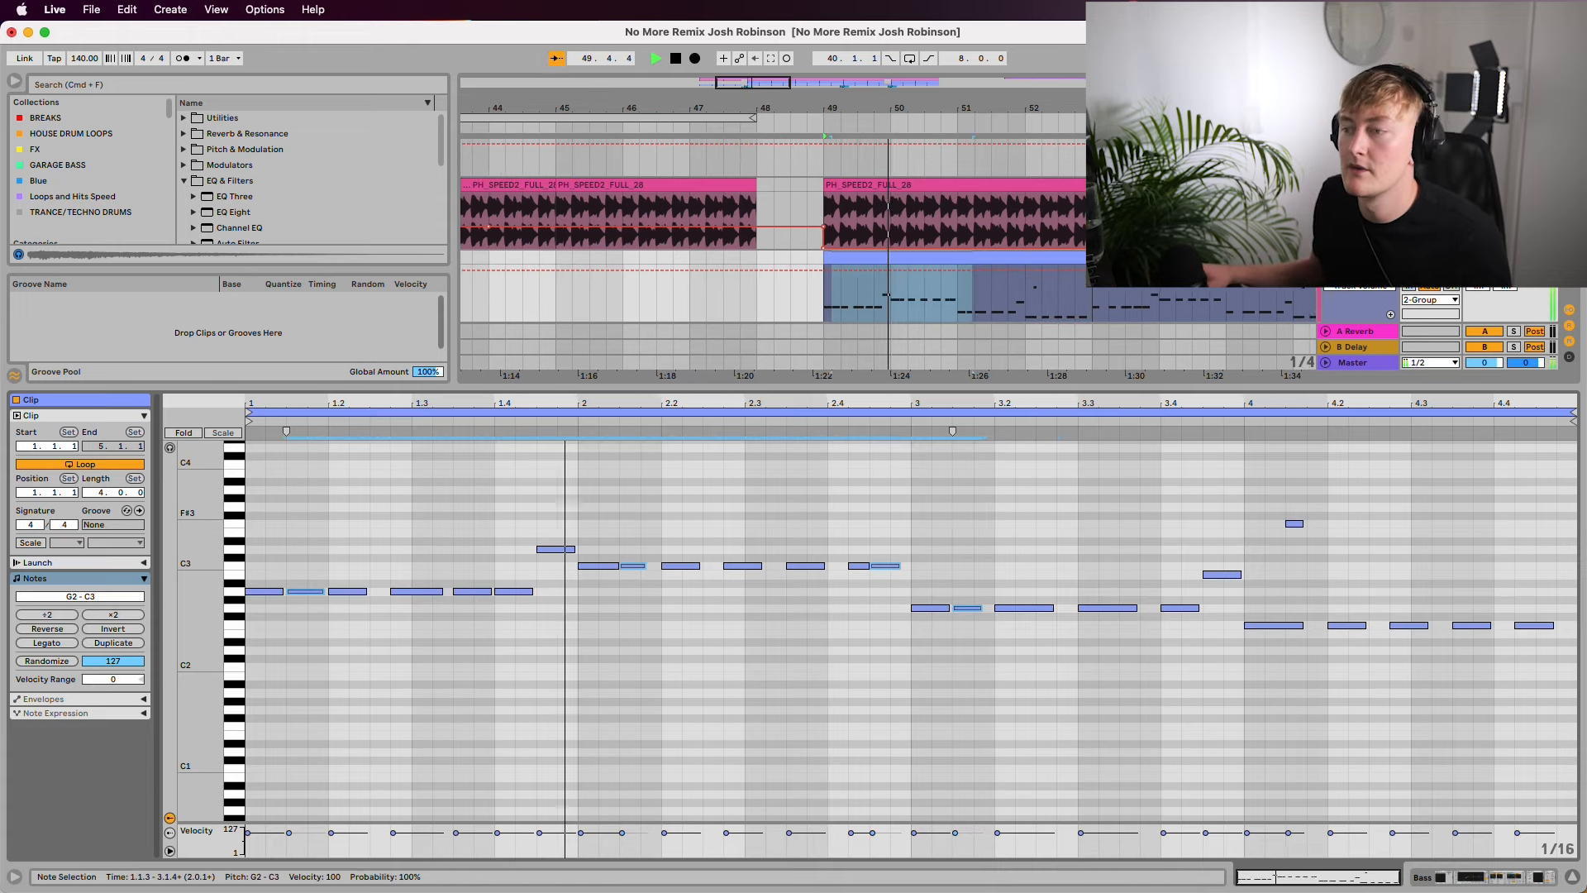
key("space")
key("space")
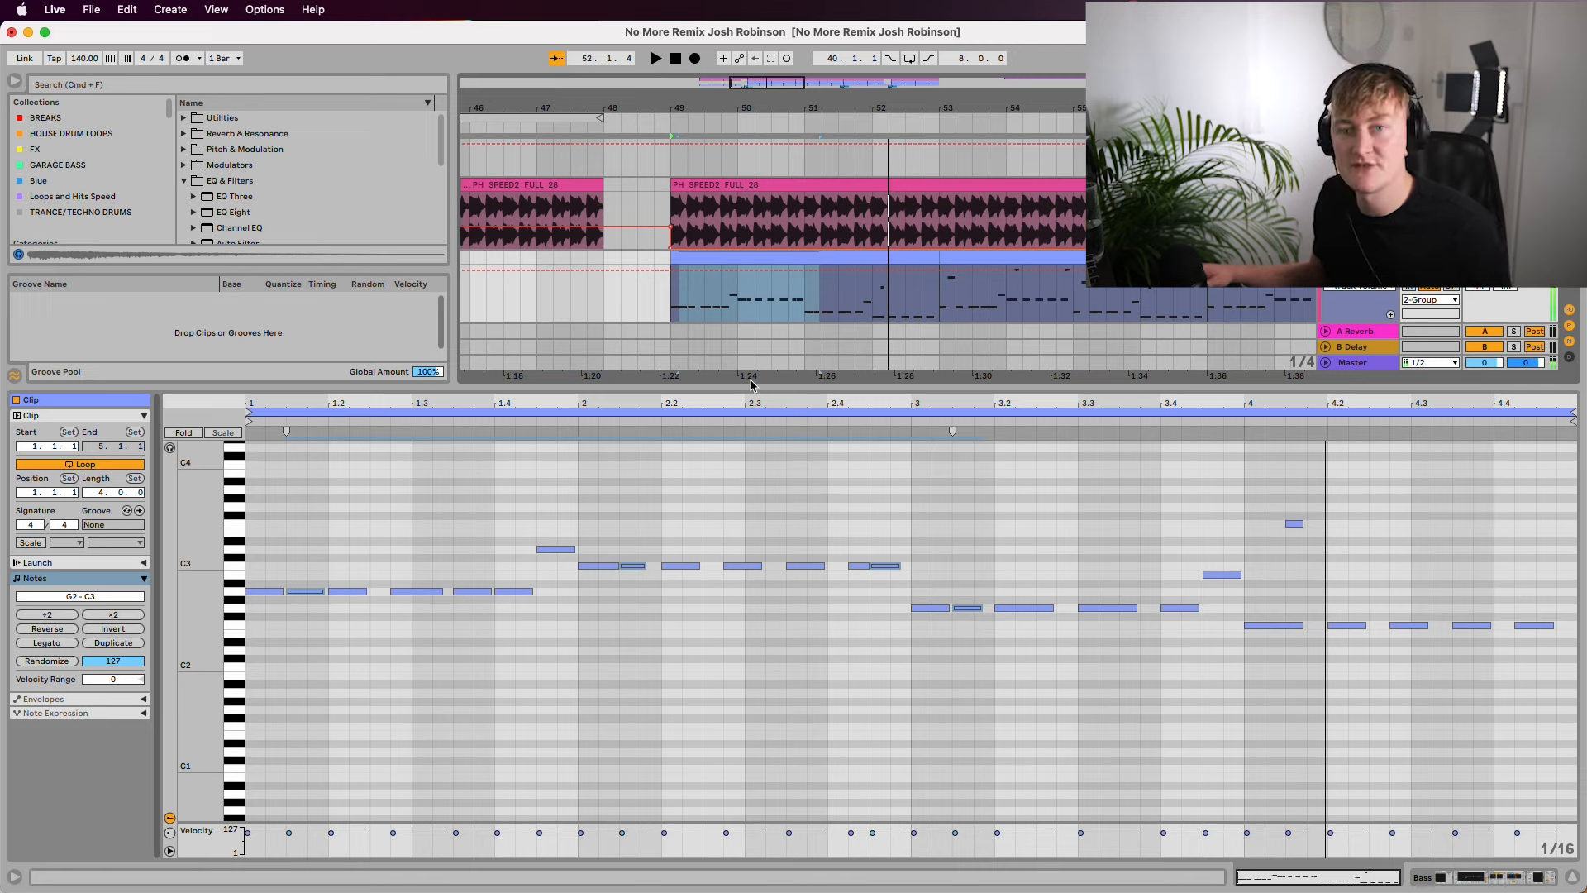
key("shift+Up")
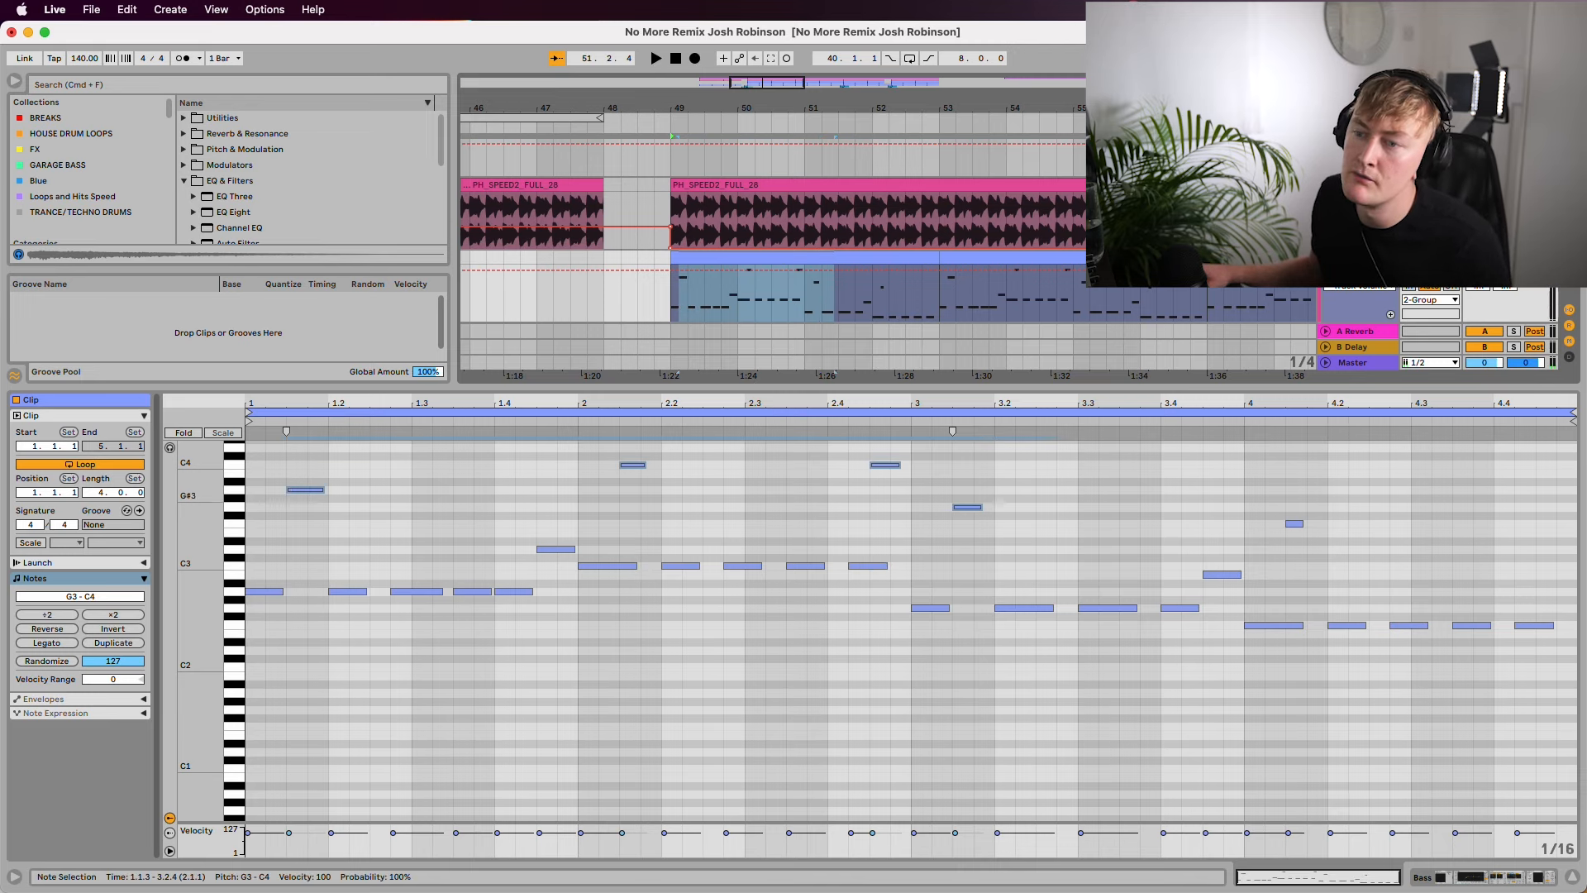
Step: Single out the high A3 note at 1.1.3 in the Bass clip for inspection
left_click(308, 571)
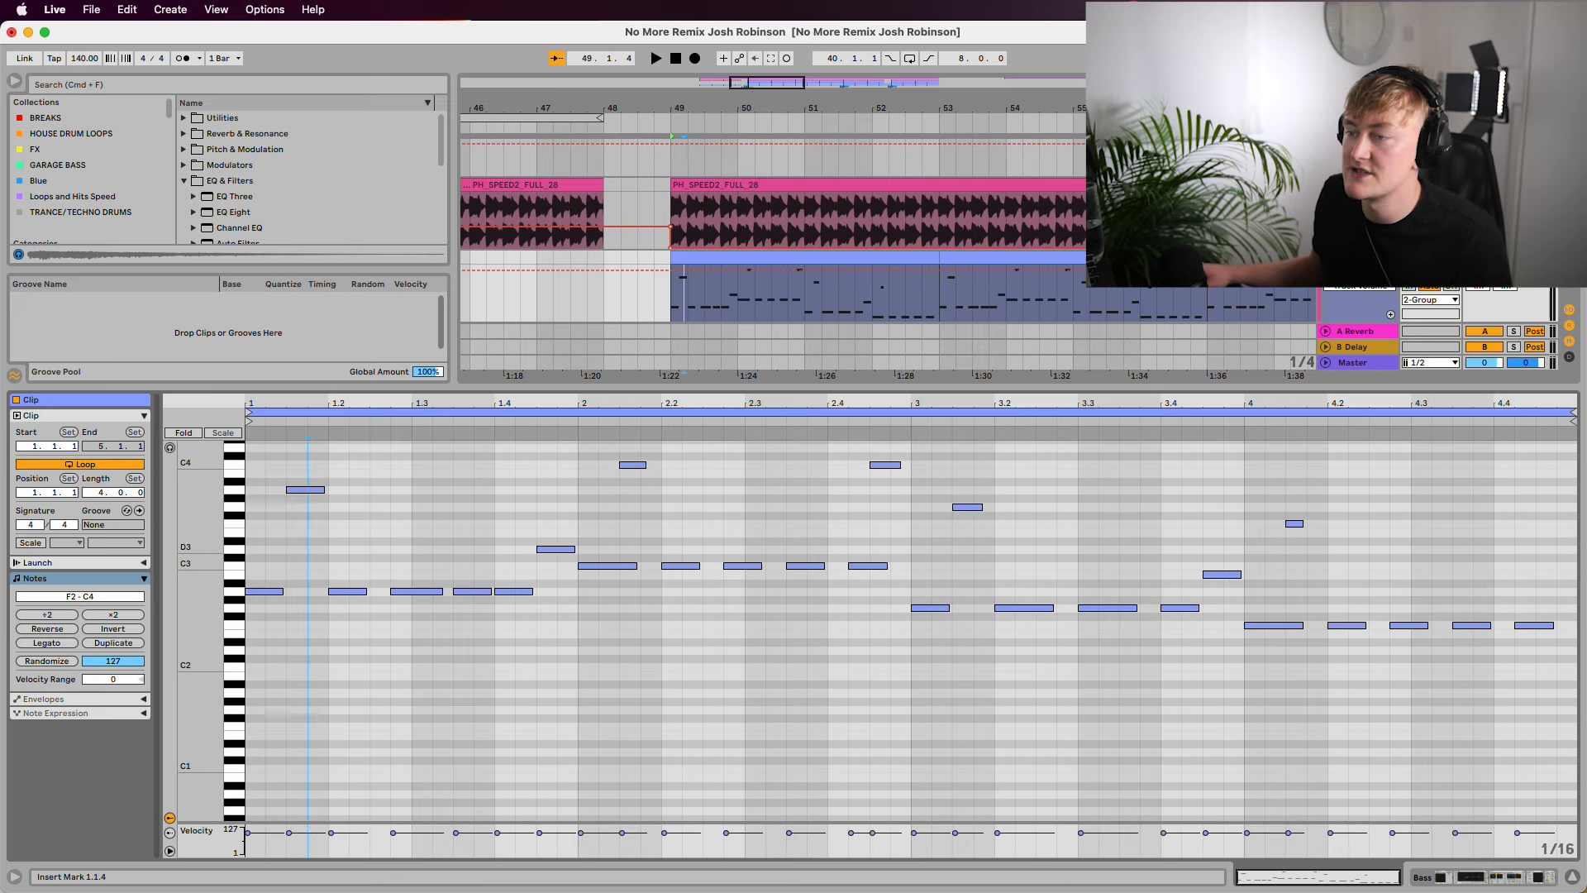
left_click(306, 489)
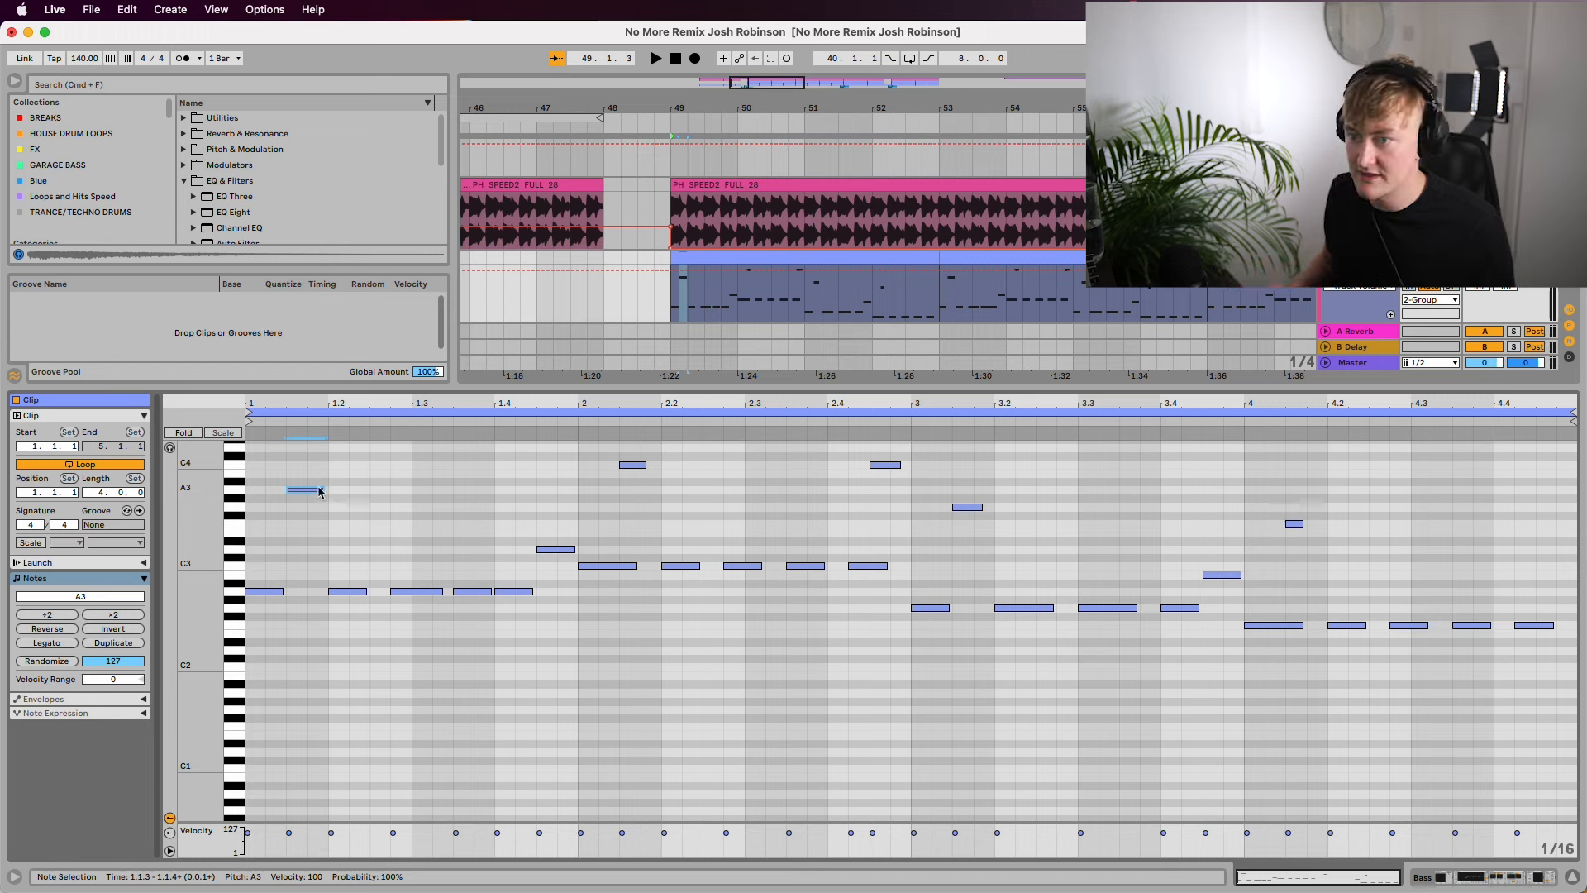
key("shift+Up")
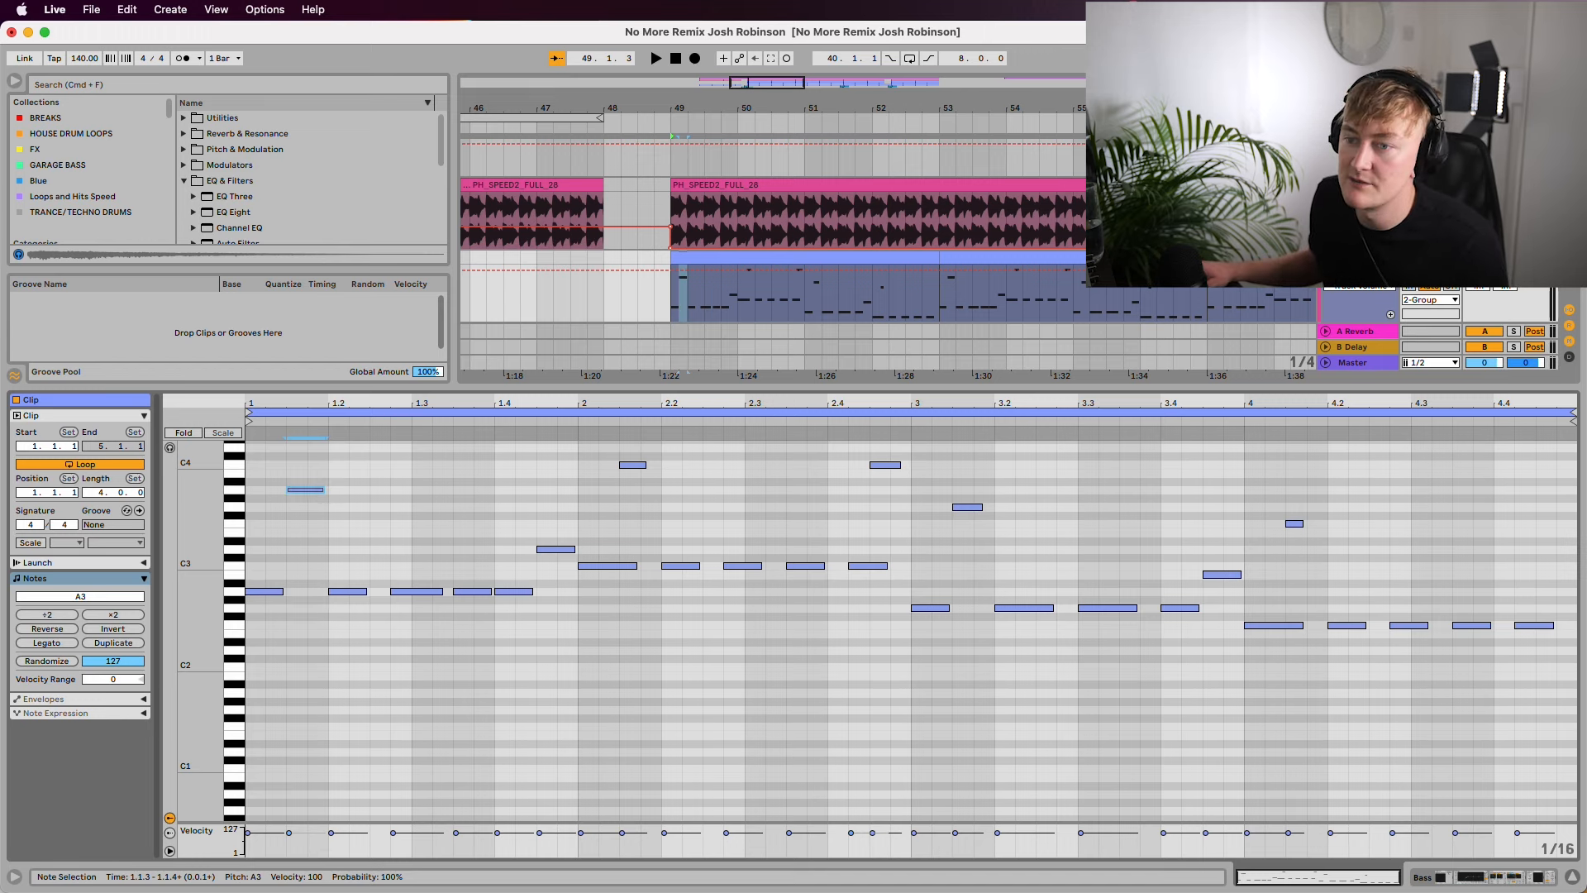
left_click(877, 568)
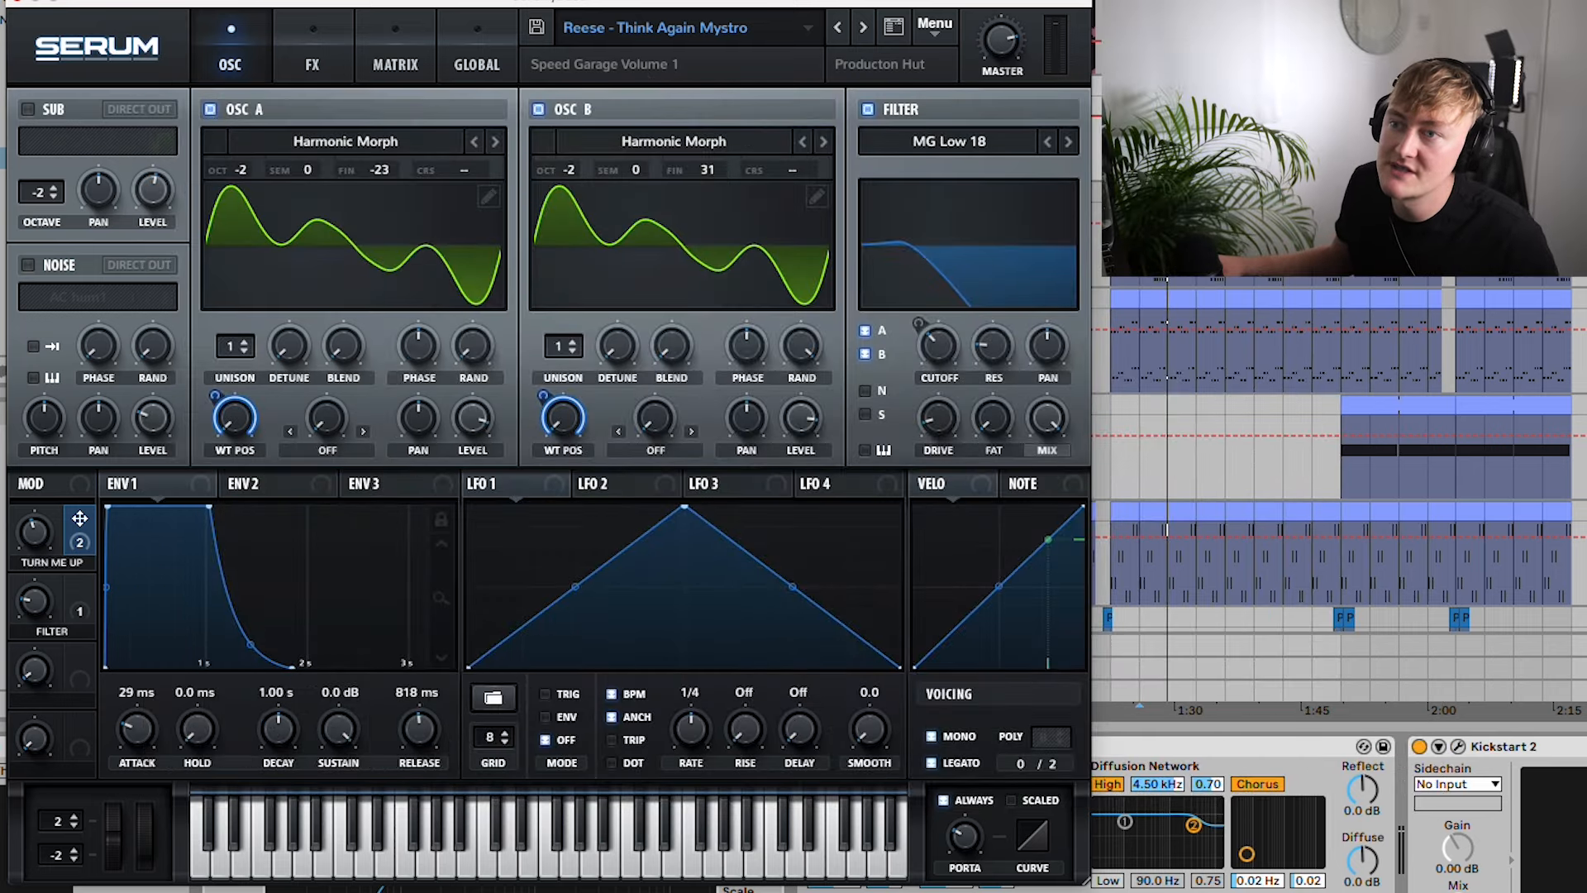
Step: Show Harmonic Morph among OSC A's Digital wavetables in the Bass track's Serum, keeping the current selection
left_click(346, 141)
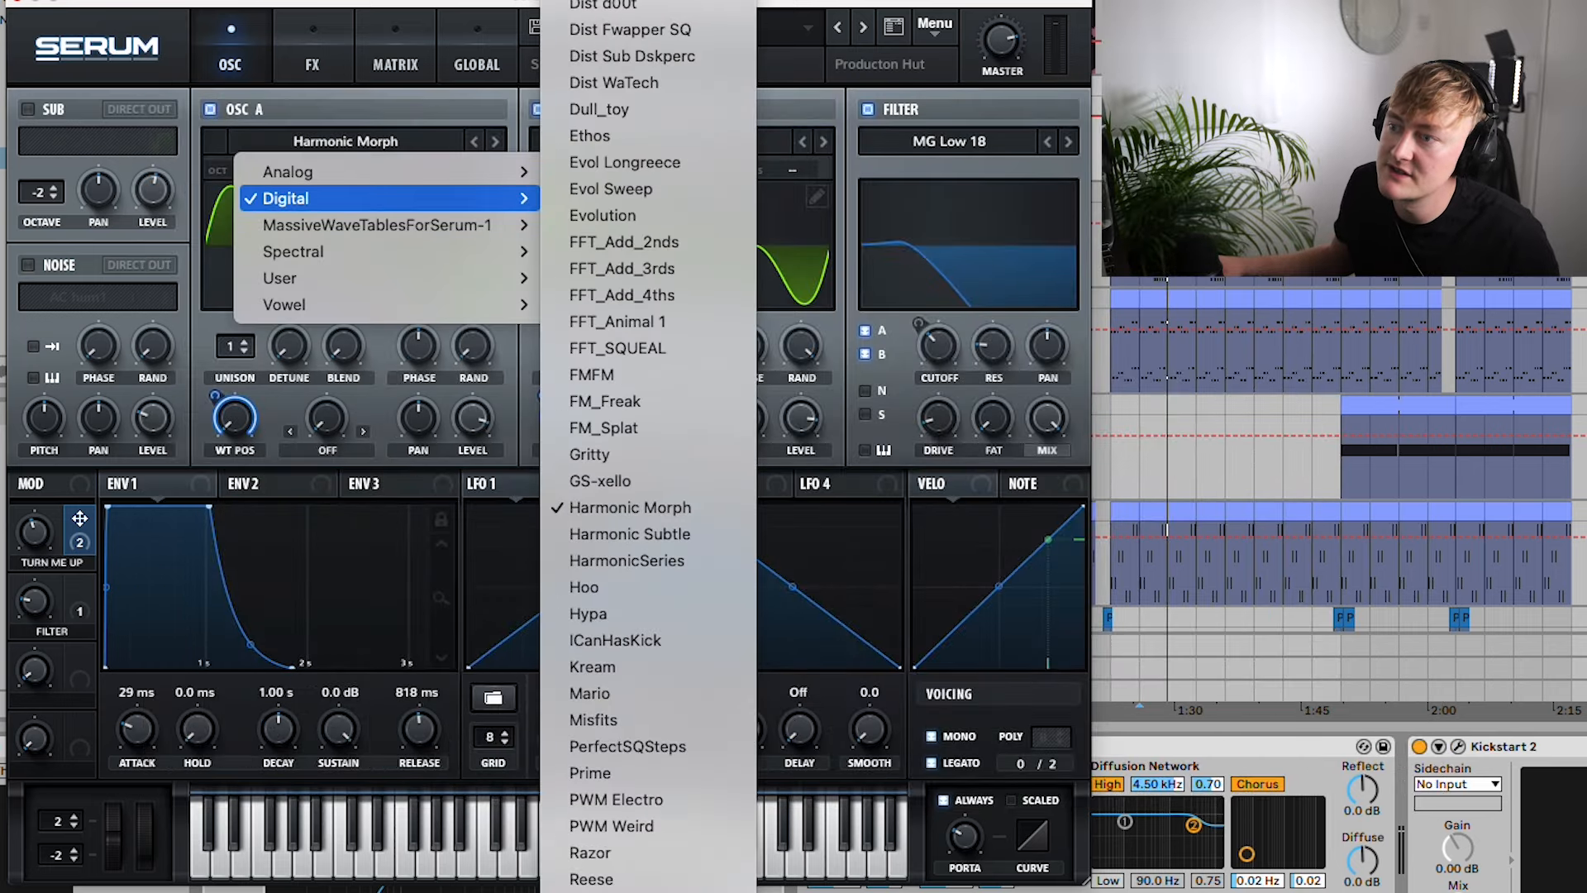
mouse_move(330, 198)
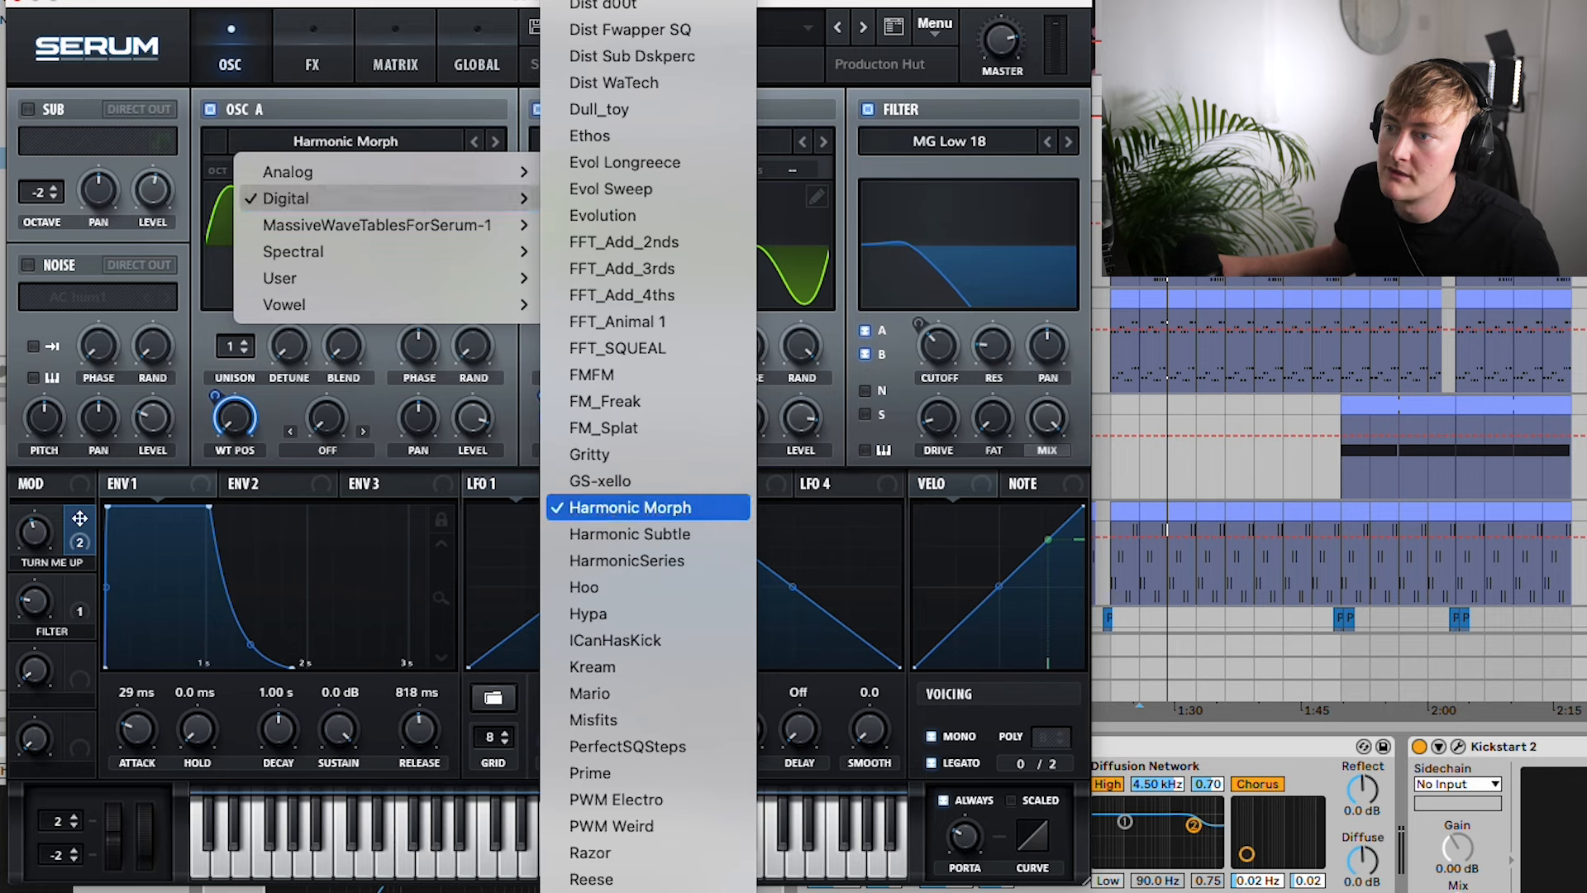
key("Escape")
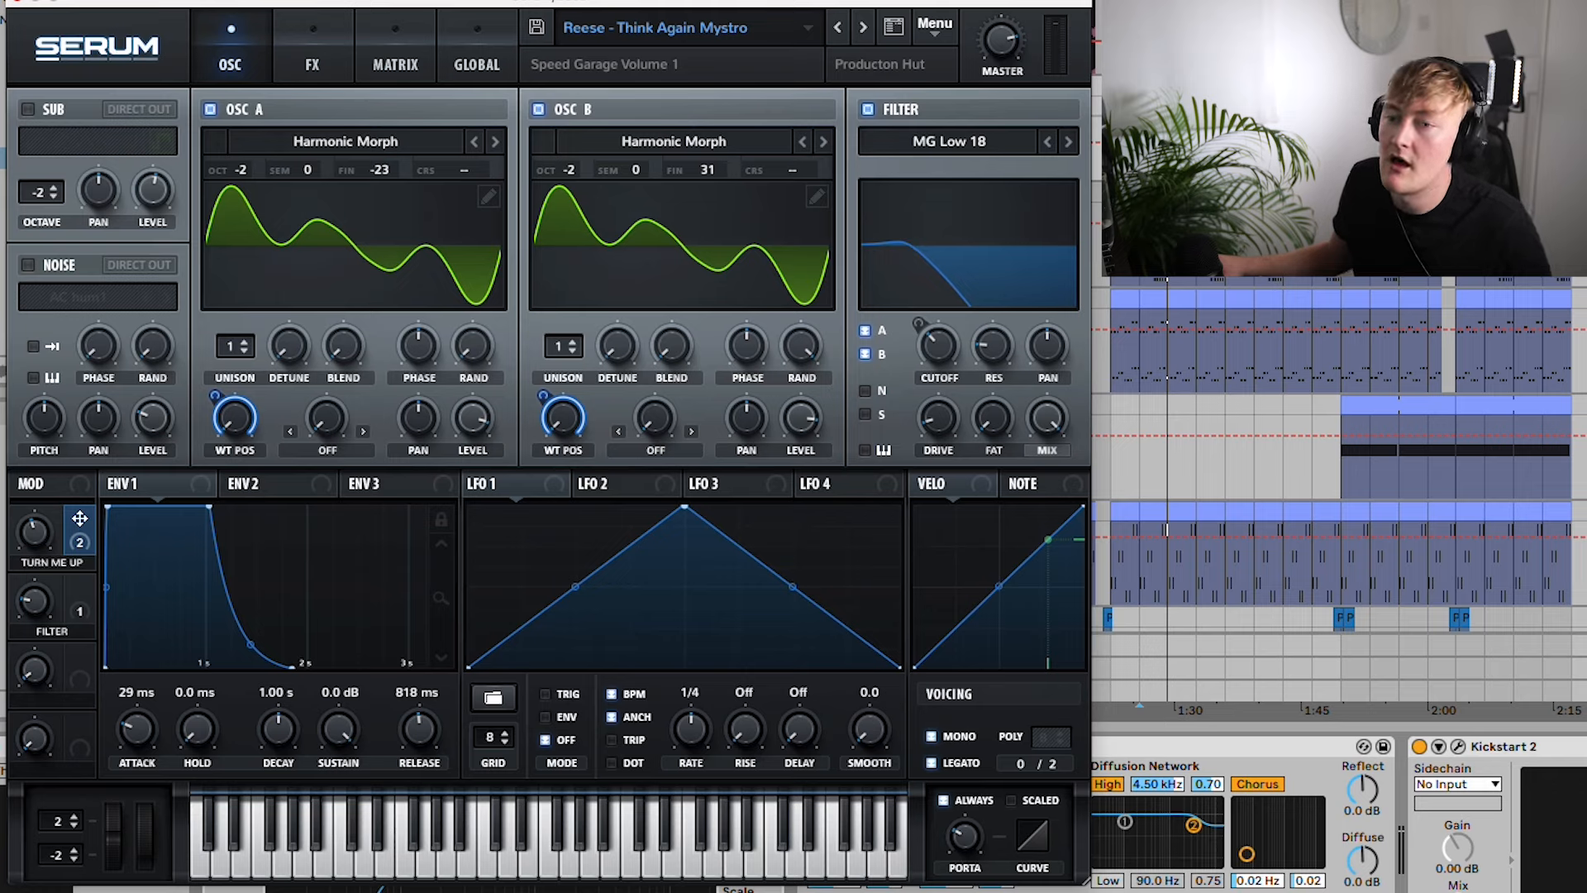
Step: Demonstrate Serum's TURN ME UP macro and play the section to hear its automation on the Bass track
mouse_move(35, 532)
left_mouse_down()
mouse_move(35, 551)
mouse_move(35, 506)
left_mouse_up()
key("space")
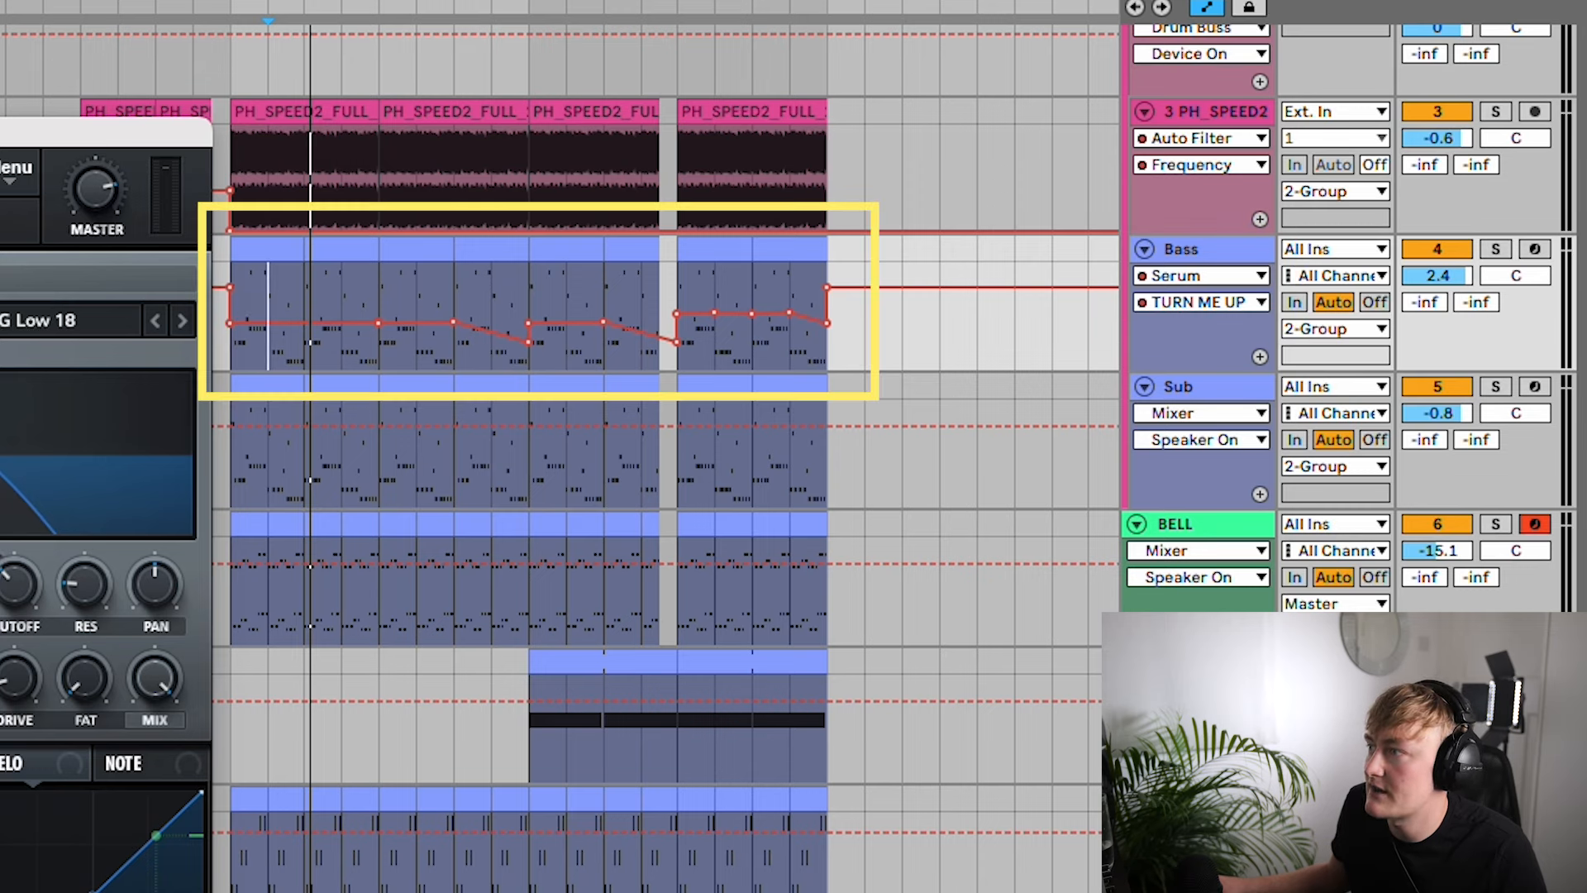
scroll(674, 314, "up", 5)
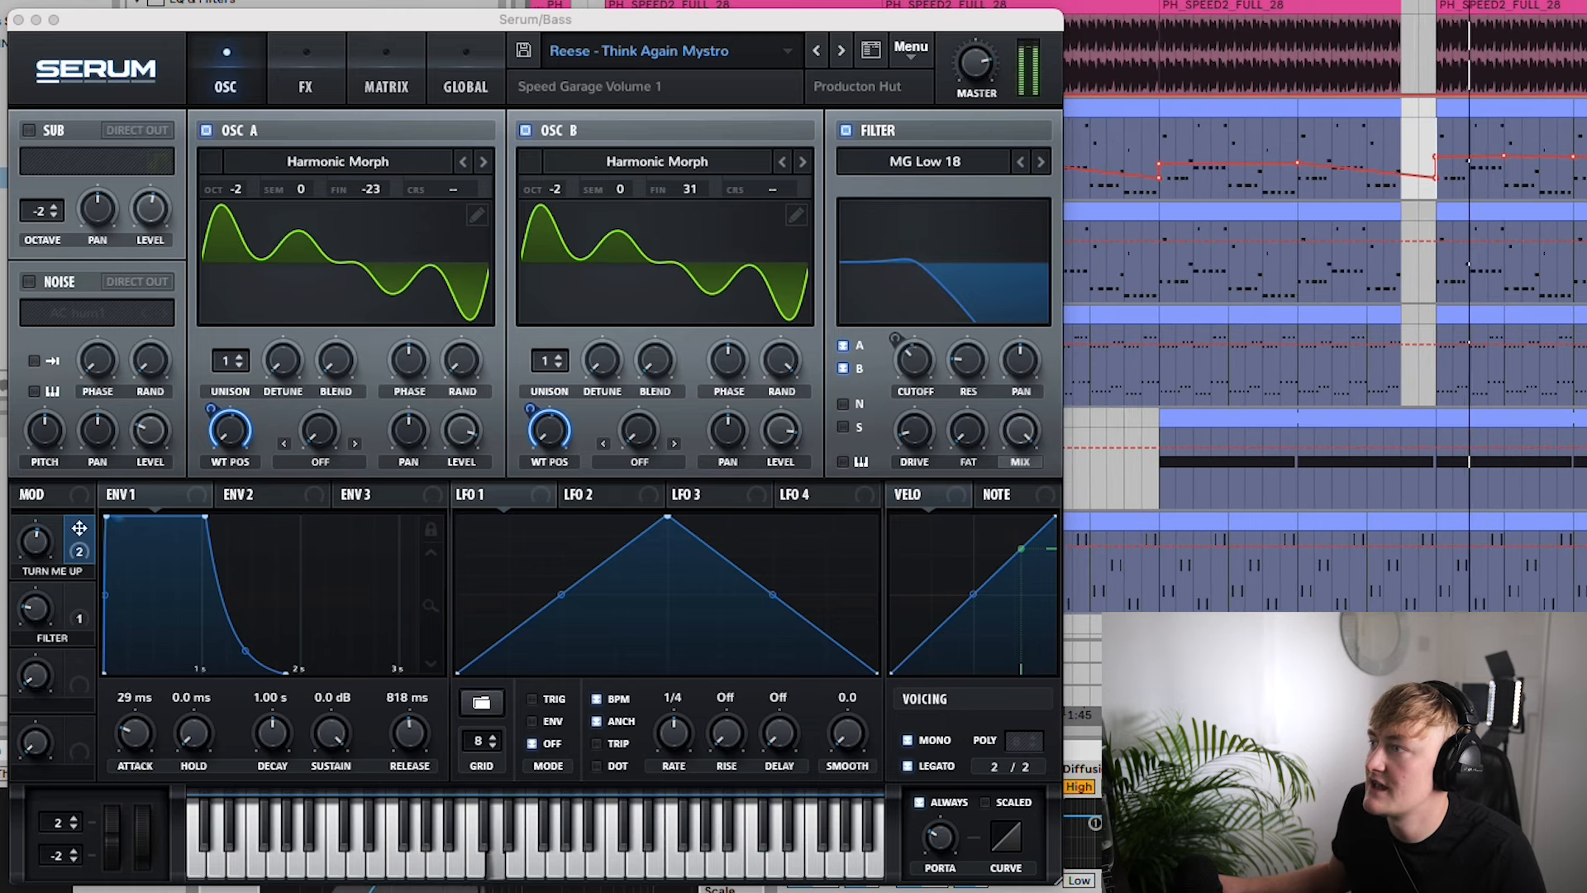
left_click(1312, 141)
key("space")
key("space")
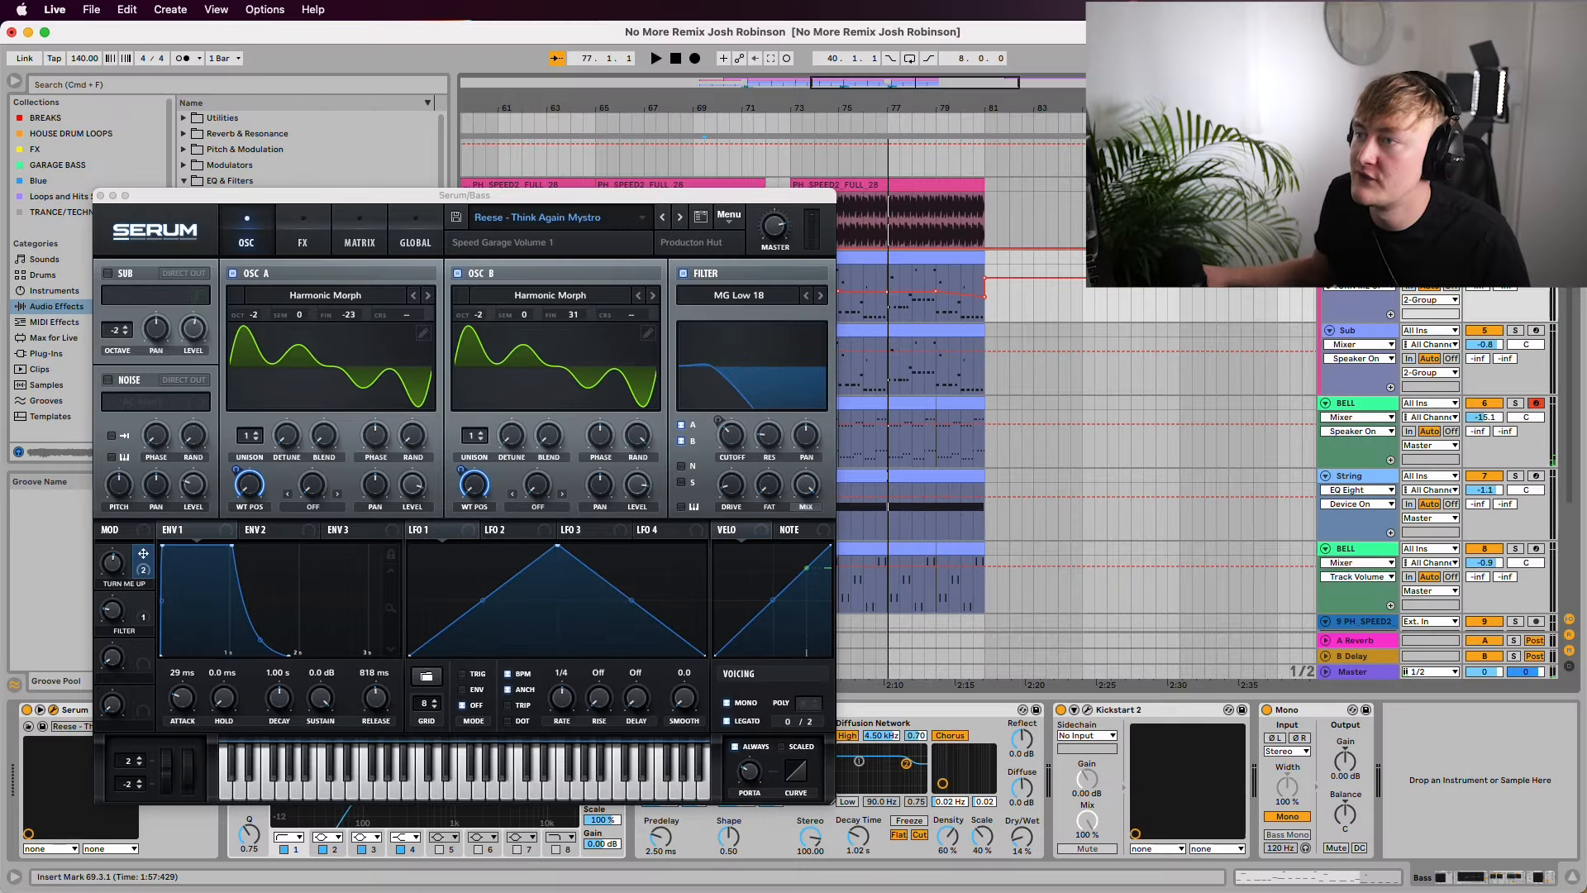
Step: Play the drop from 69.3.1 with Serum's MG Low 18 filter switched off, and switch it back on during playback
left_click(683, 274)
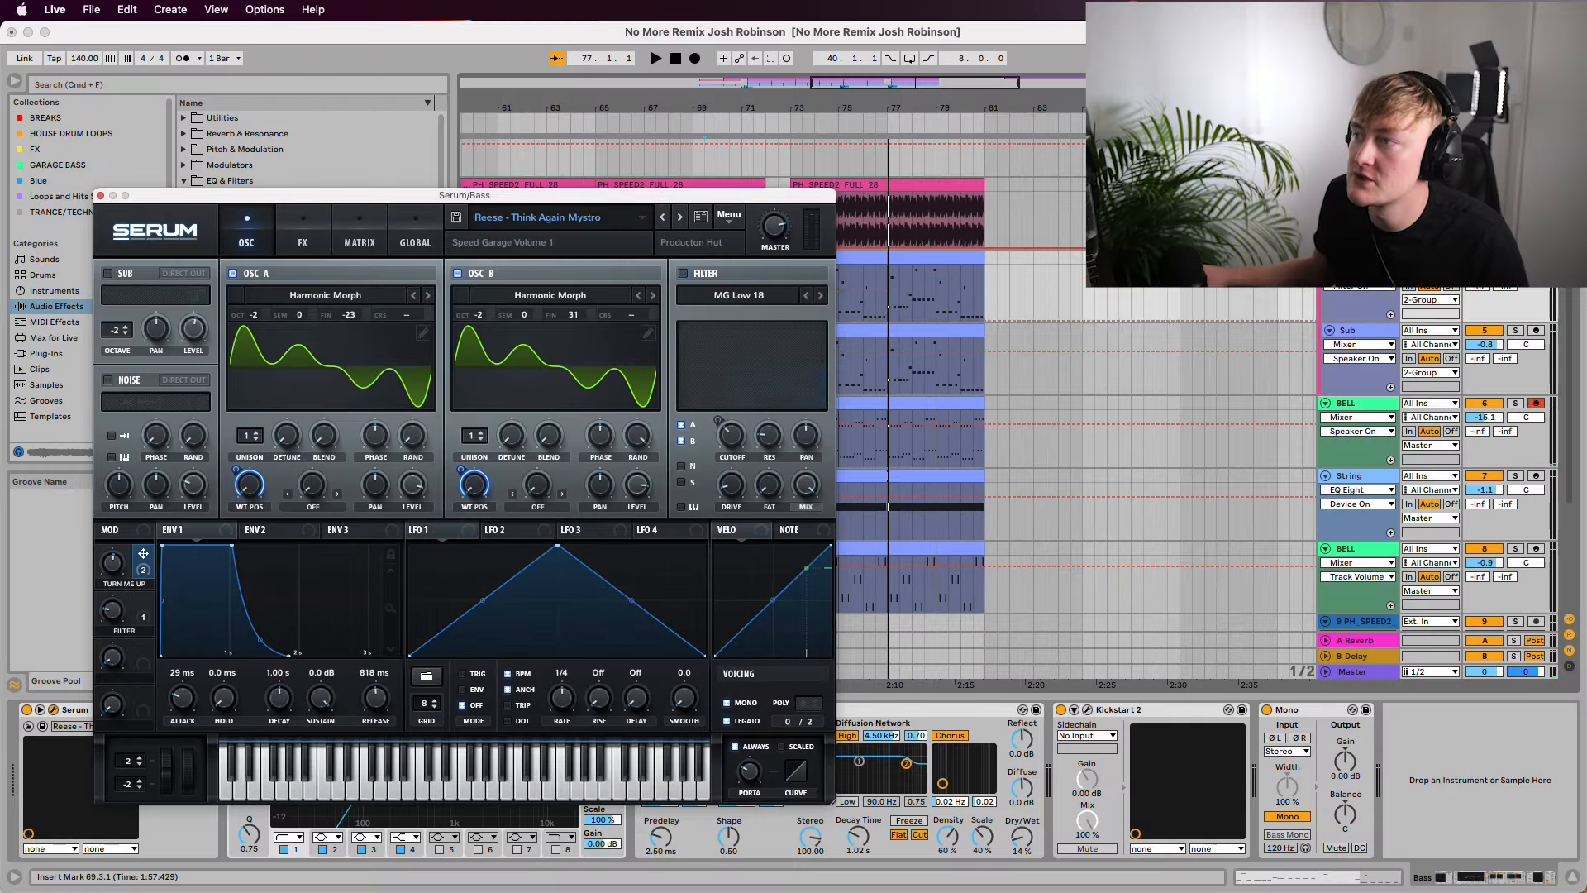
key("space")
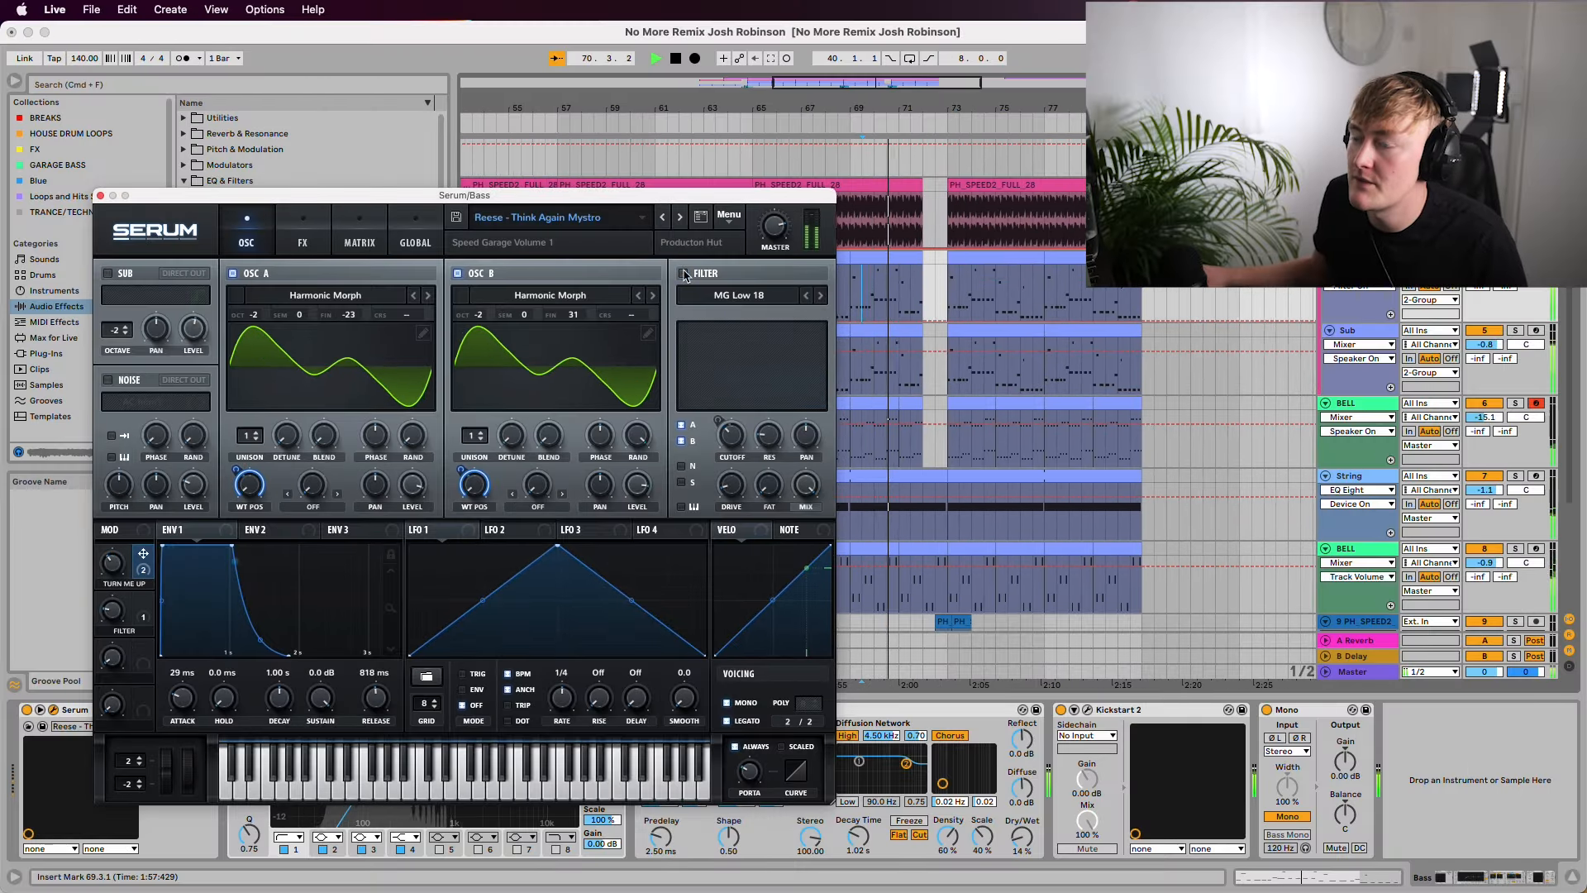
left_click(683, 273)
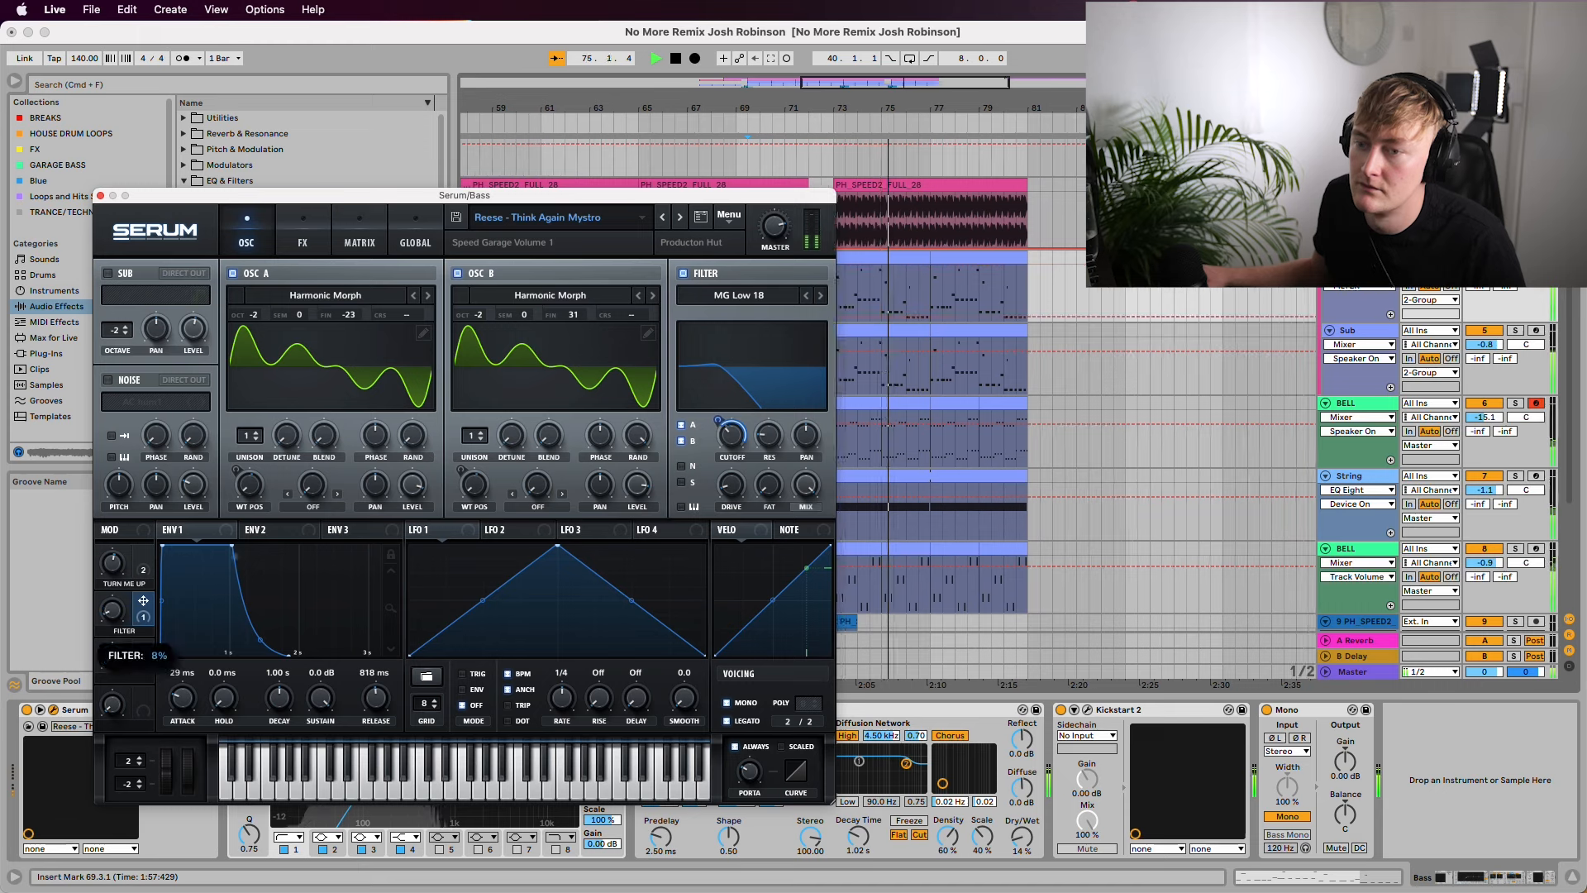
key("space")
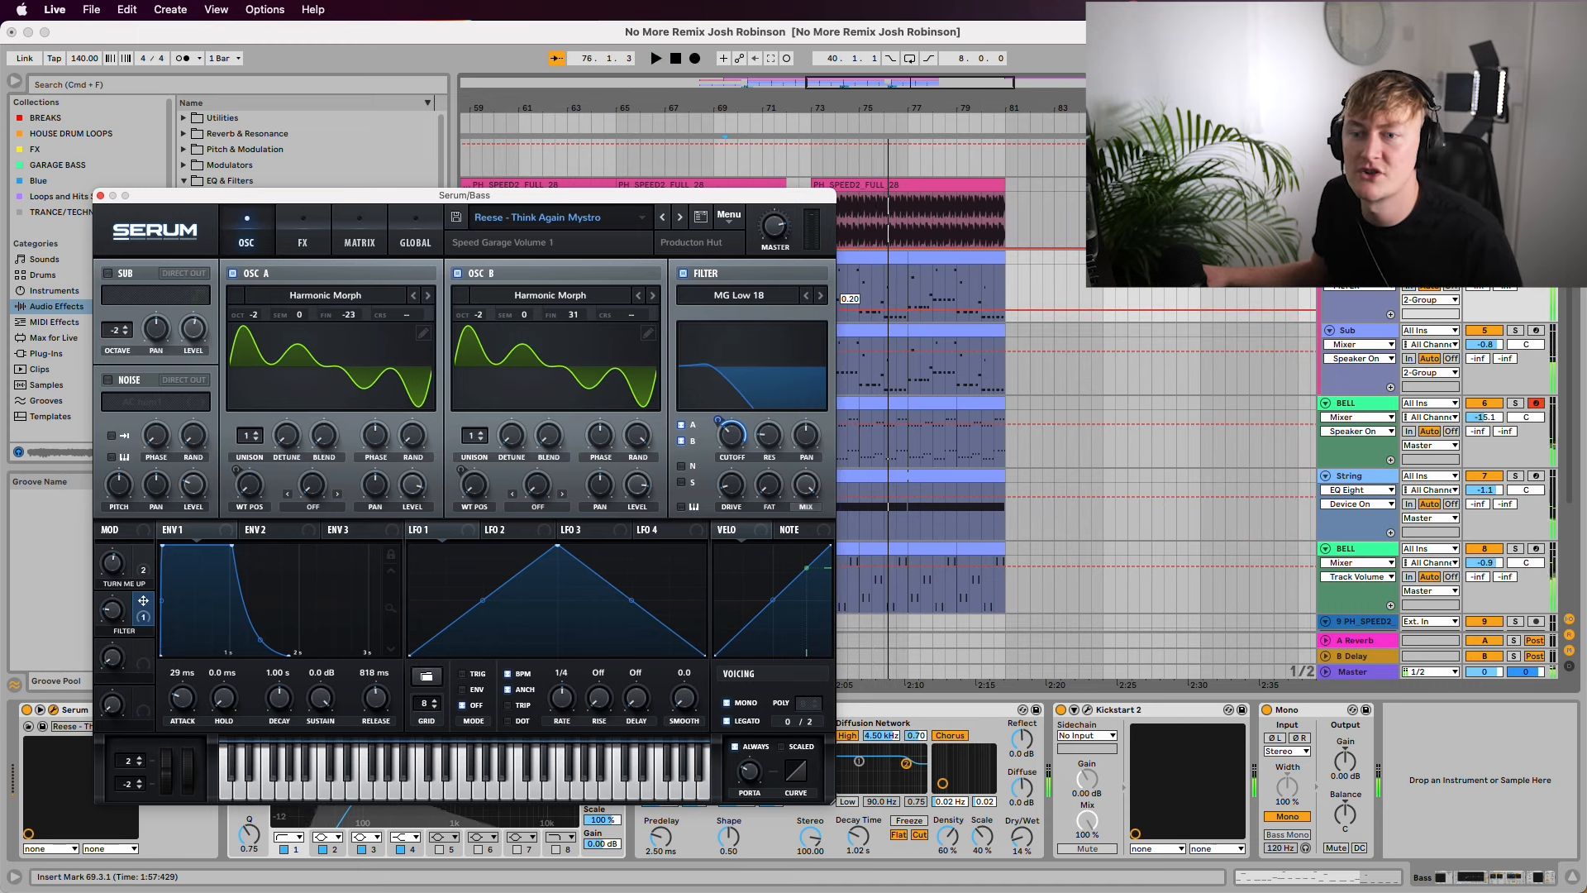
Step: Close the Bass track's Serum window and open Kickstart 2 from its device chain
left_click(908, 311)
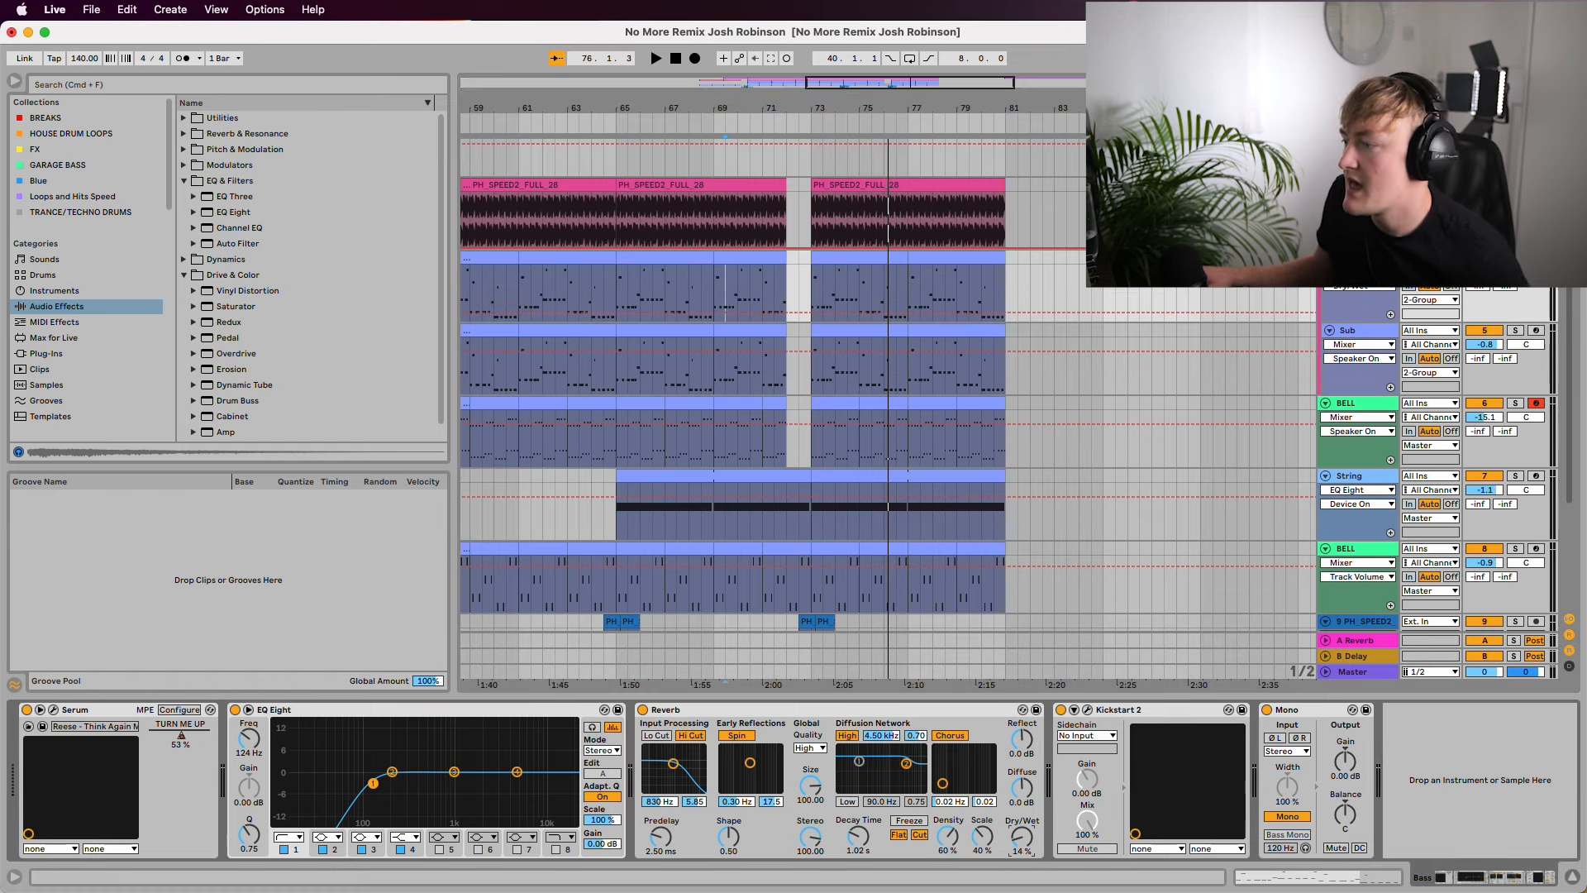
left_click(1088, 710)
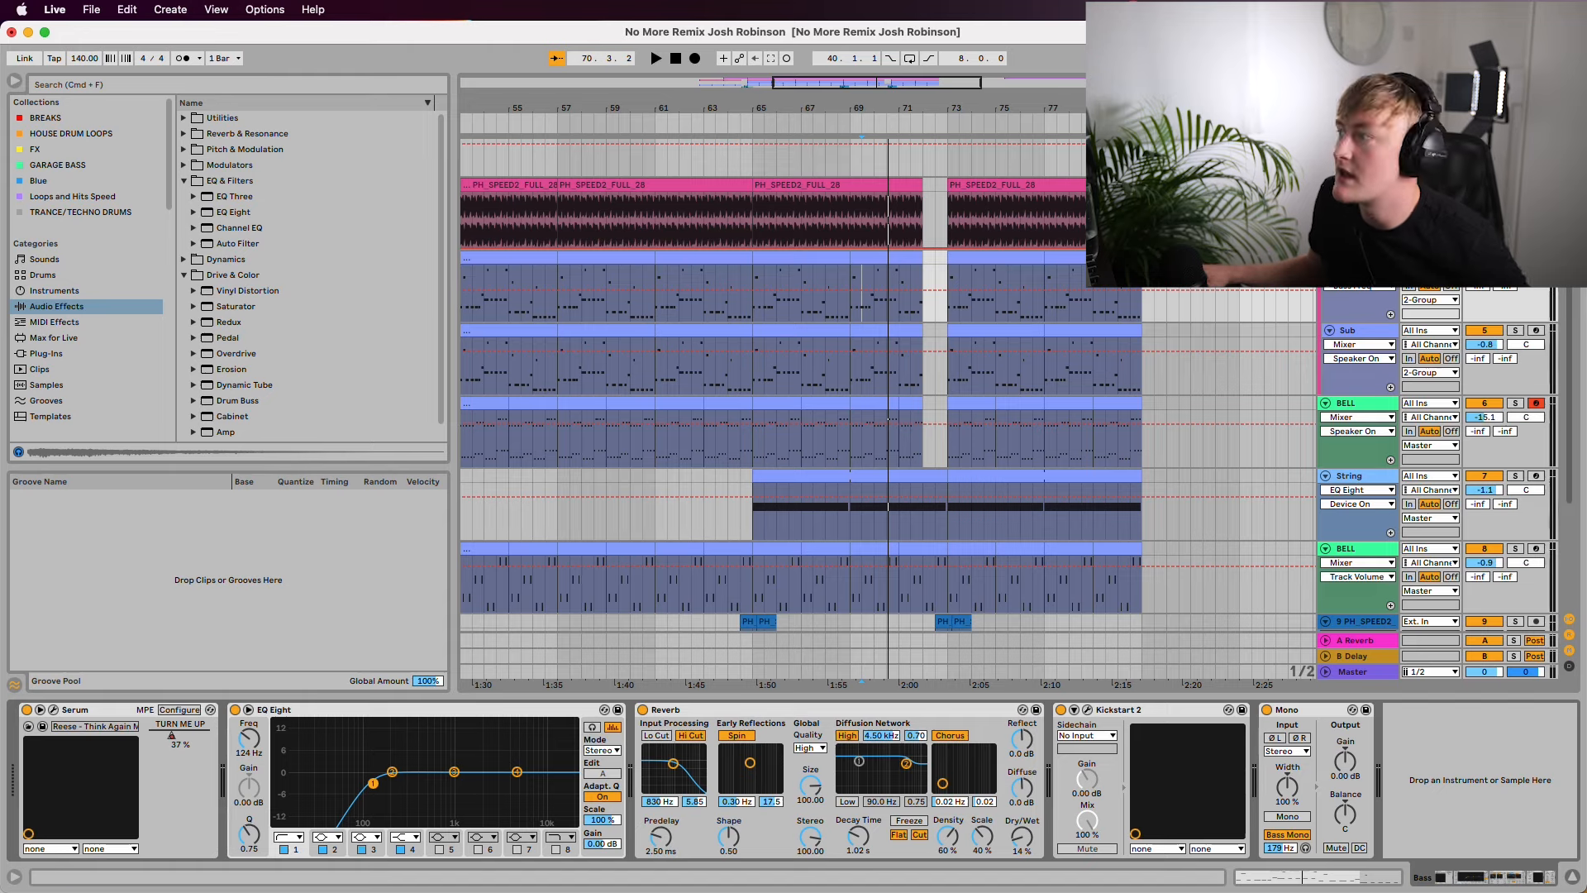
Step: Solo the Sub track and audition it from 62.1.1
left_click(1359, 331)
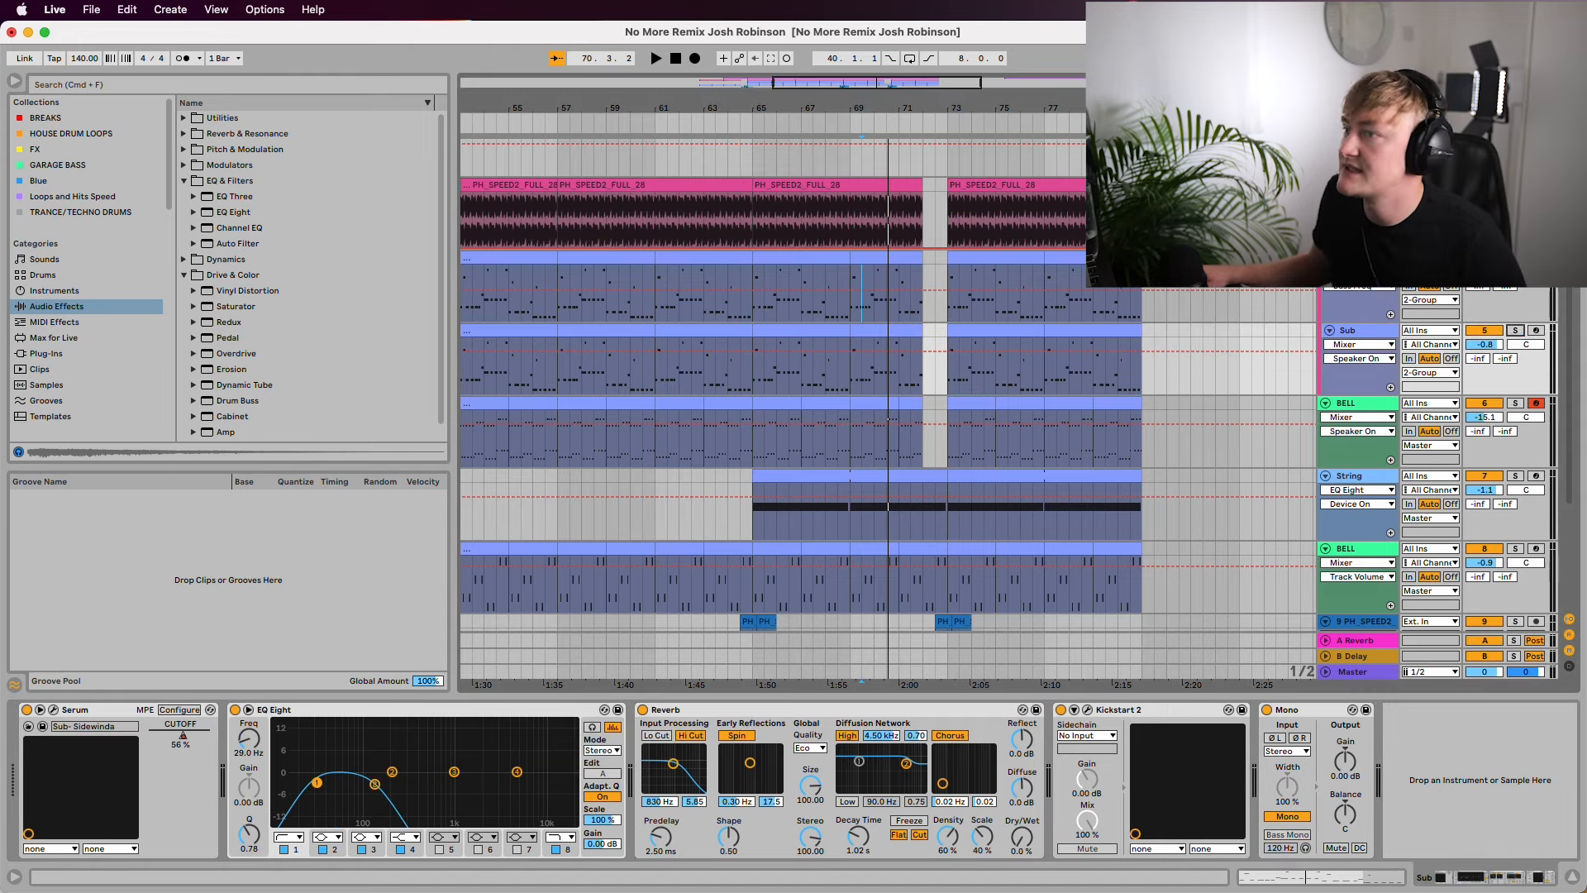
left_click(676, 345)
key("s")
key("space")
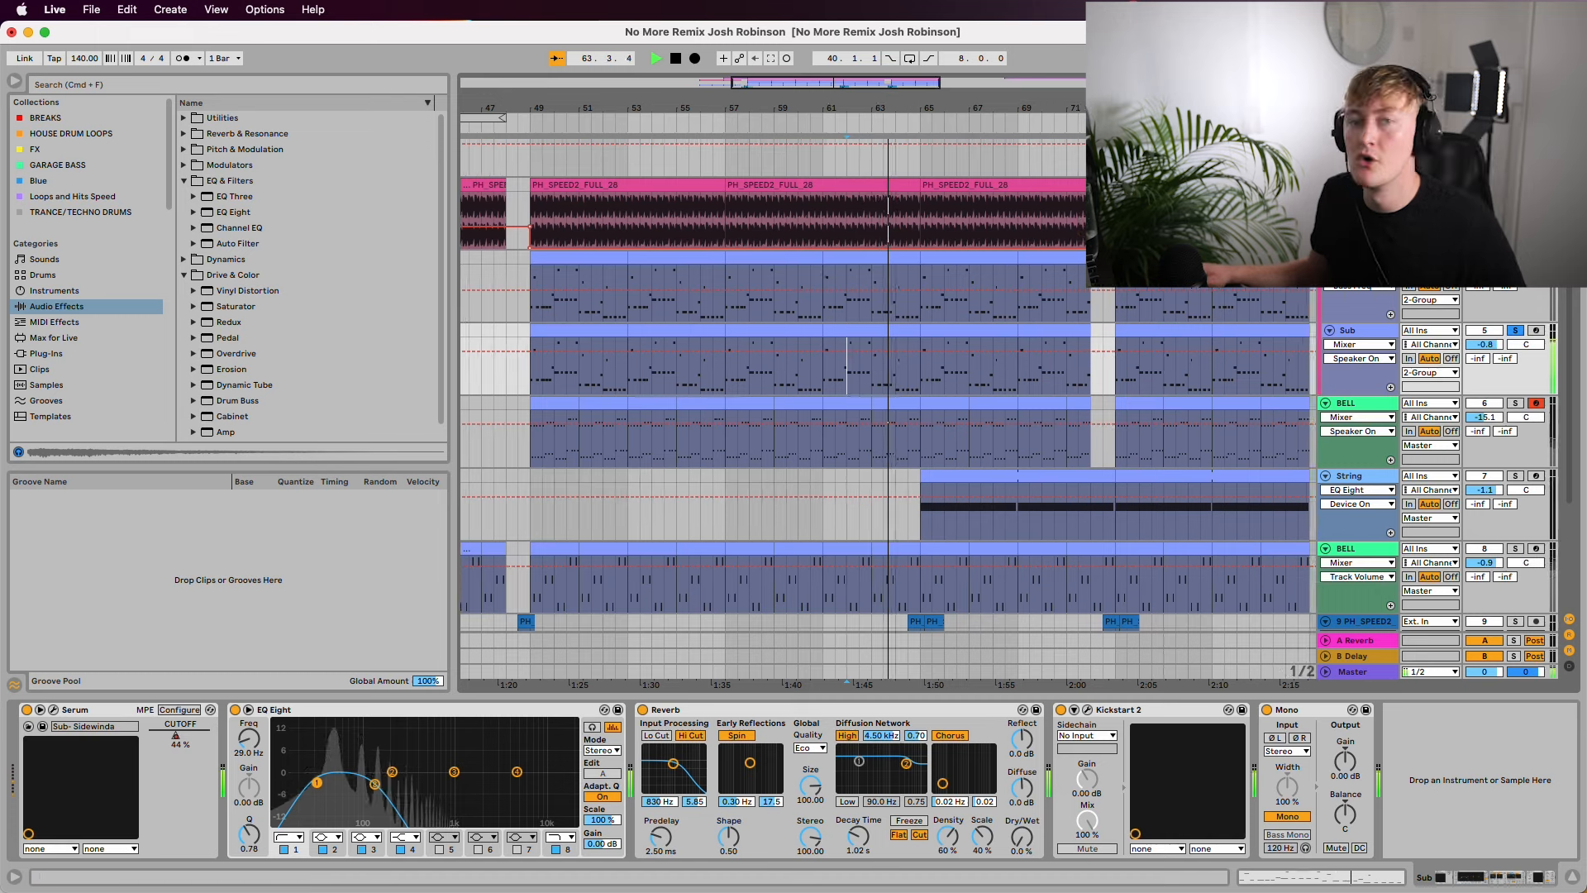
key("space")
Step: Inspect the Sub track's Serum patch, close it, and select the second band of its EQ Eight
left_click(53, 710)
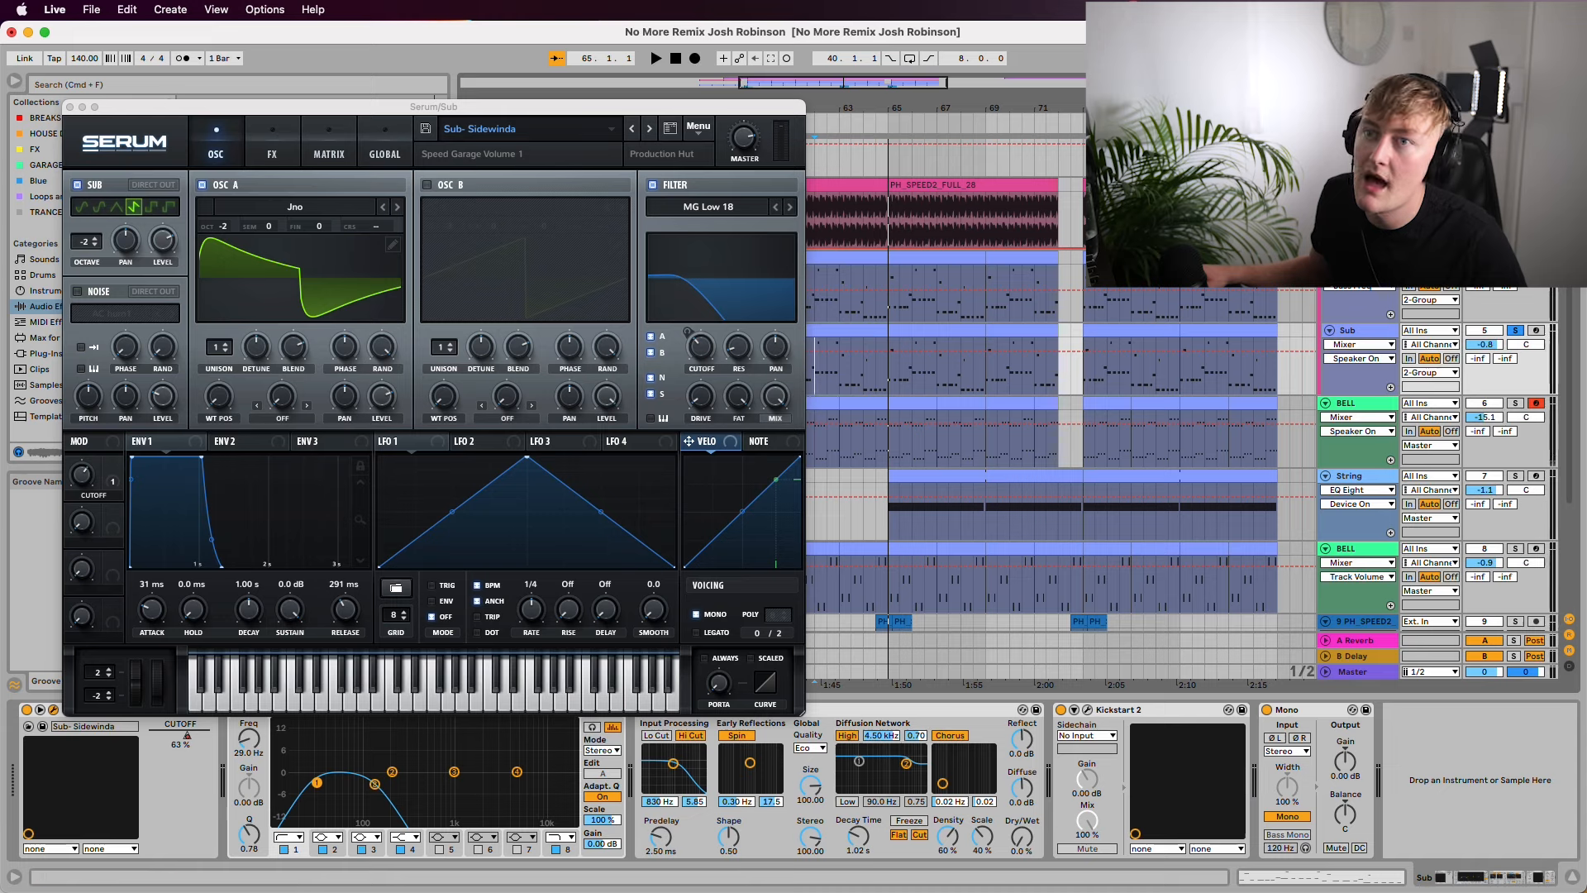
left_click(69, 107)
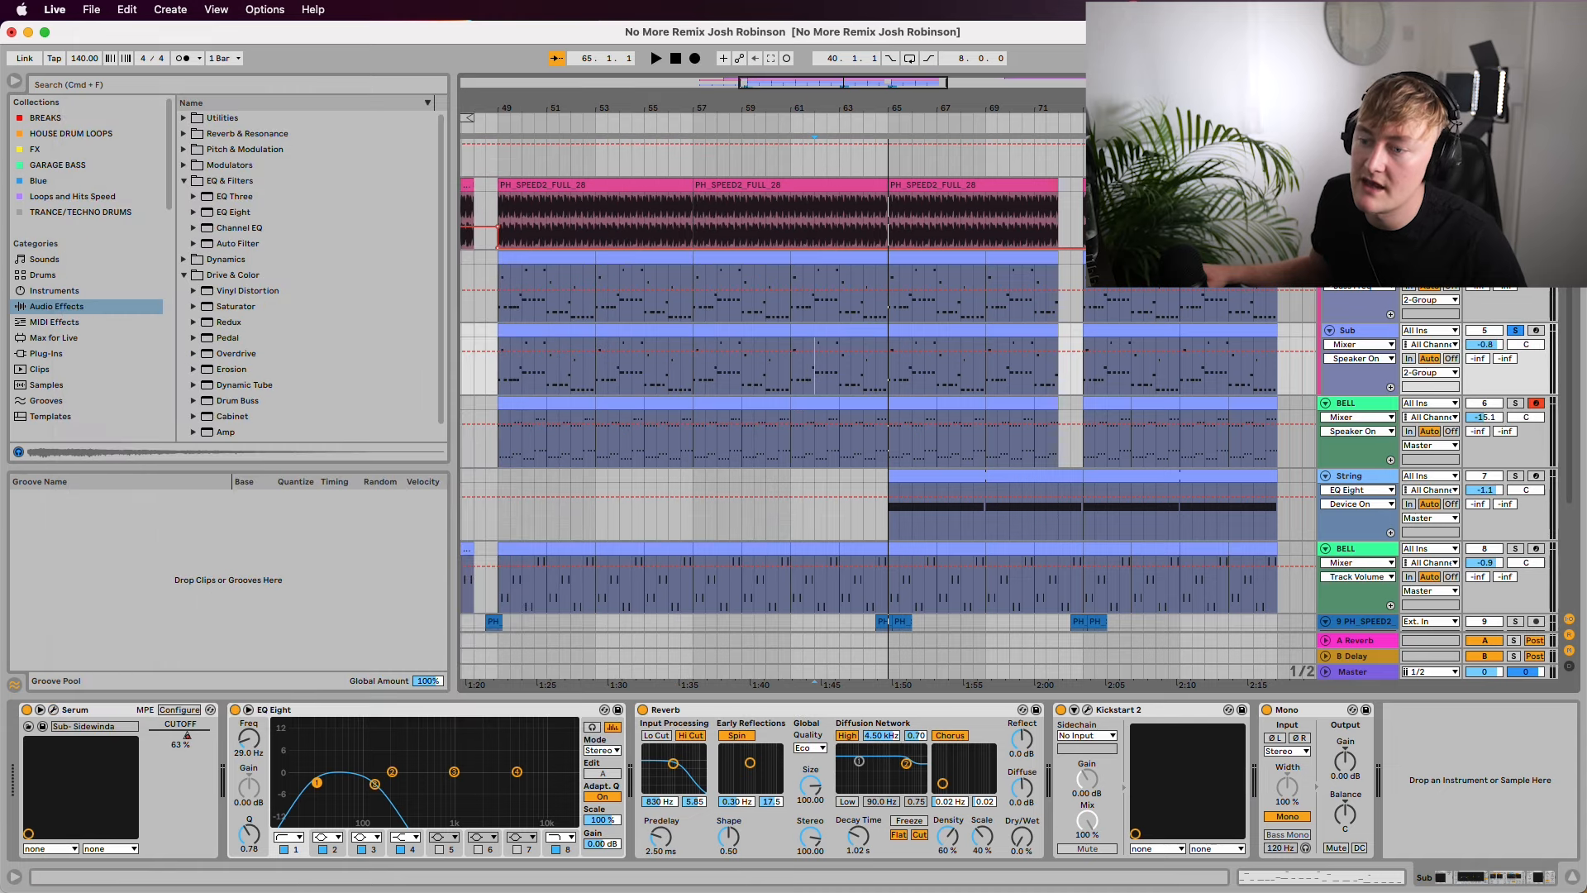
left_click(375, 784)
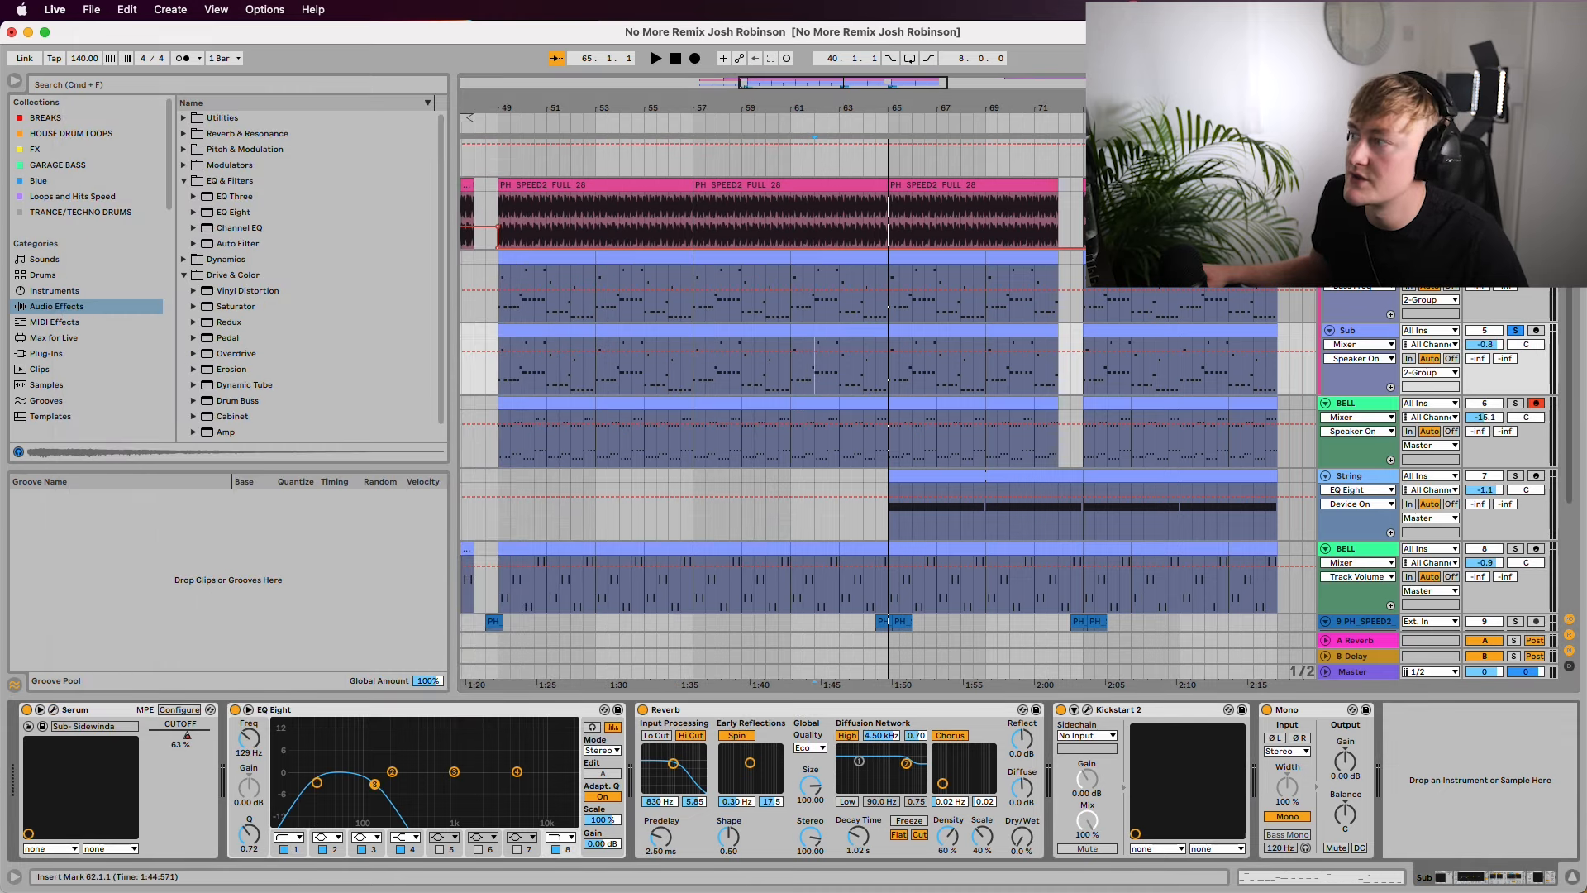
Step: Show the Oversampling option of the Bass track's EQ Eight without changing it
left_click(1356, 258)
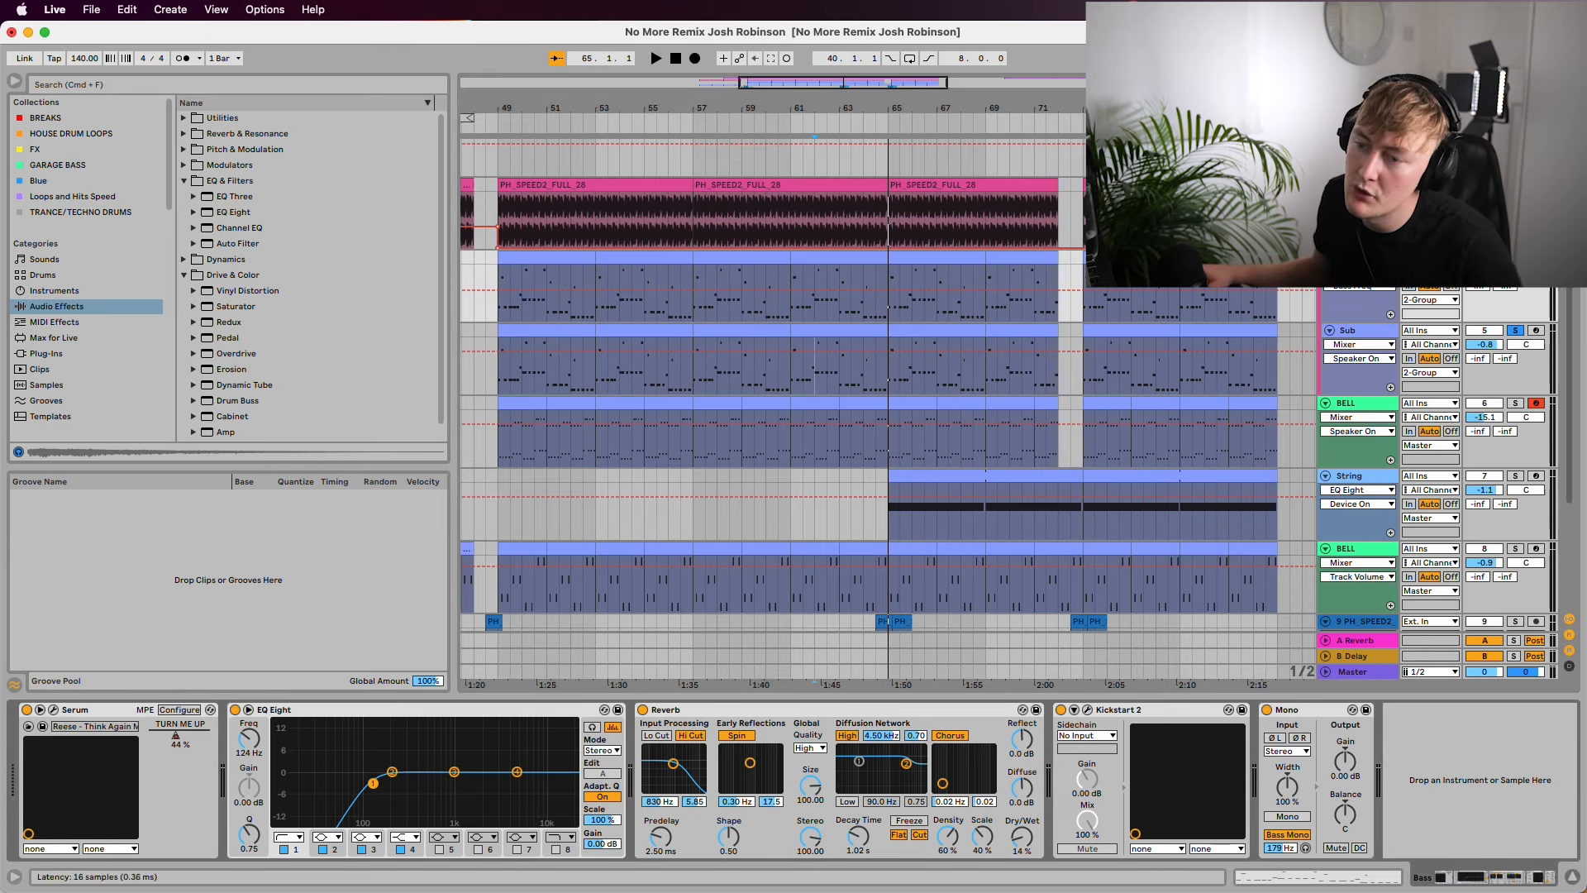
right_click(295, 709)
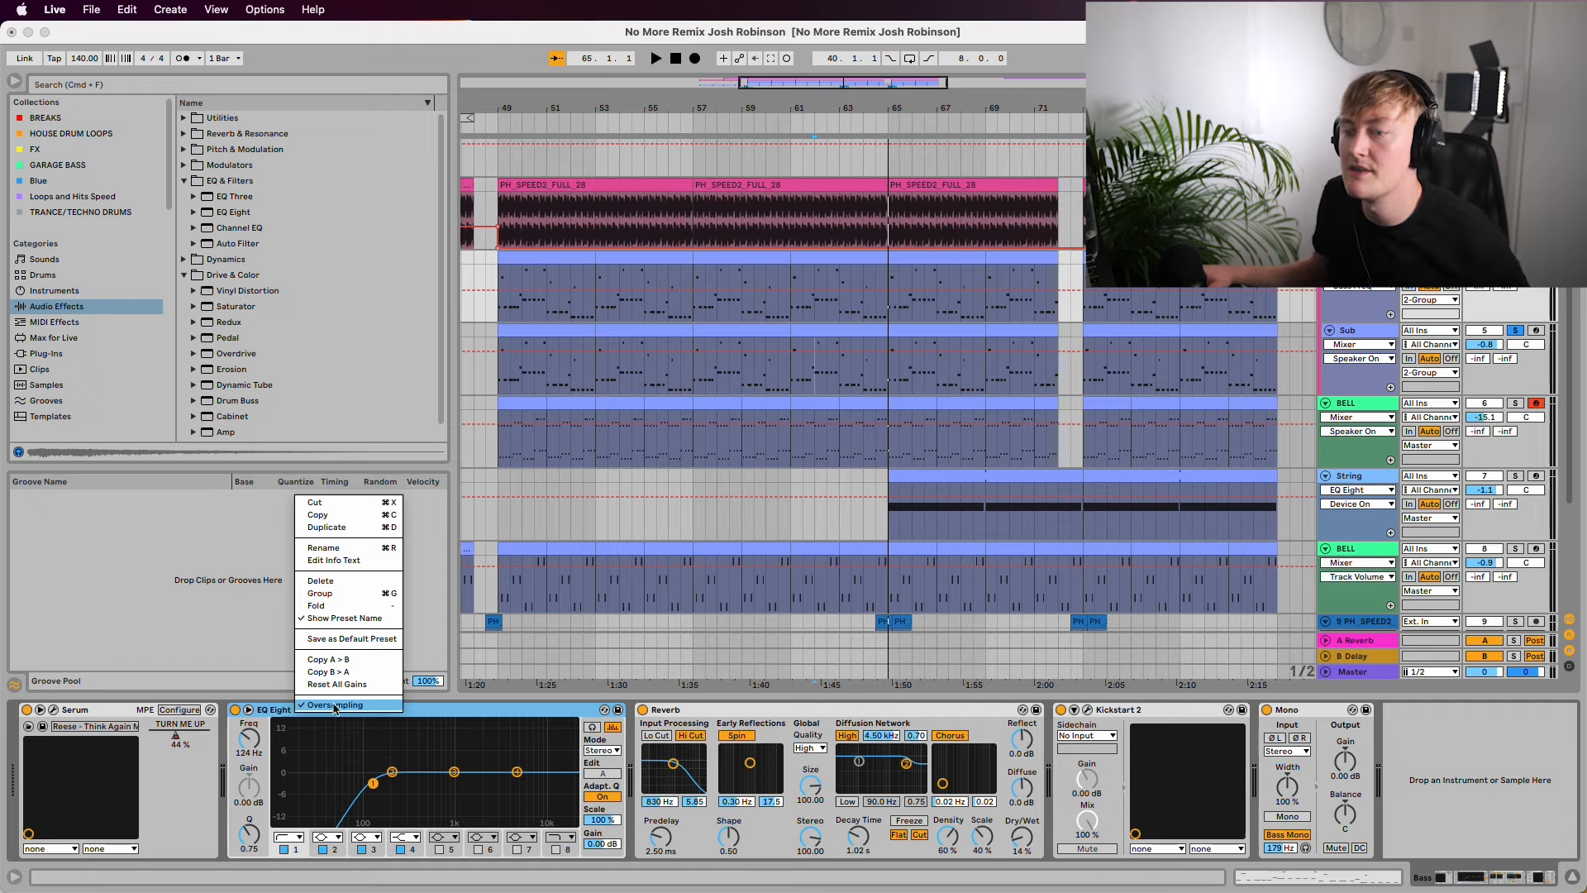
left_click(478, 716)
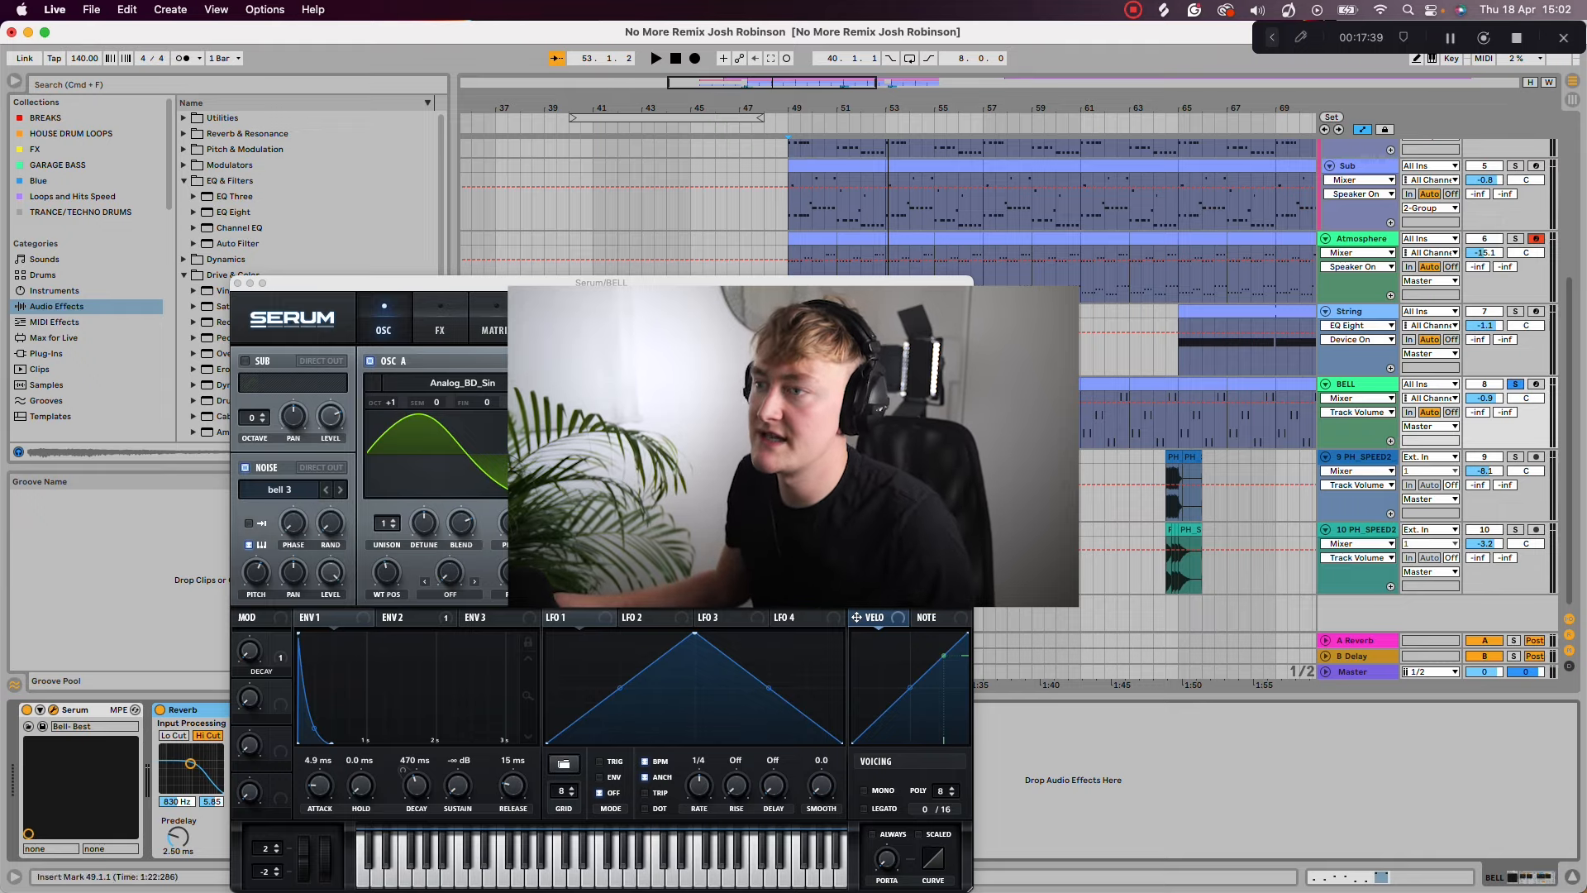
Step: Close the BELL track's Serum window and open the BELL clip at bar 49 to examine its notes
left_click(702, 309)
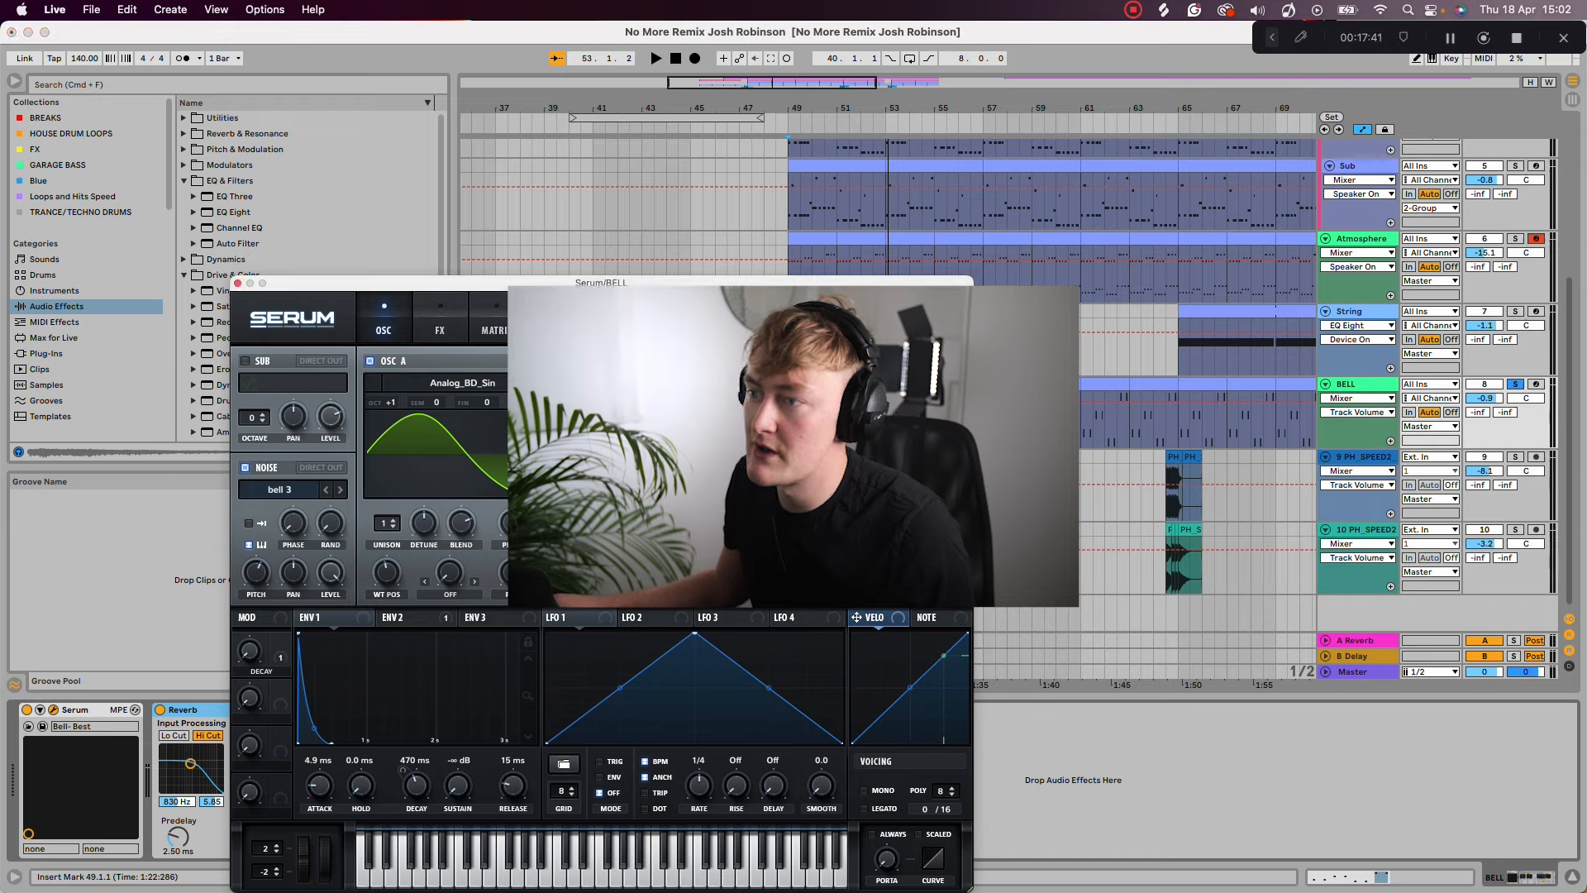
key("Escape")
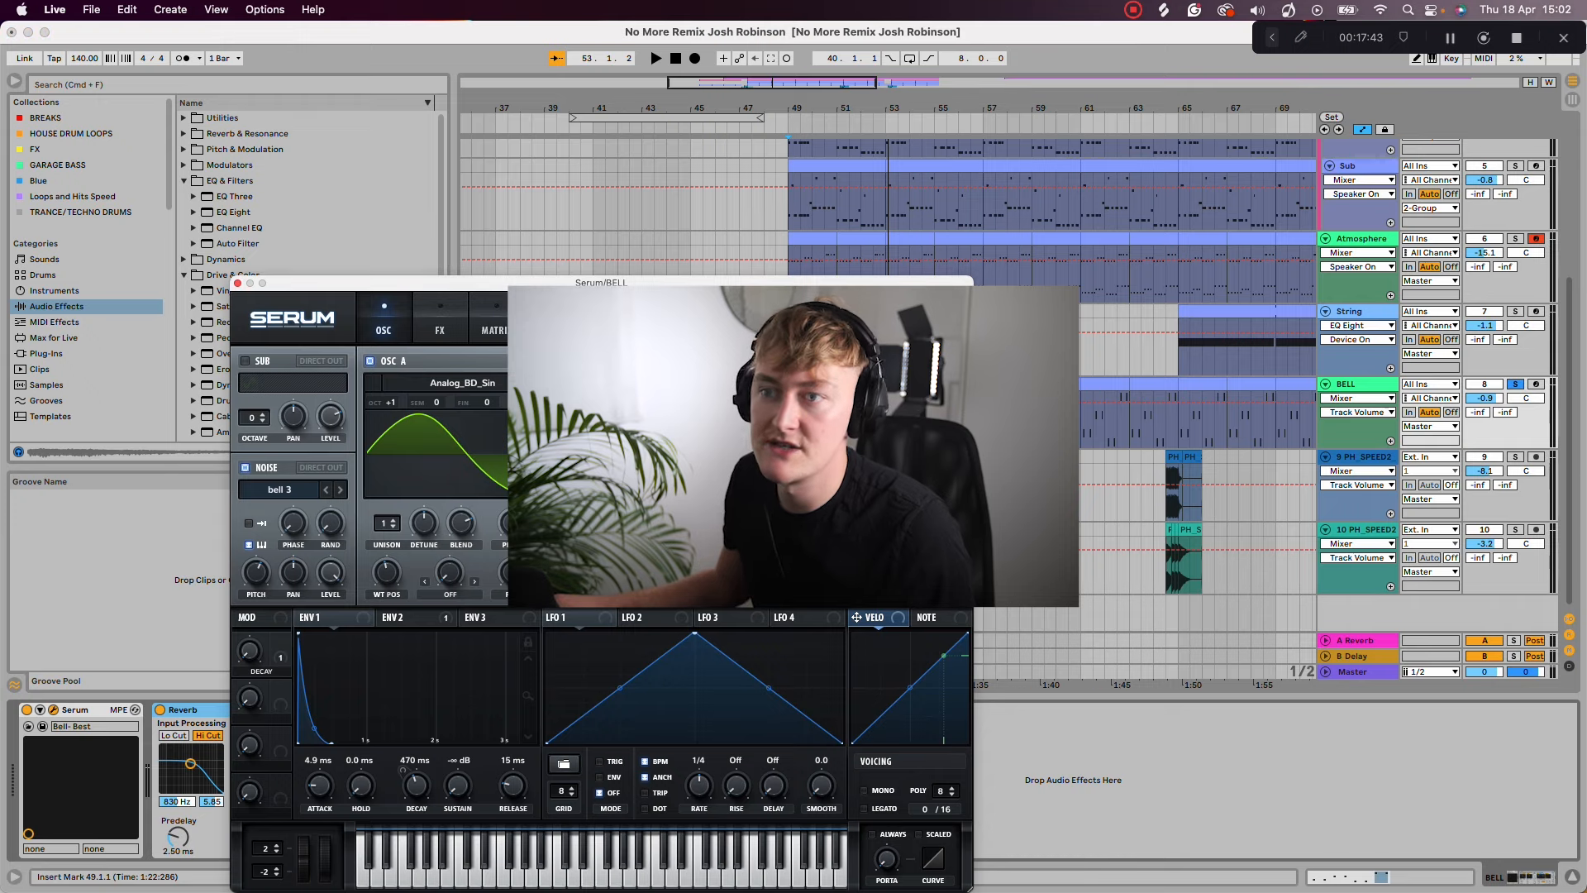
left_click(237, 283)
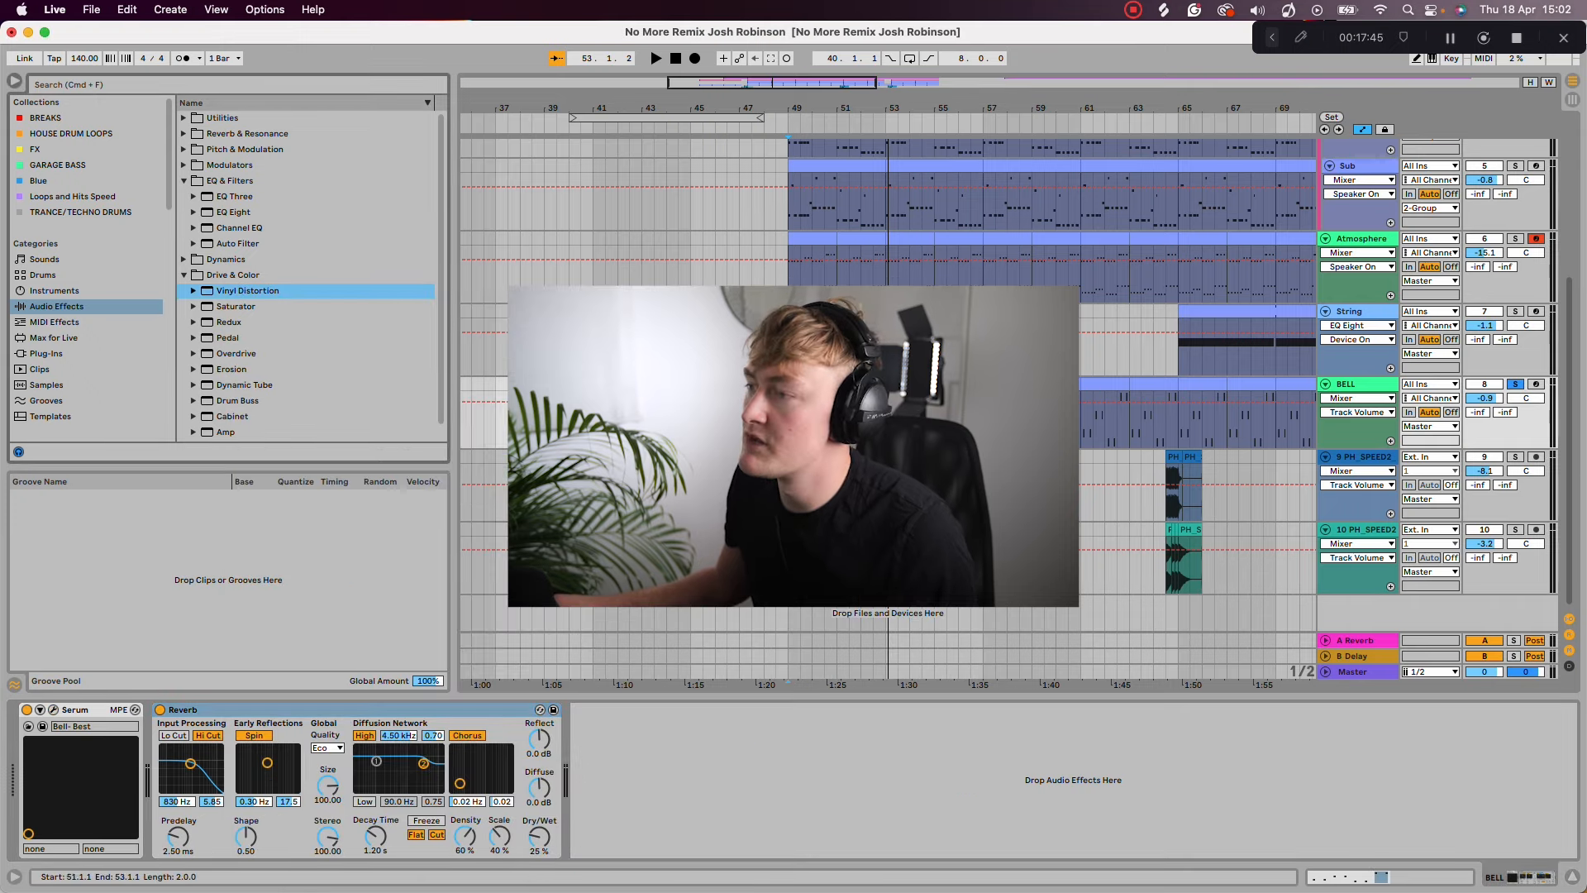
double_click(811, 384)
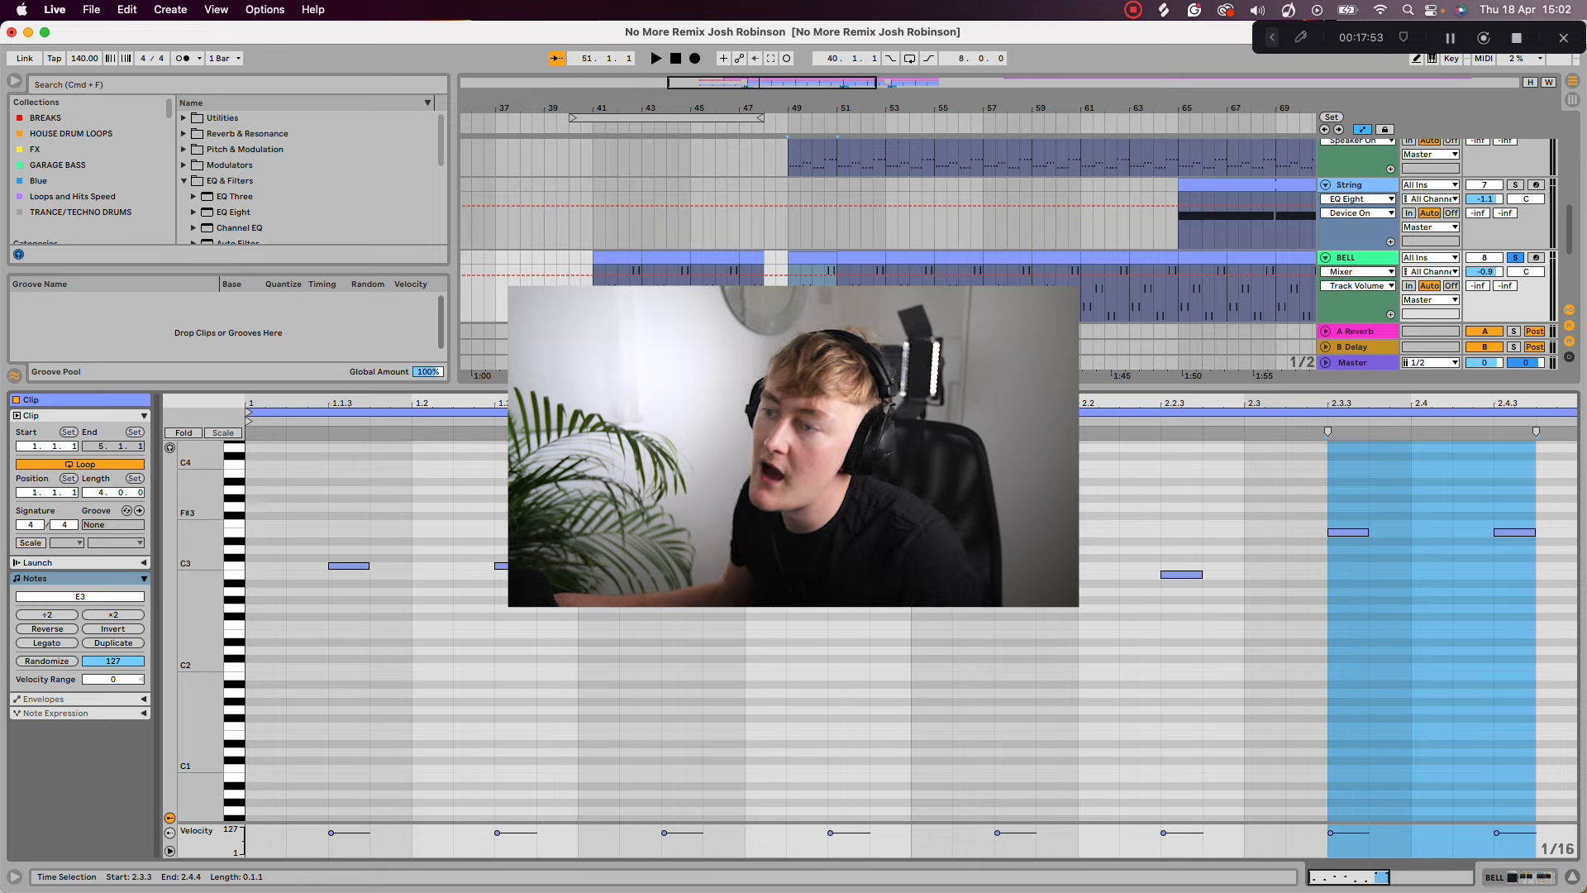
left_click(370, 519)
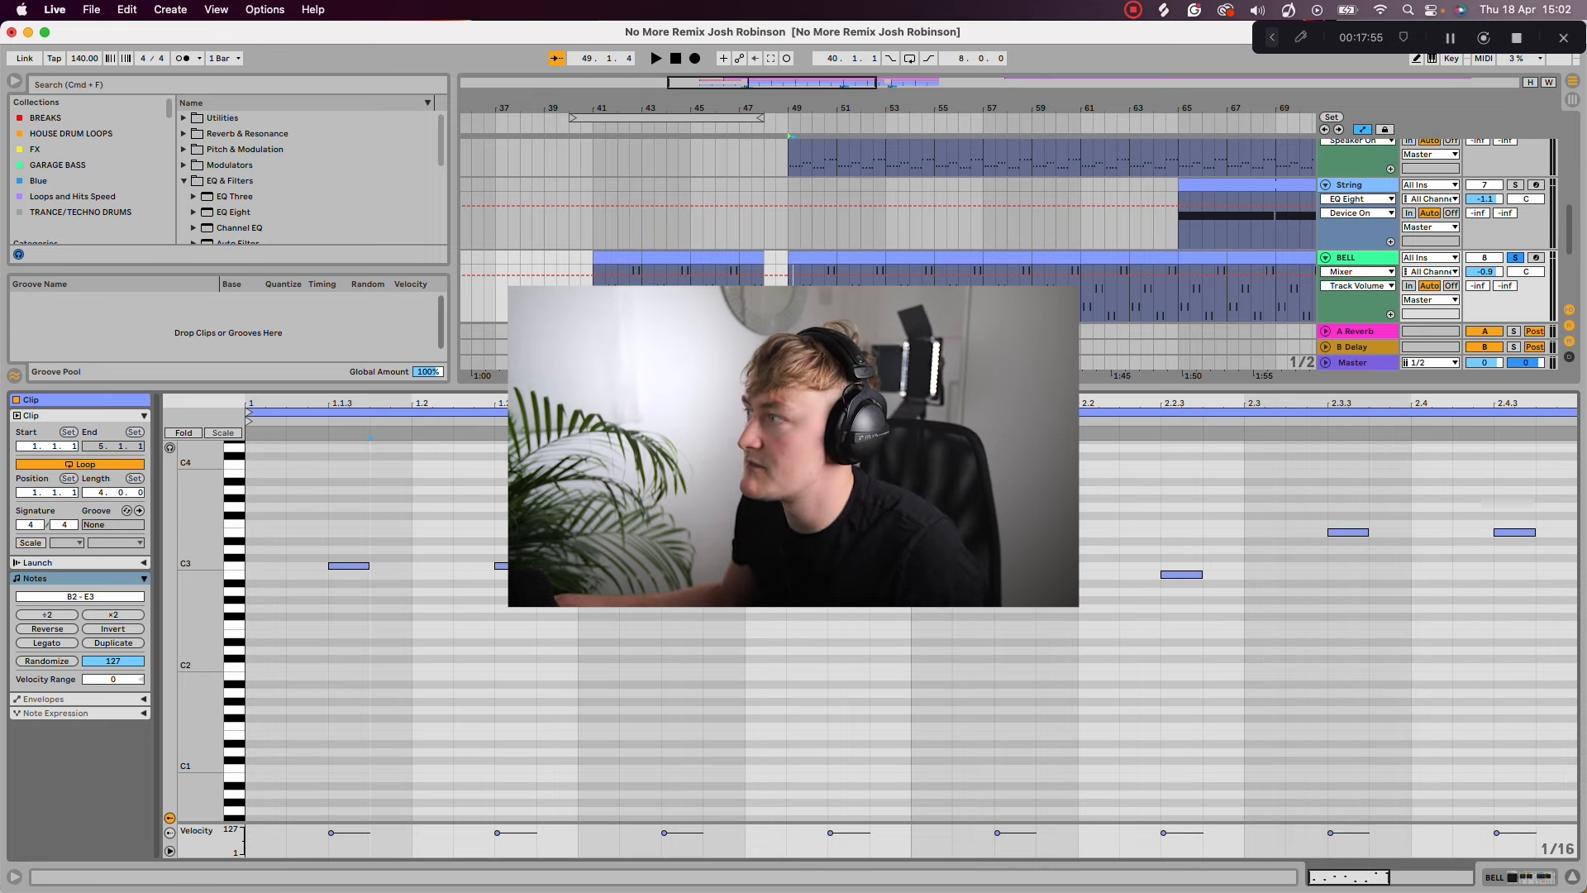
Step: Unsolo the BELL track and play the drop from bar 49 with BELL muted, and switch the track back on
left_click(1515, 258)
left_click(1484, 258)
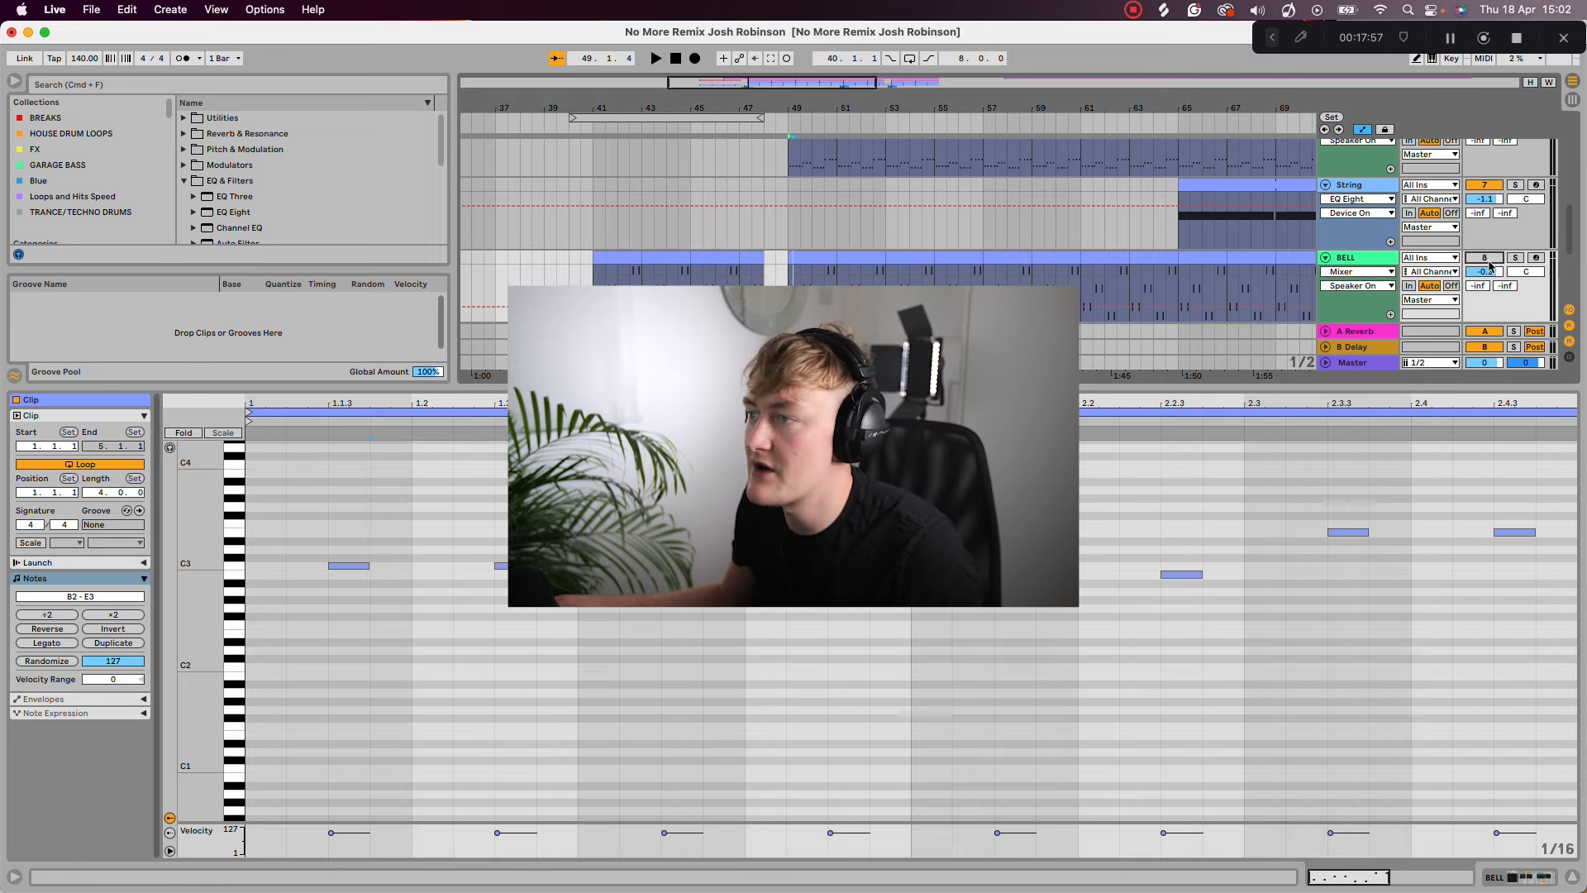
key("space")
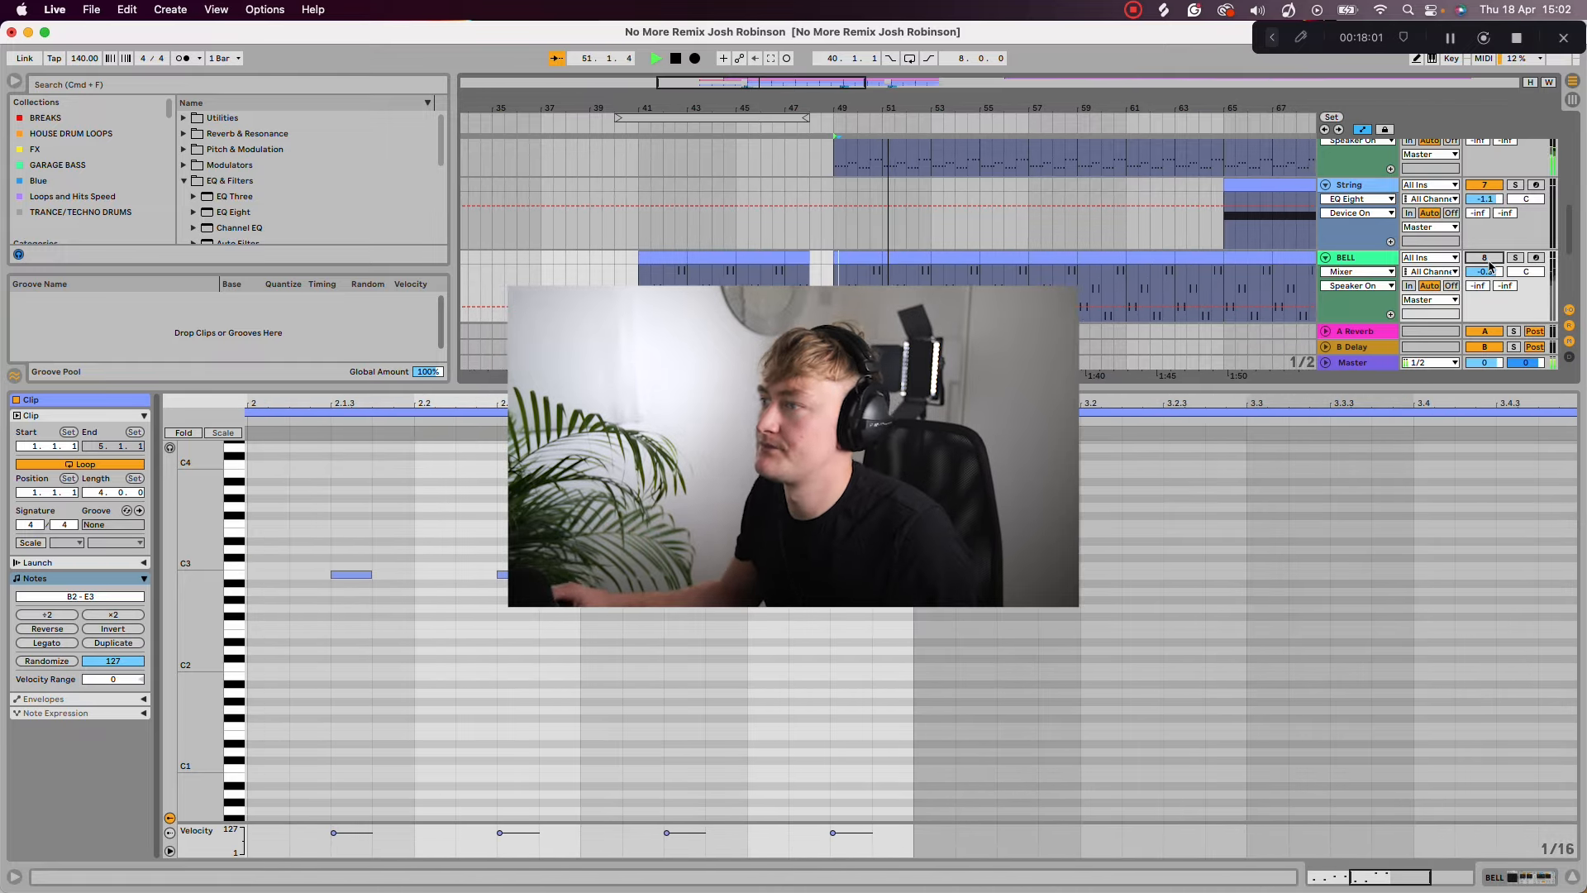
left_click_drag(1490, 266, 1491, 269)
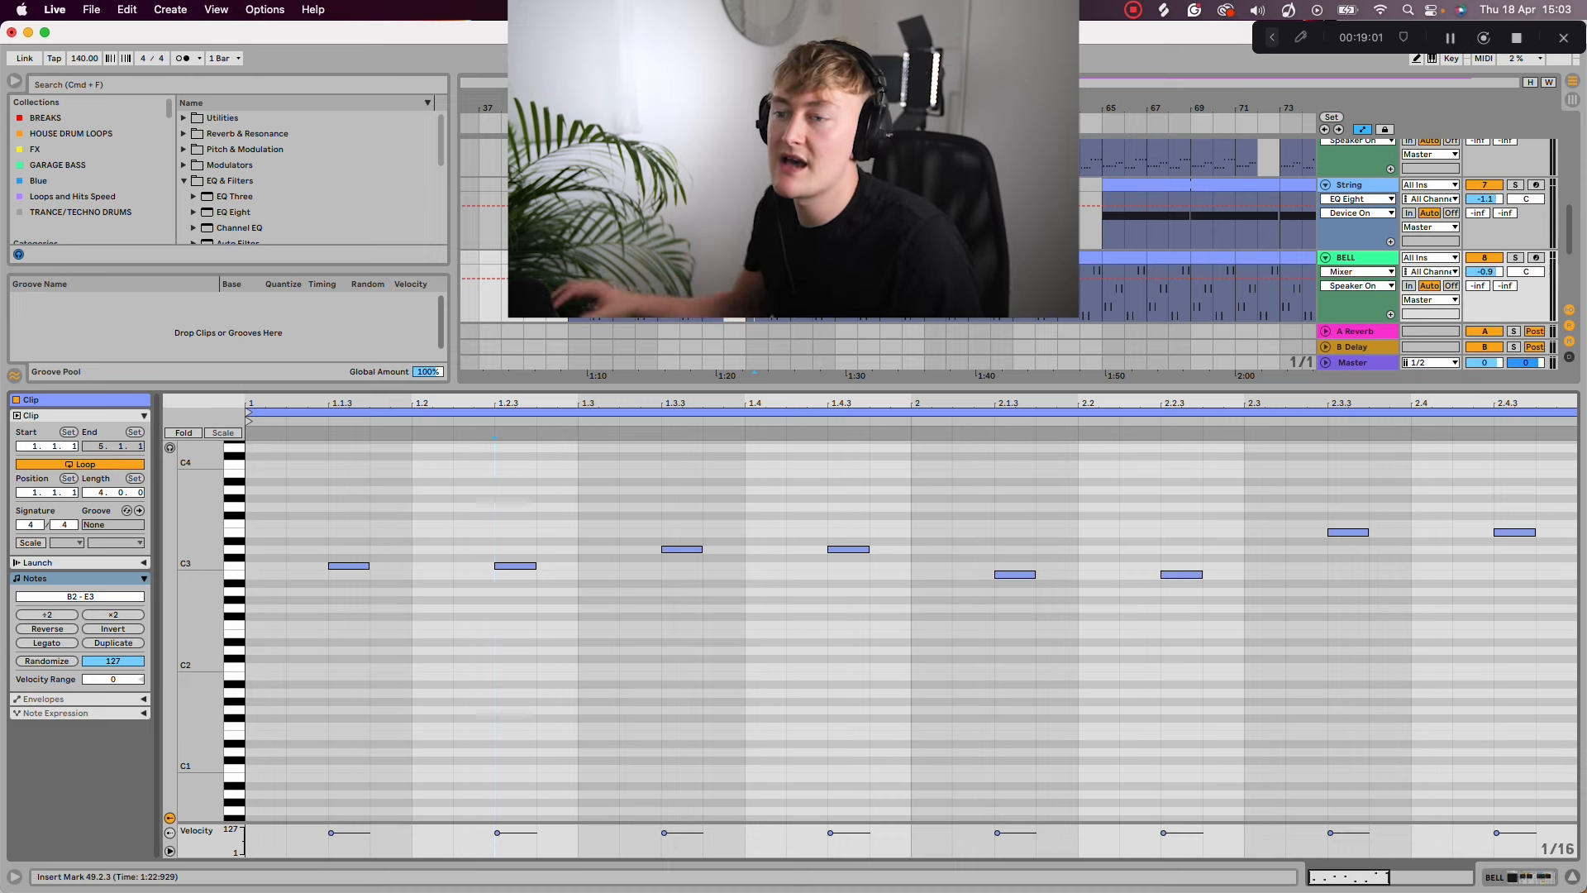
Step: Try three higher notes between G3 and B3 around beats 1.2 to 1.4 in the BELL clip, and delete them
double_click(426, 506)
double_click(680, 481)
double_click(805, 473)
left_click_drag(372, 446, 863, 516)
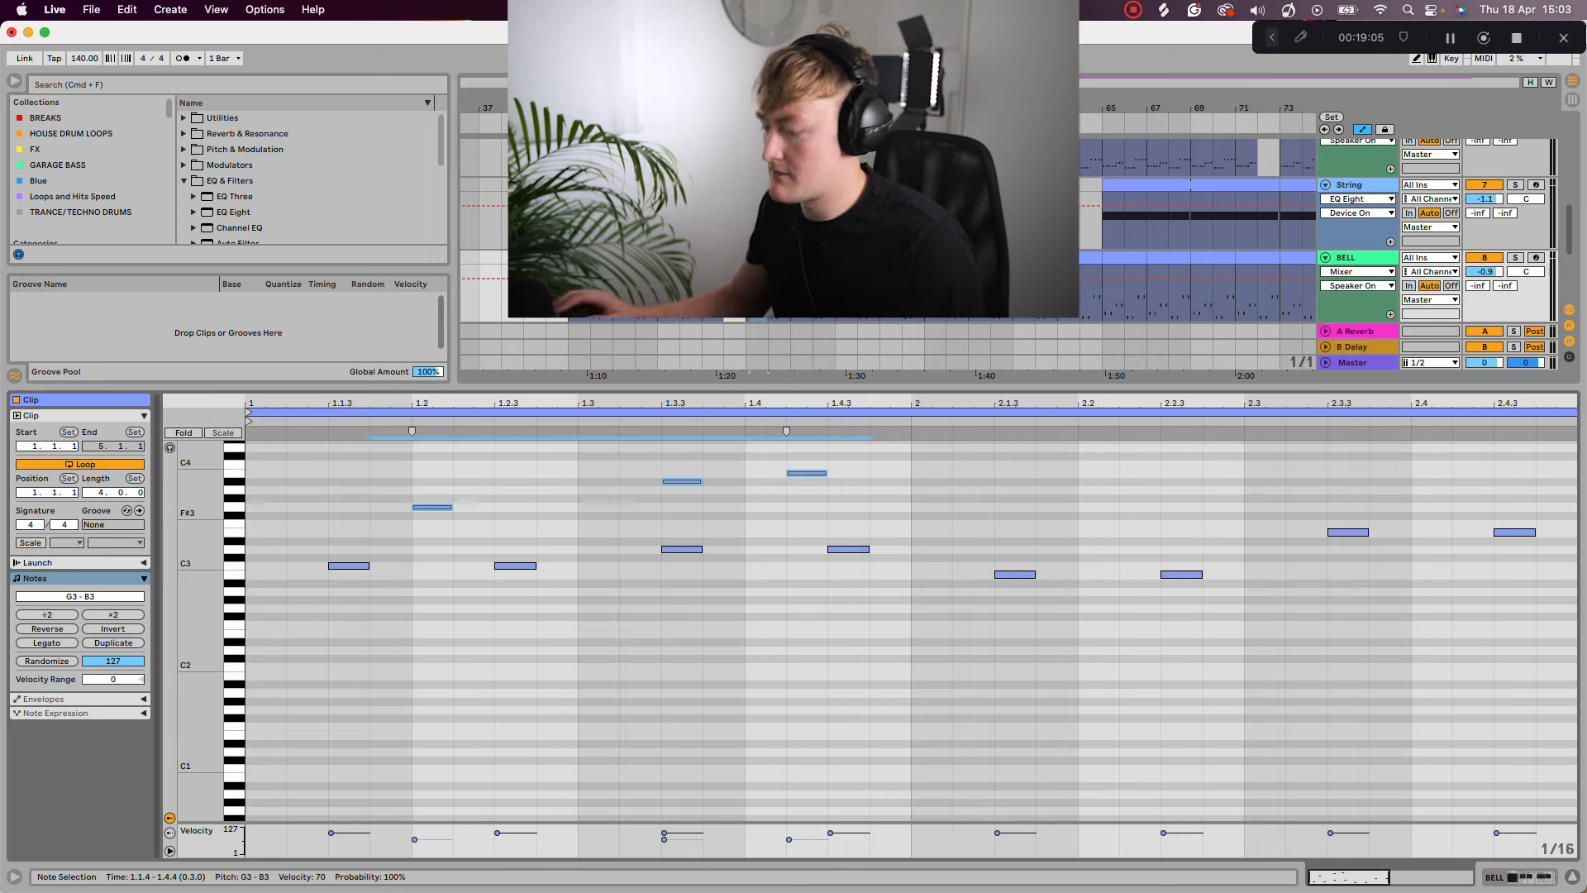
key("Delete")
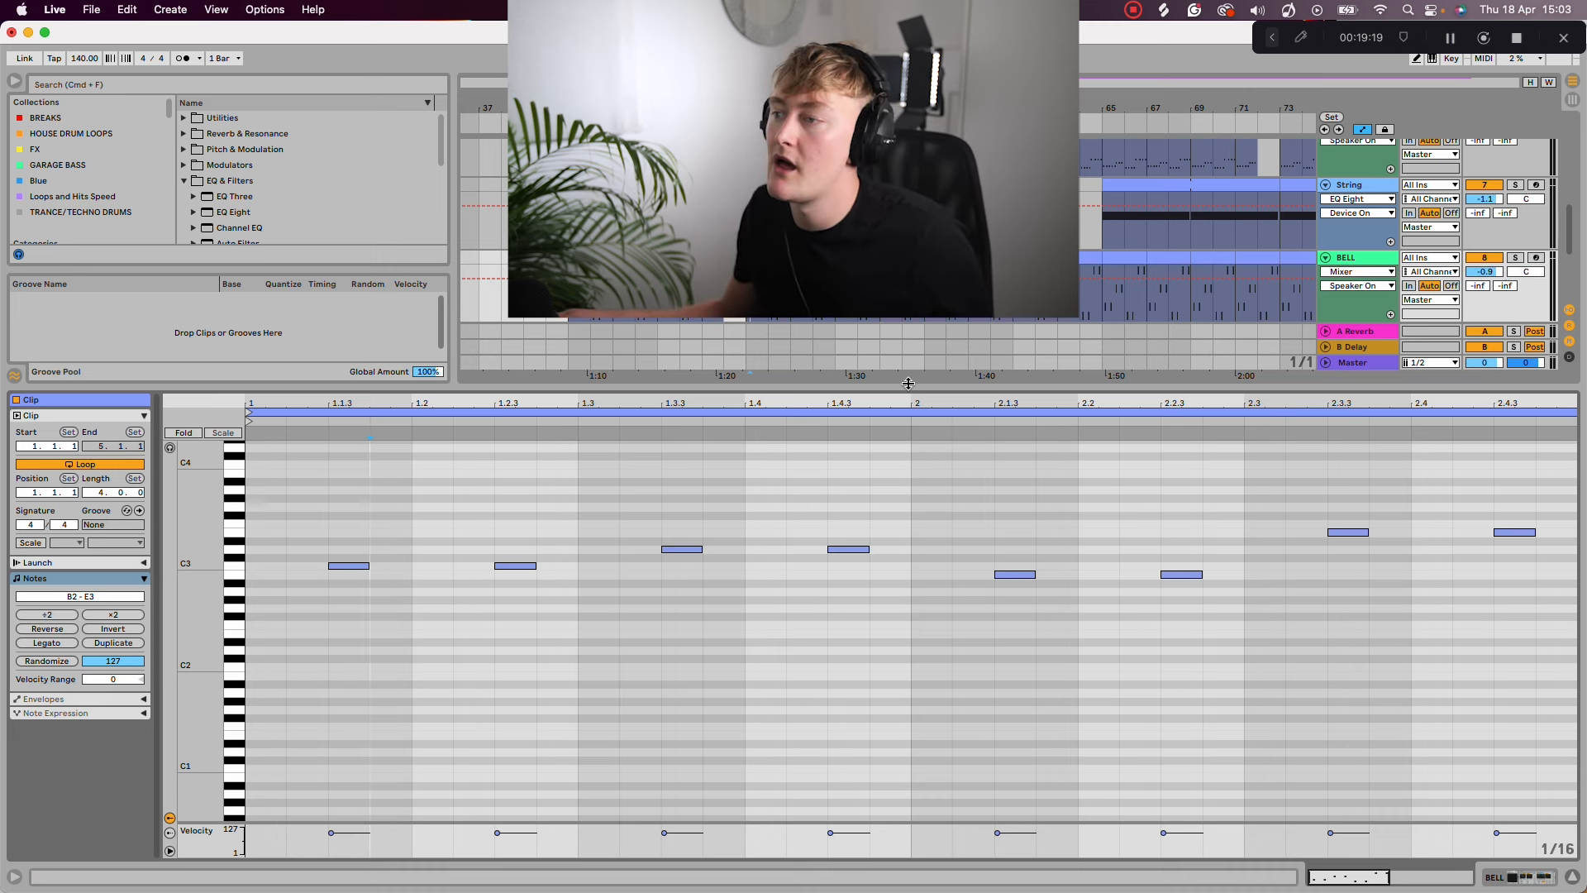
left_click_drag(654, 502, 878, 565)
left_click(709, 513)
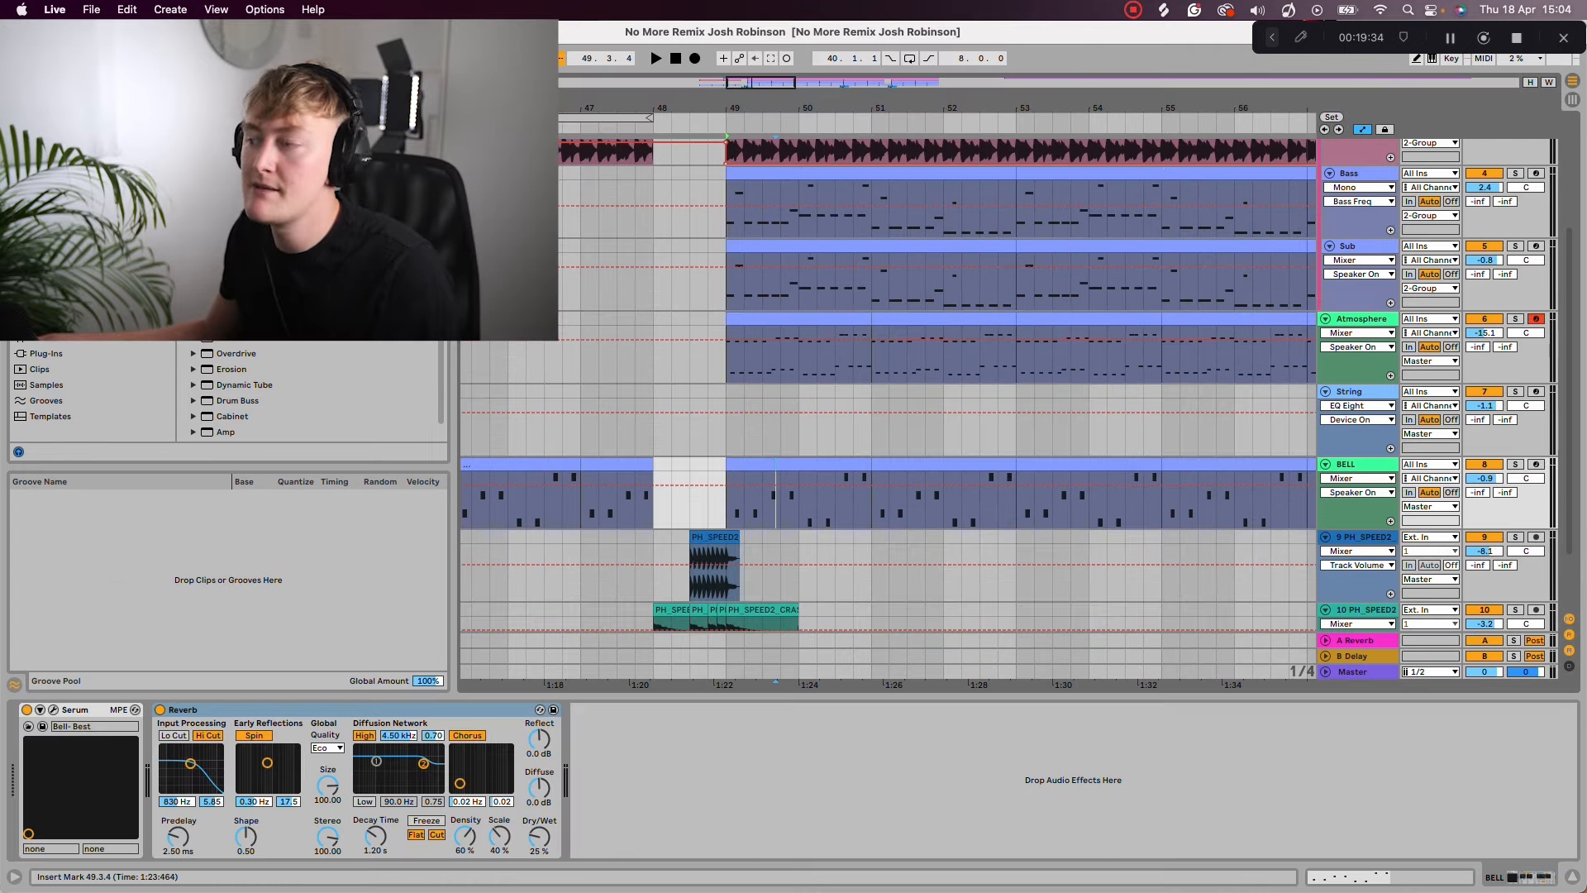
Step: Solo the Atmosphere track and audition it from bar 49, trying its volume at -6.3 dB before returning it to -15.1 dB
left_click(1515, 319)
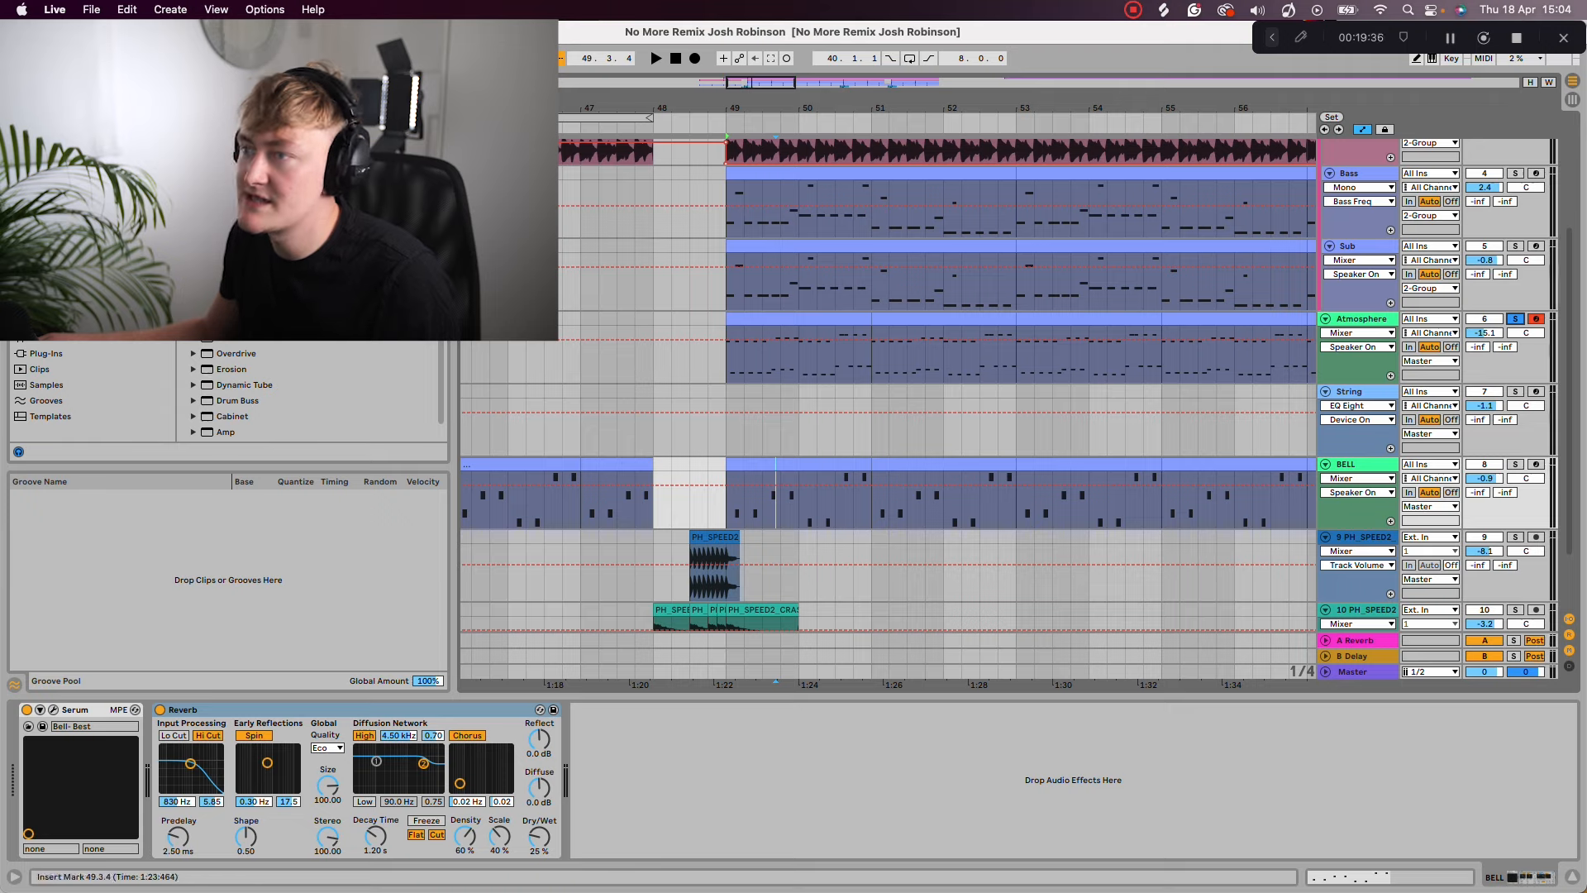
left_click(727, 359)
key("space")
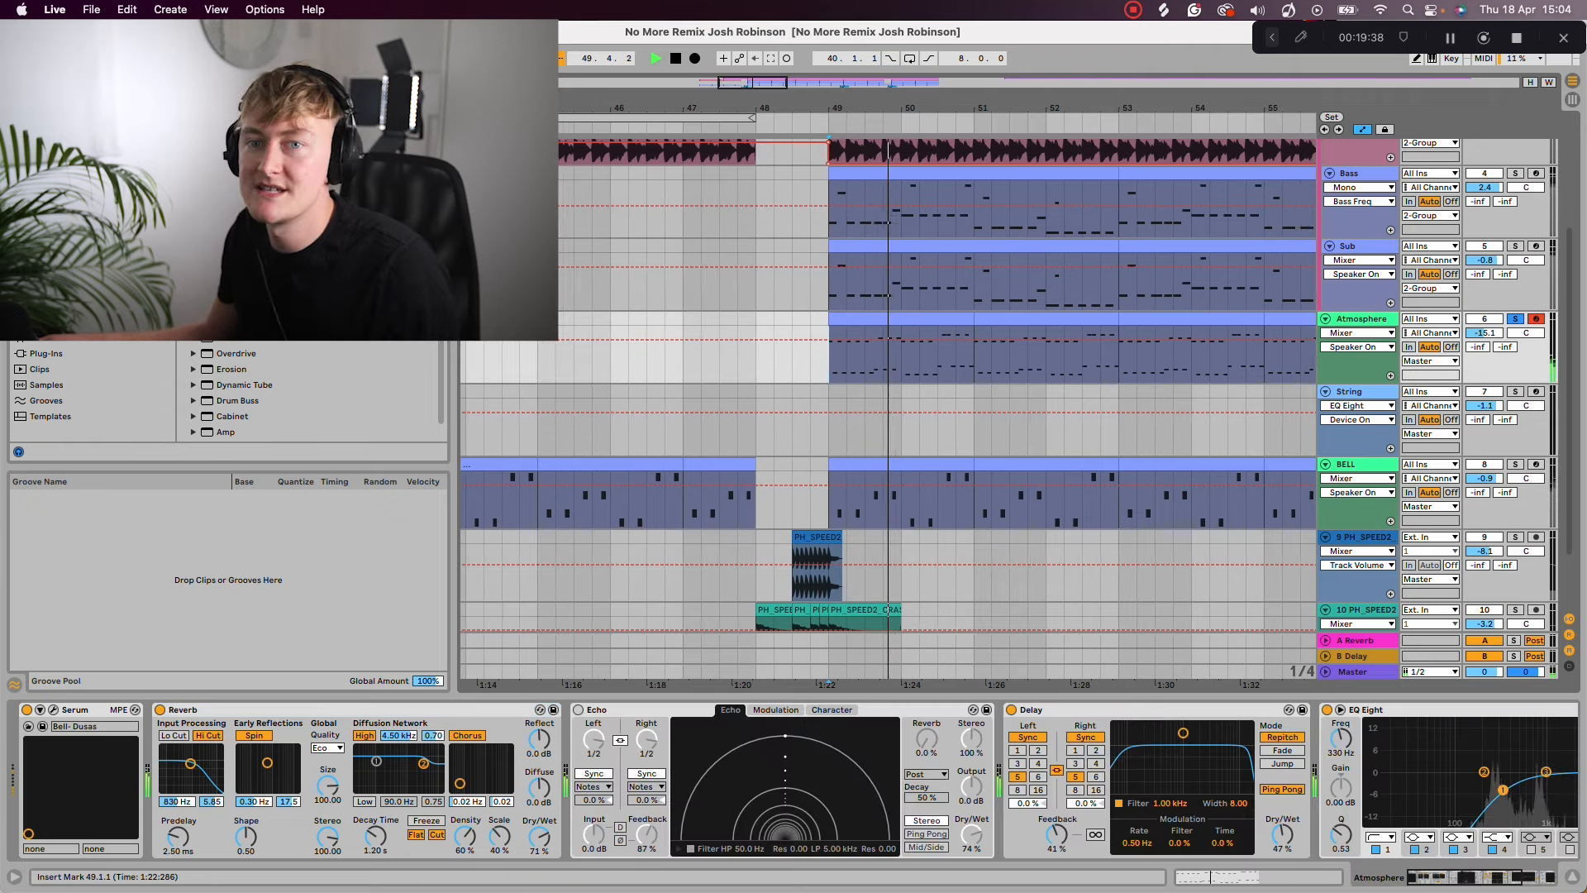
mouse_move(1485, 334)
left_mouse_down()
mouse_move(1484, 304)
mouse_move(1484, 346)
left_mouse_up()
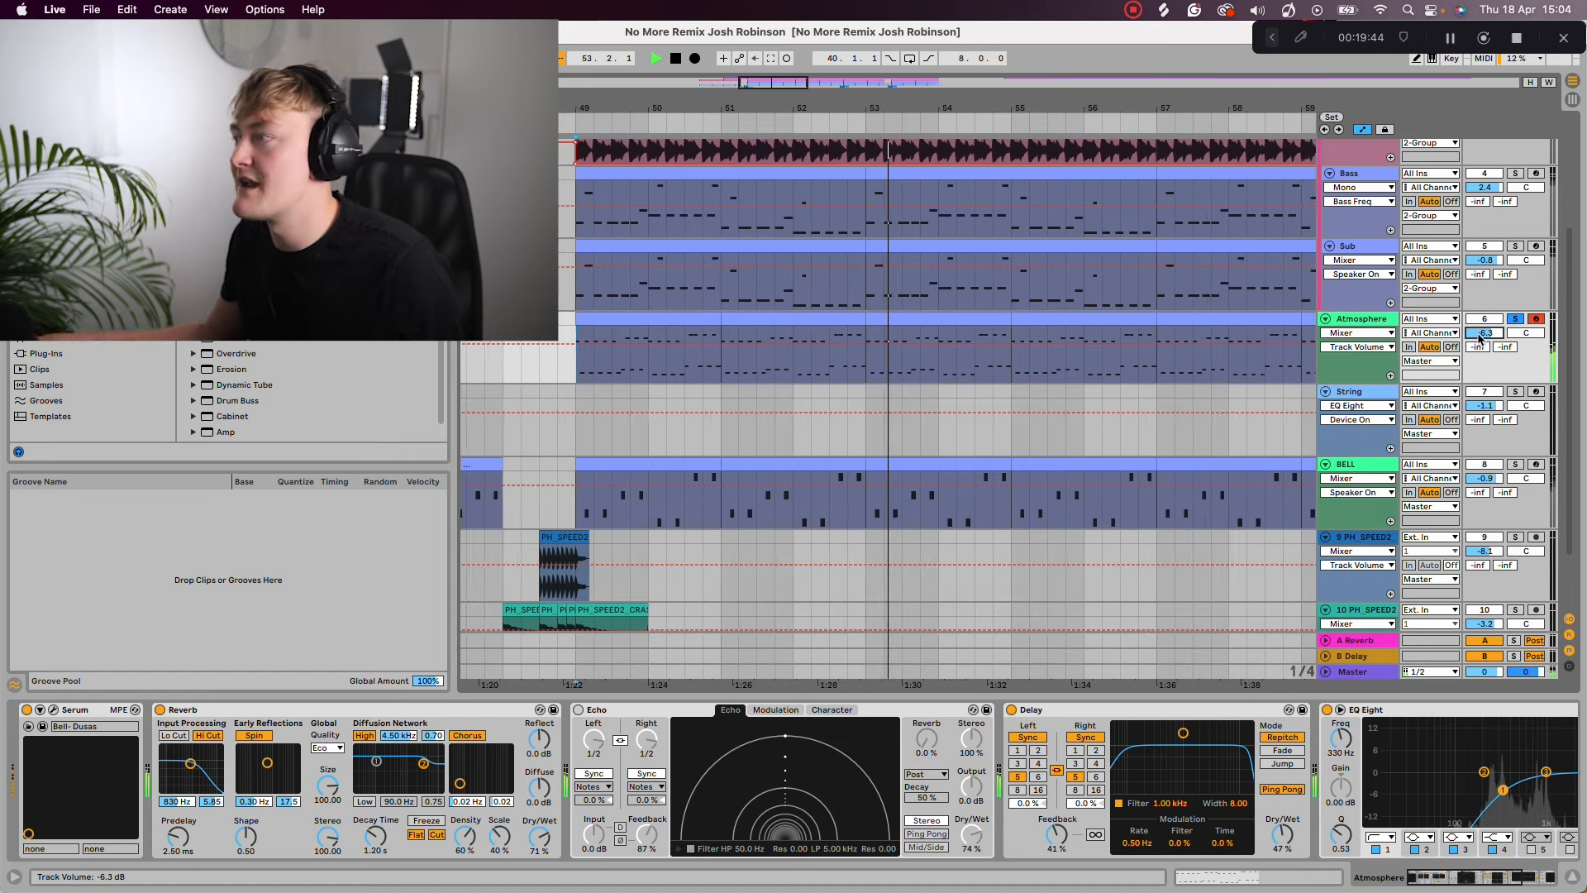
left_click_drag(1480, 337, 1480, 366)
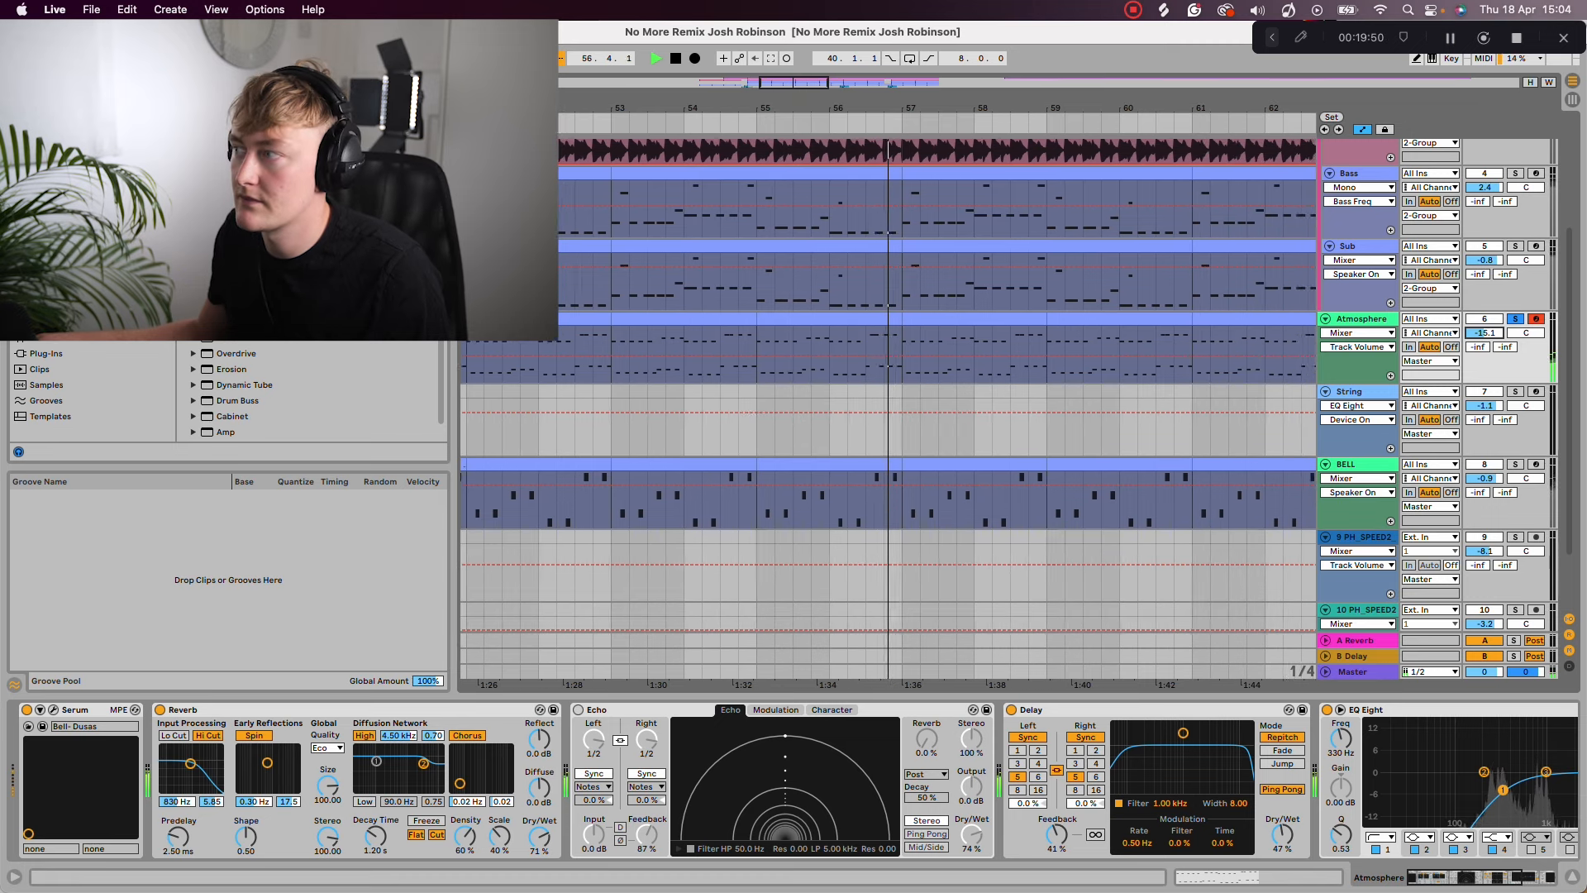
left_click(1376, 320)
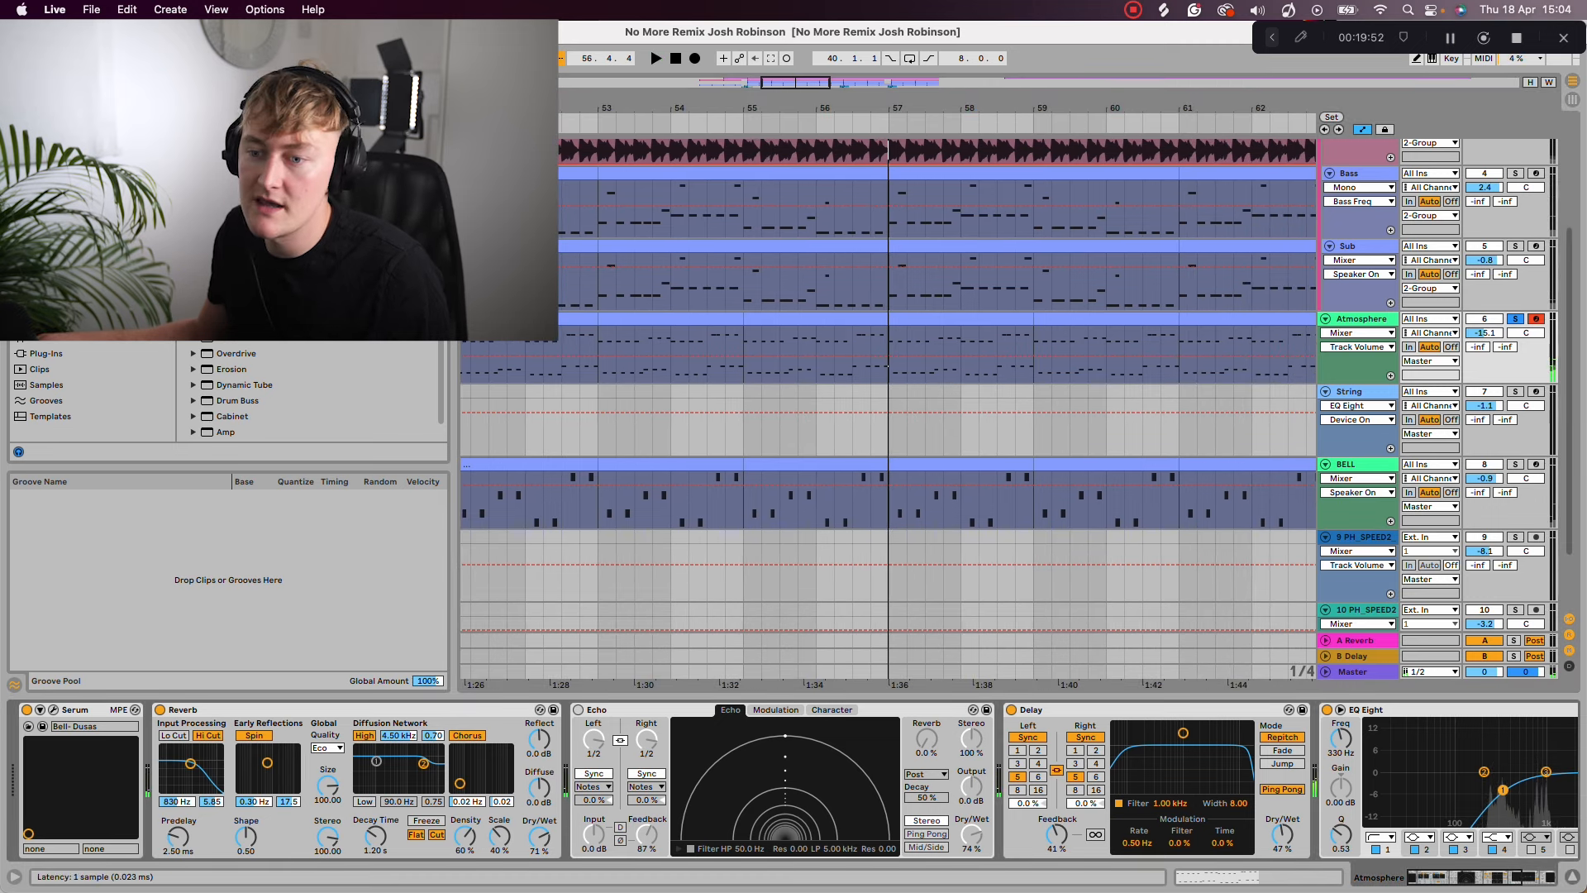
Step: Examine the Atmosphere track's Serum patch and FX, playing it with Reverb and Delay bypassed before switching both back on
left_click(53, 709)
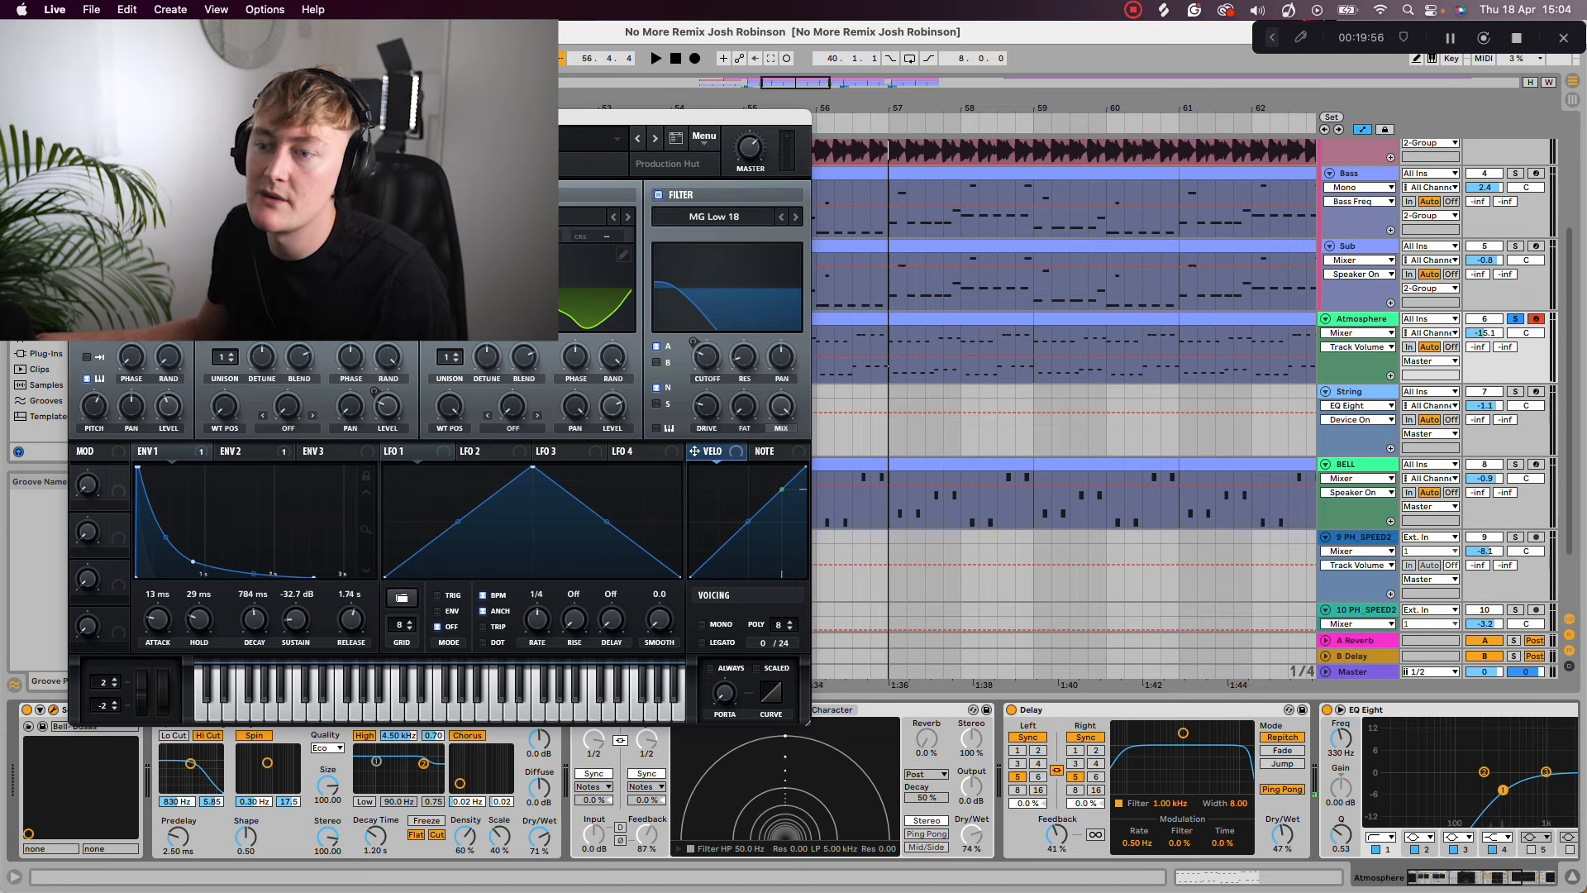
key("super+alt+p")
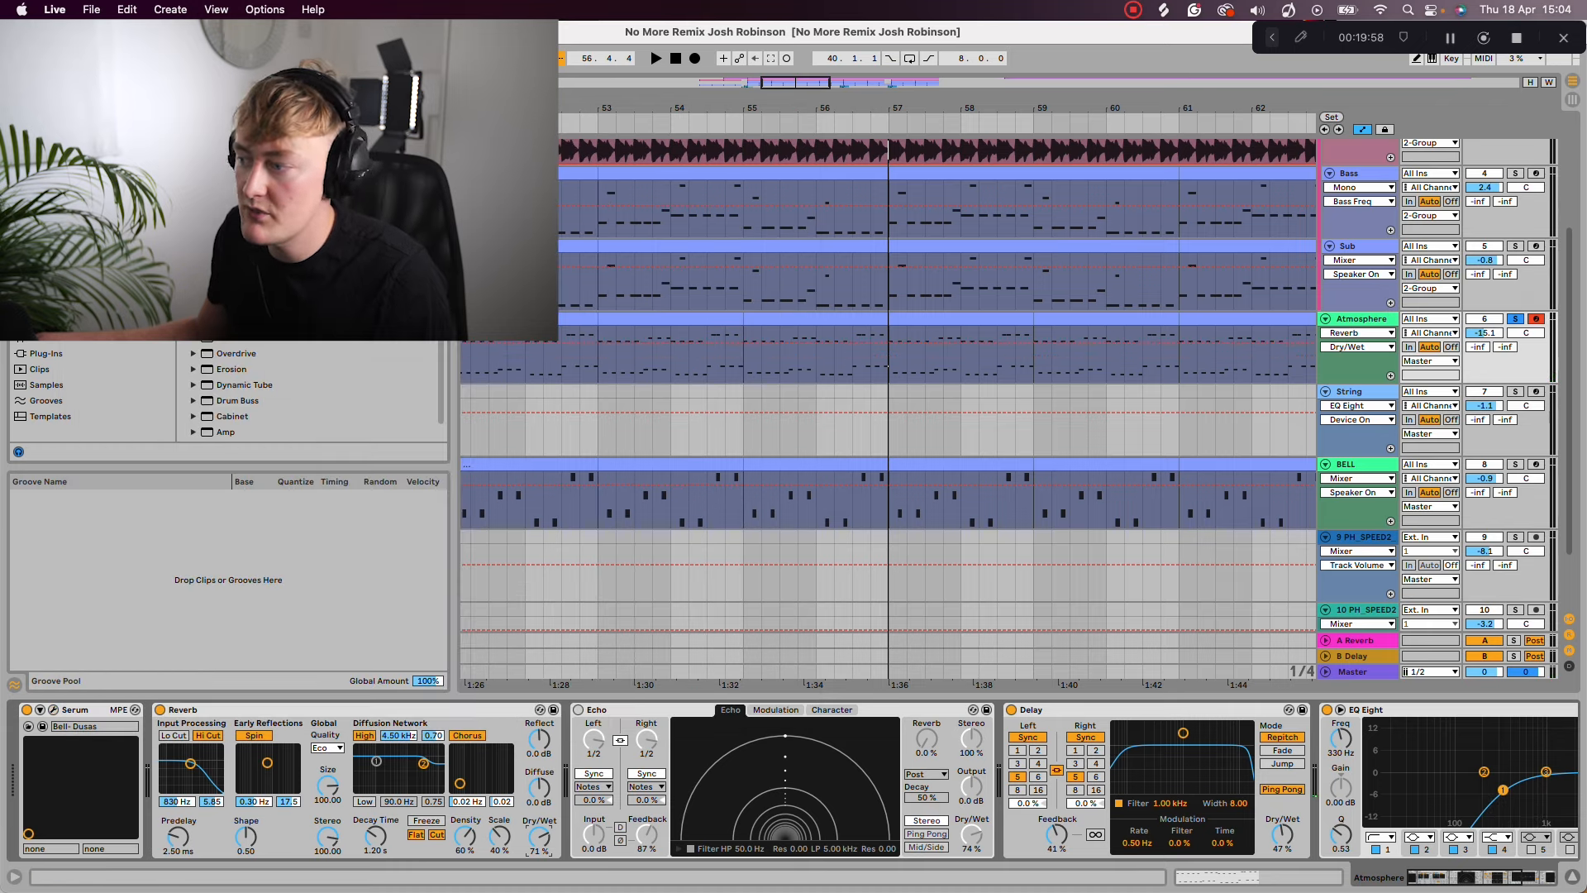
key("space")
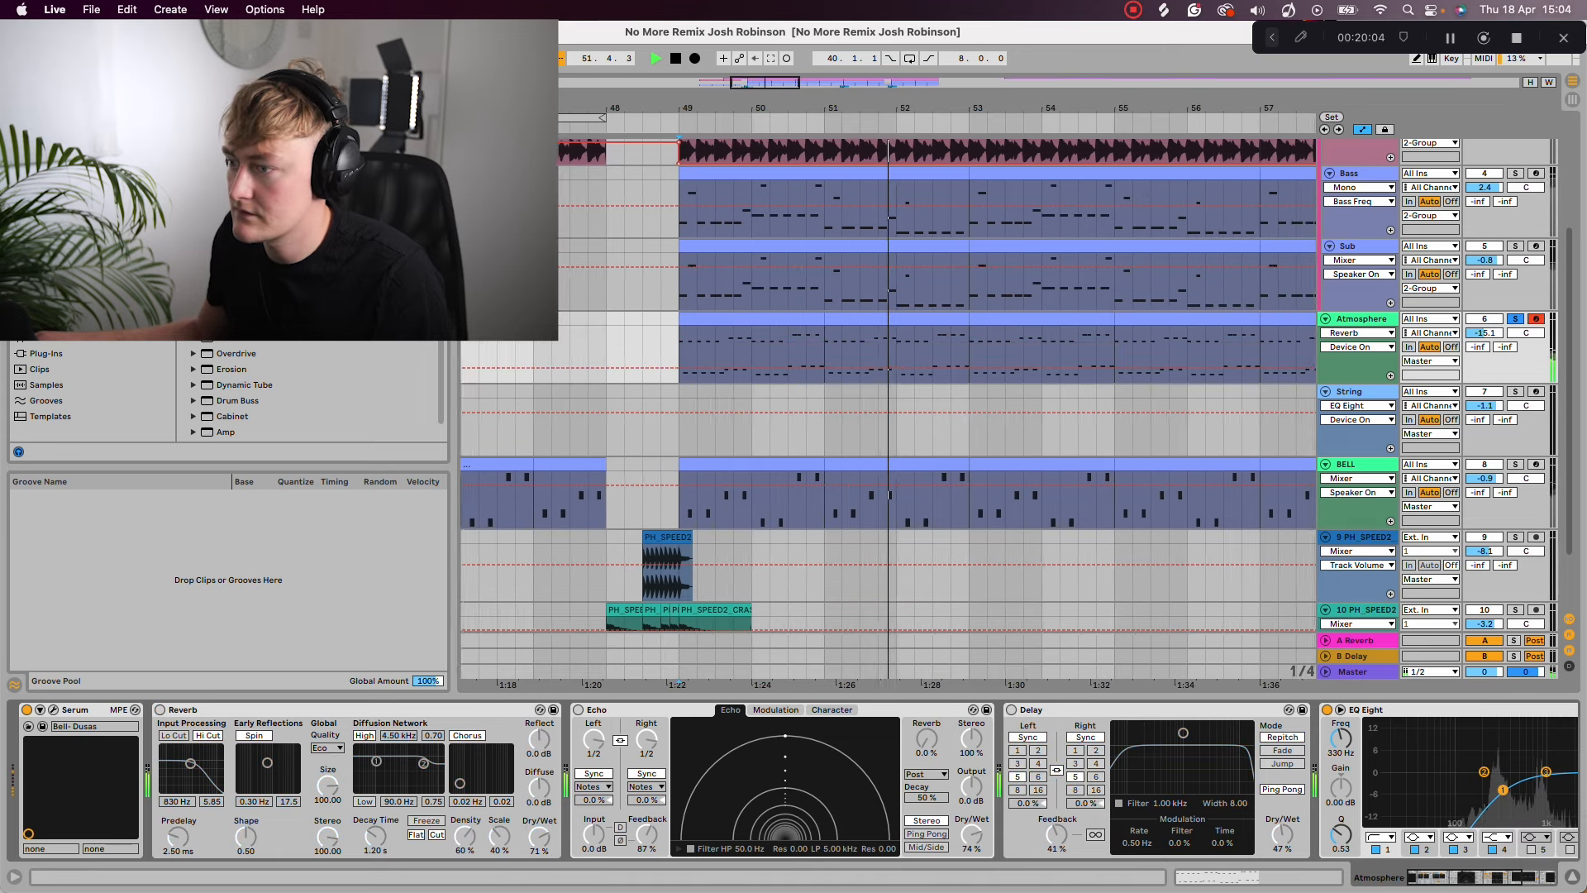
left_click(53, 710)
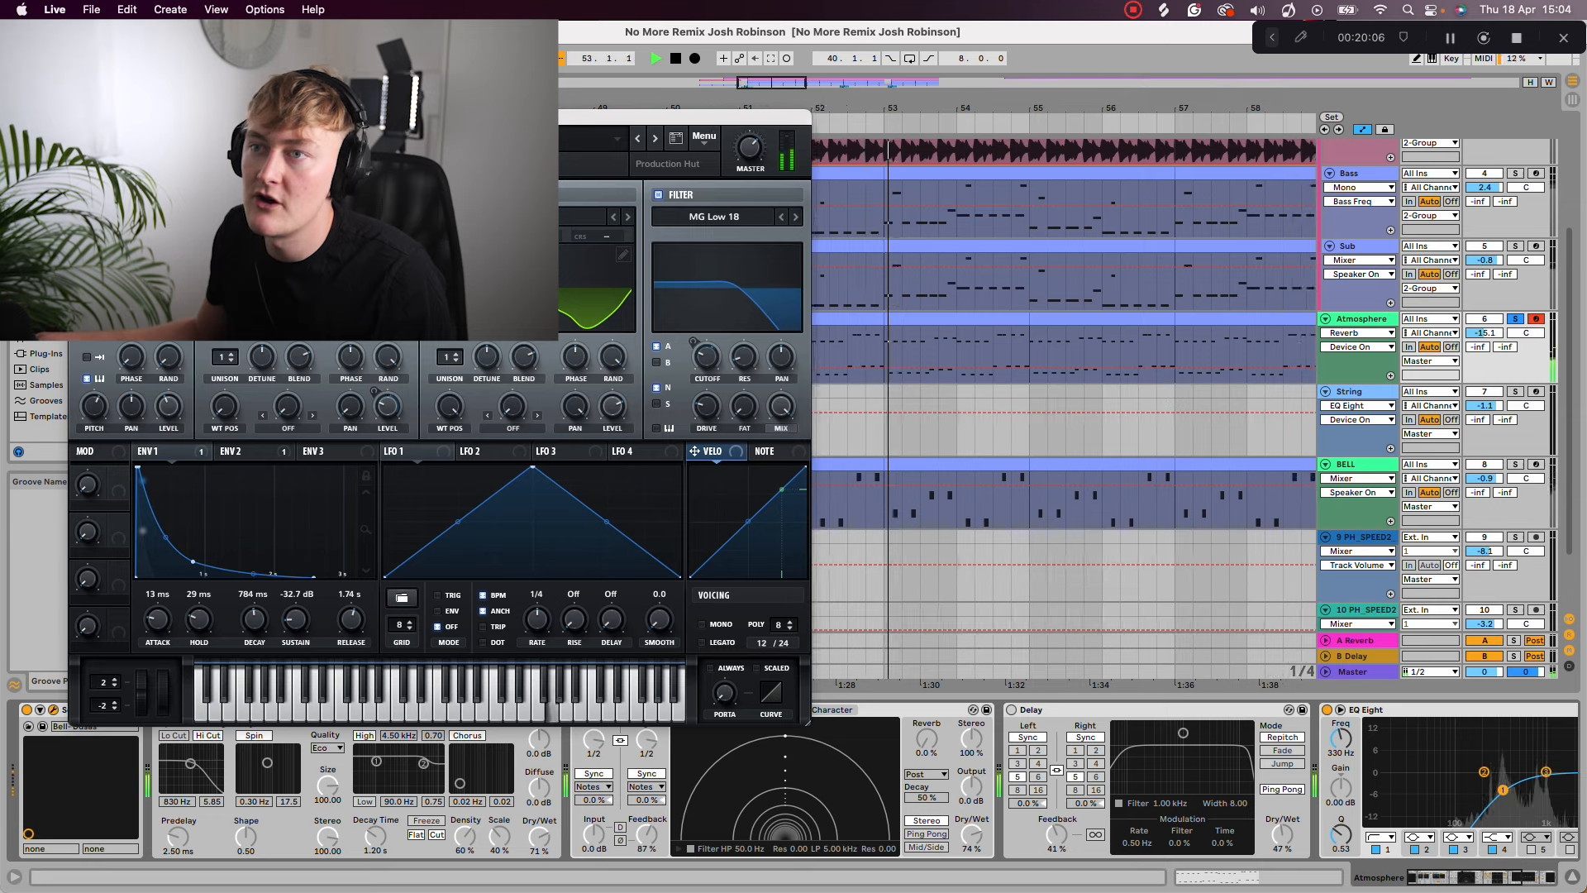
left_click(283, 150)
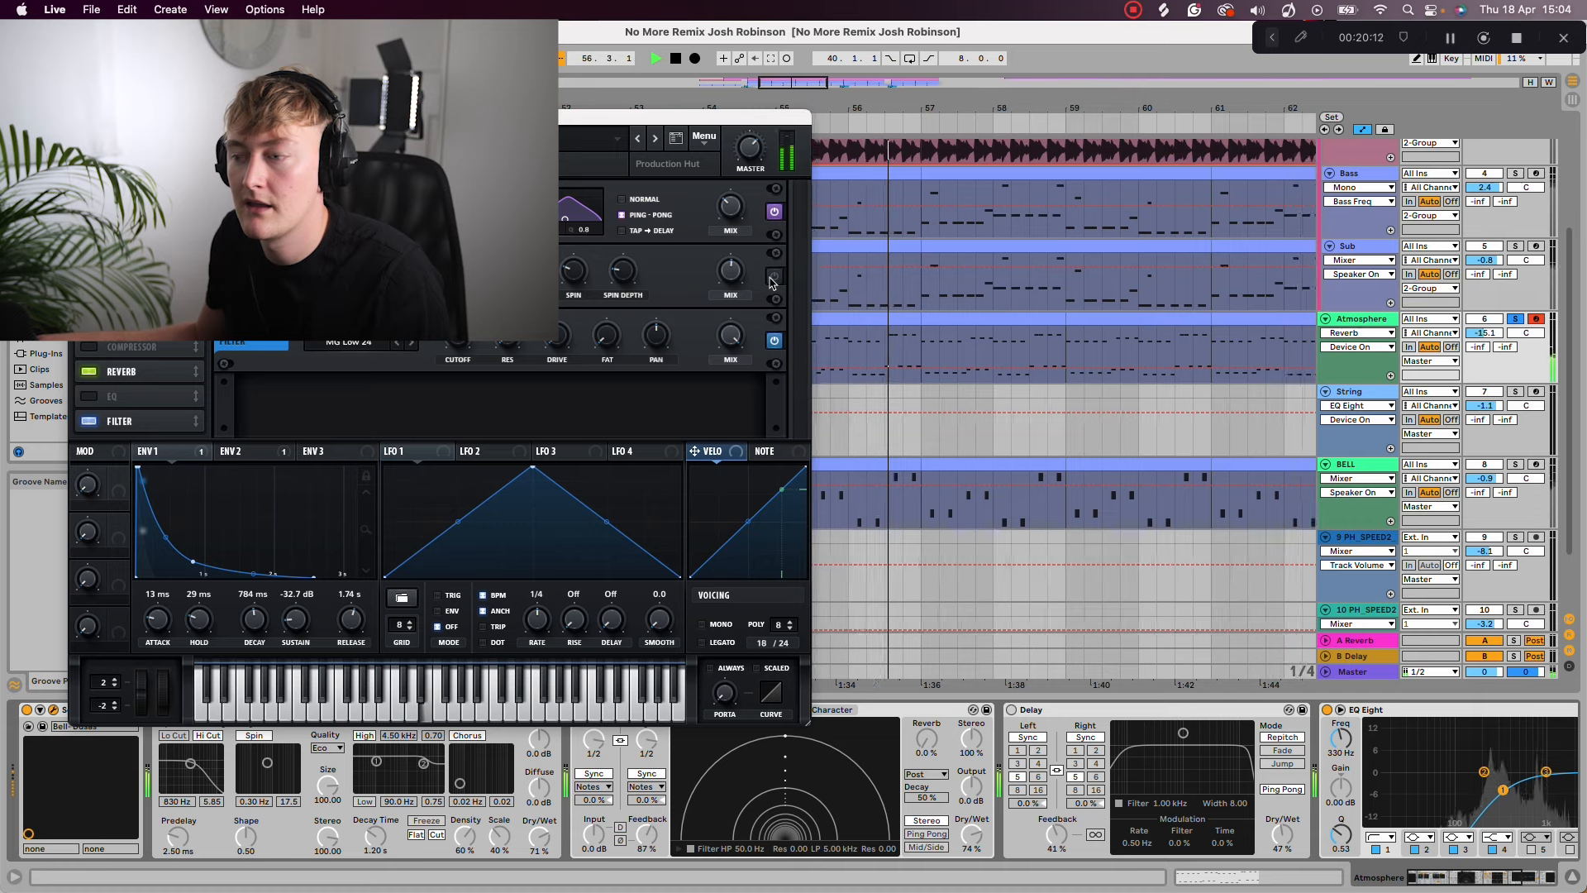
key("super+w")
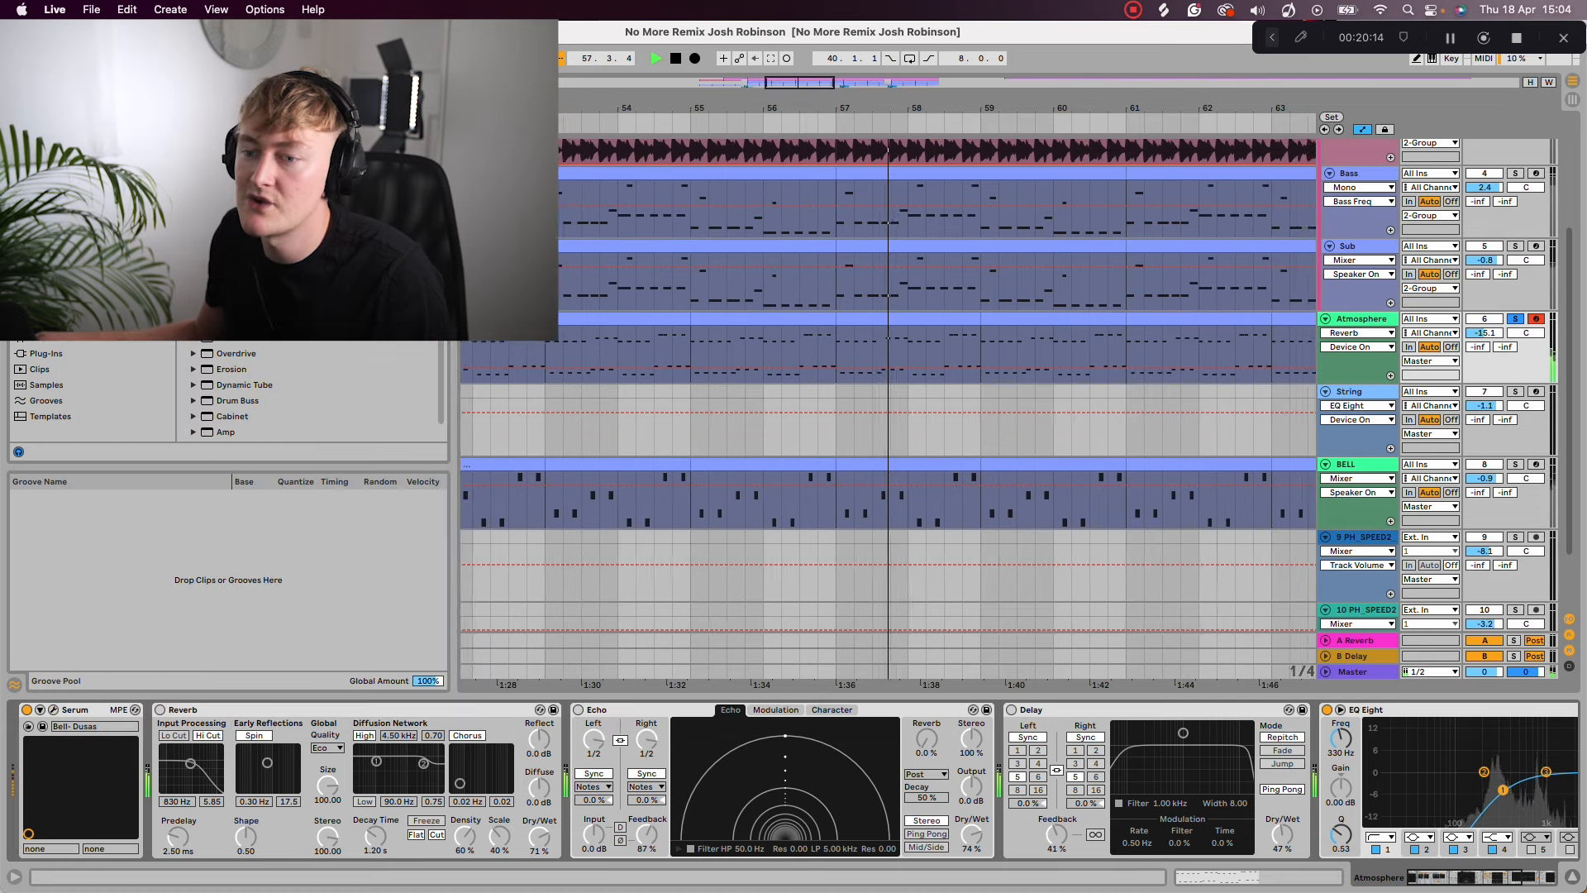
left_click(159, 709)
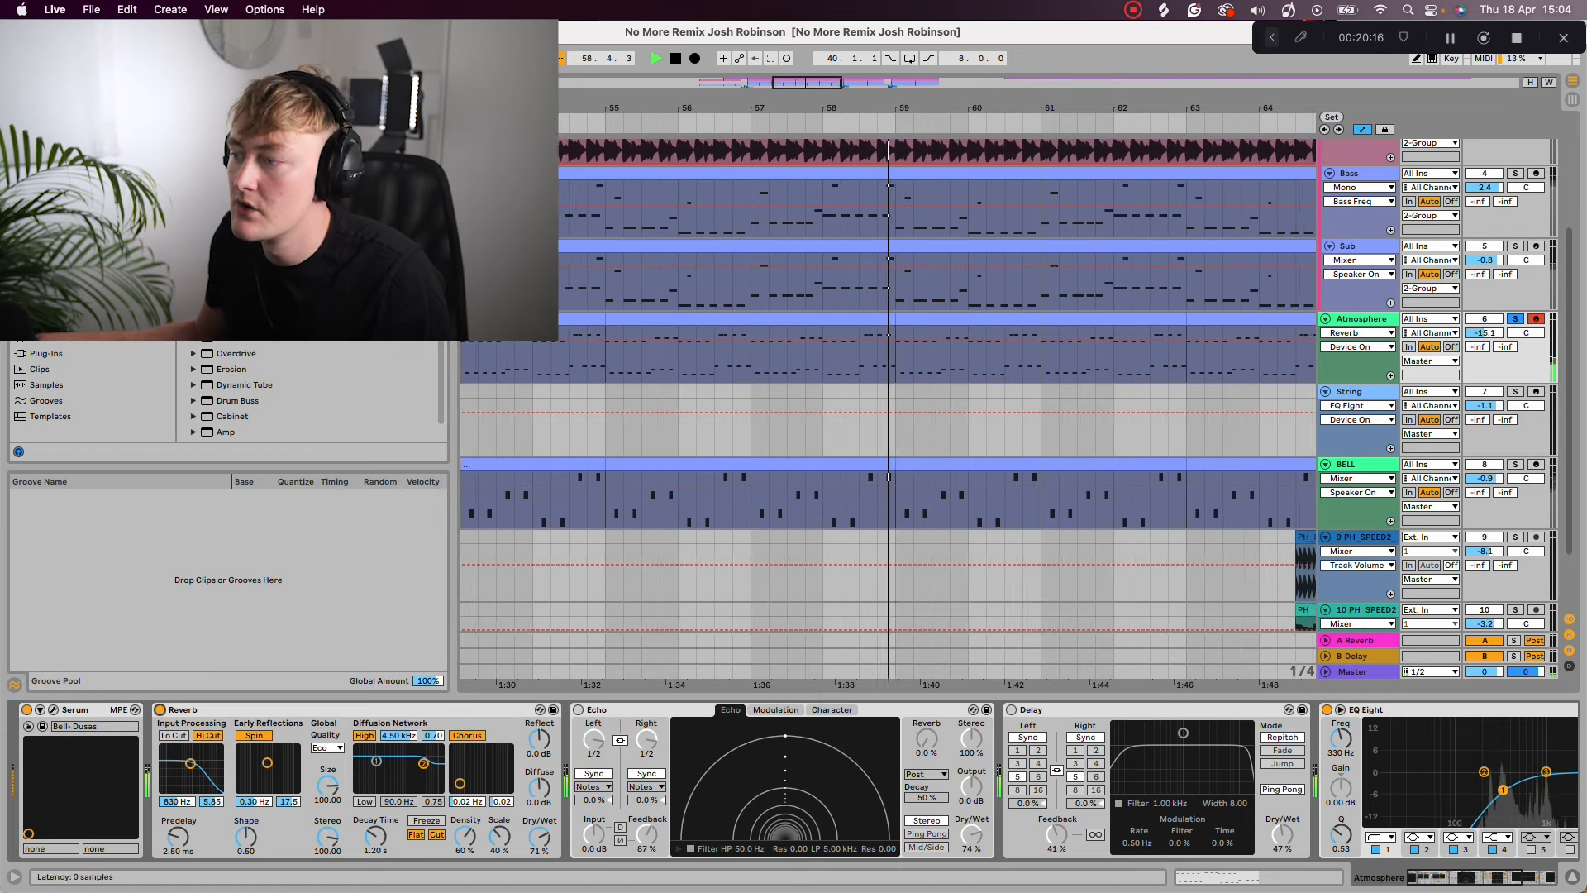
left_click(1011, 710)
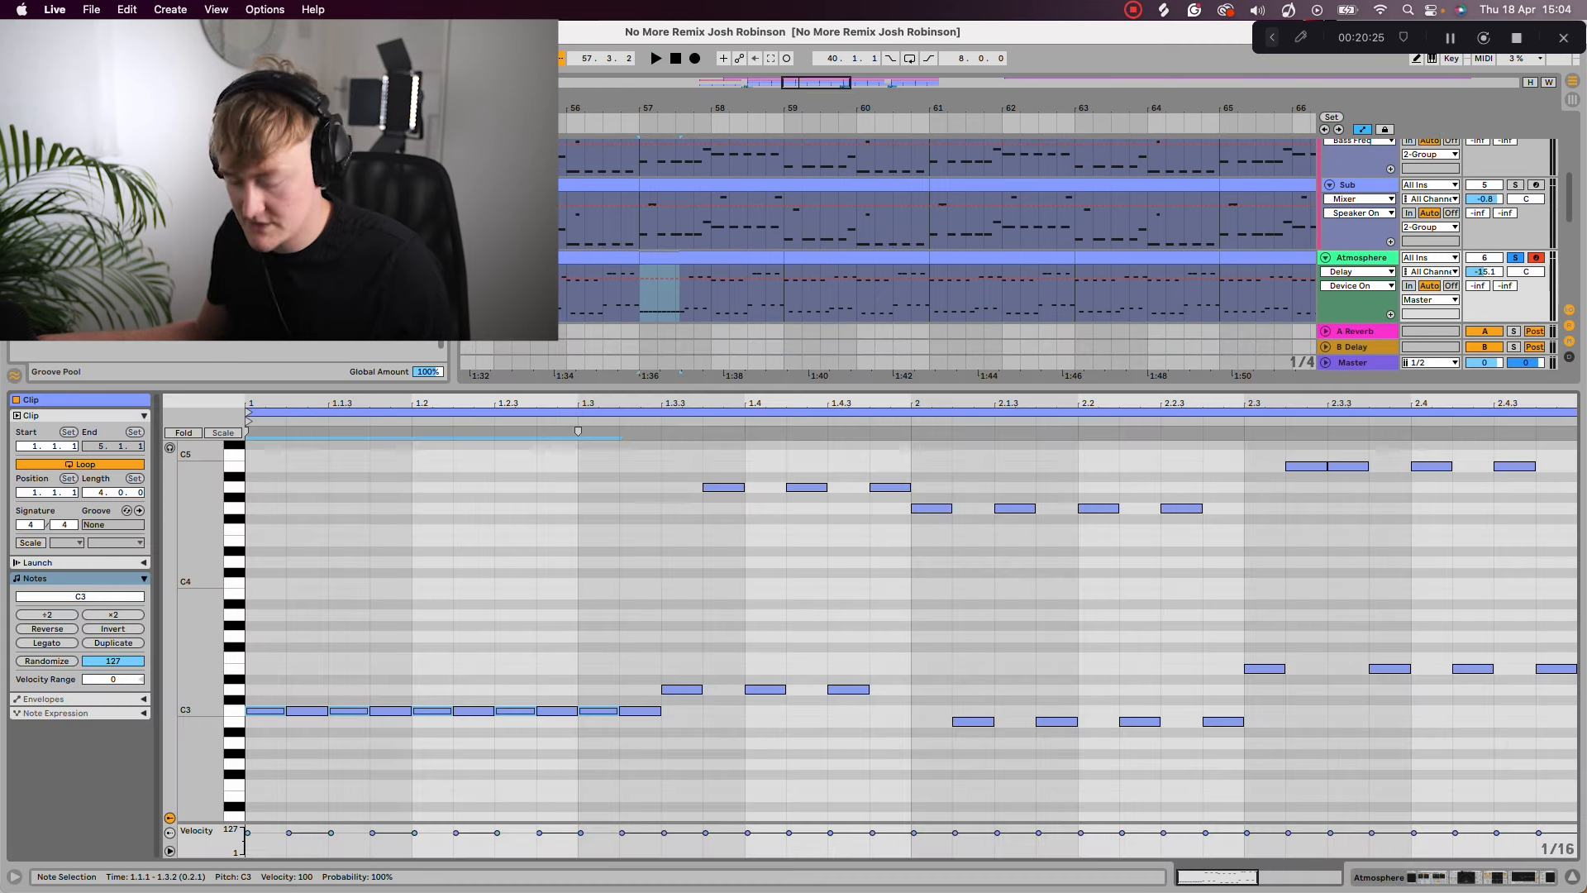
Step: Try moving the opening upper notes of the Atmosphere clip down to C3 and up a semitone to C#3, and undo the moves
key("super+z")
left_click_drag(599, 508, 599, 710)
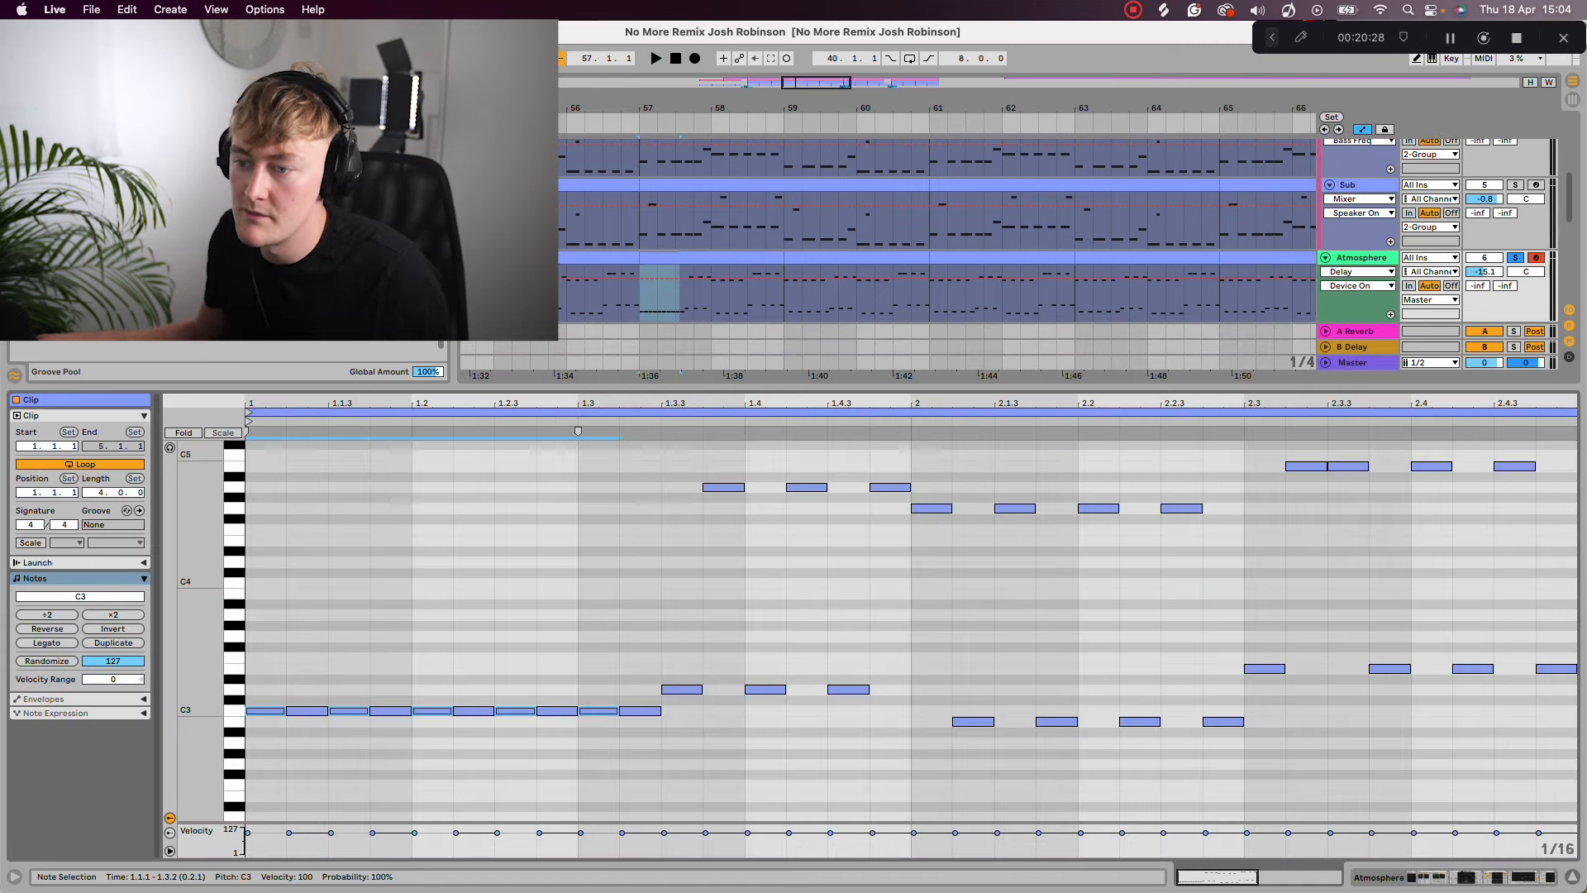
key("Up")
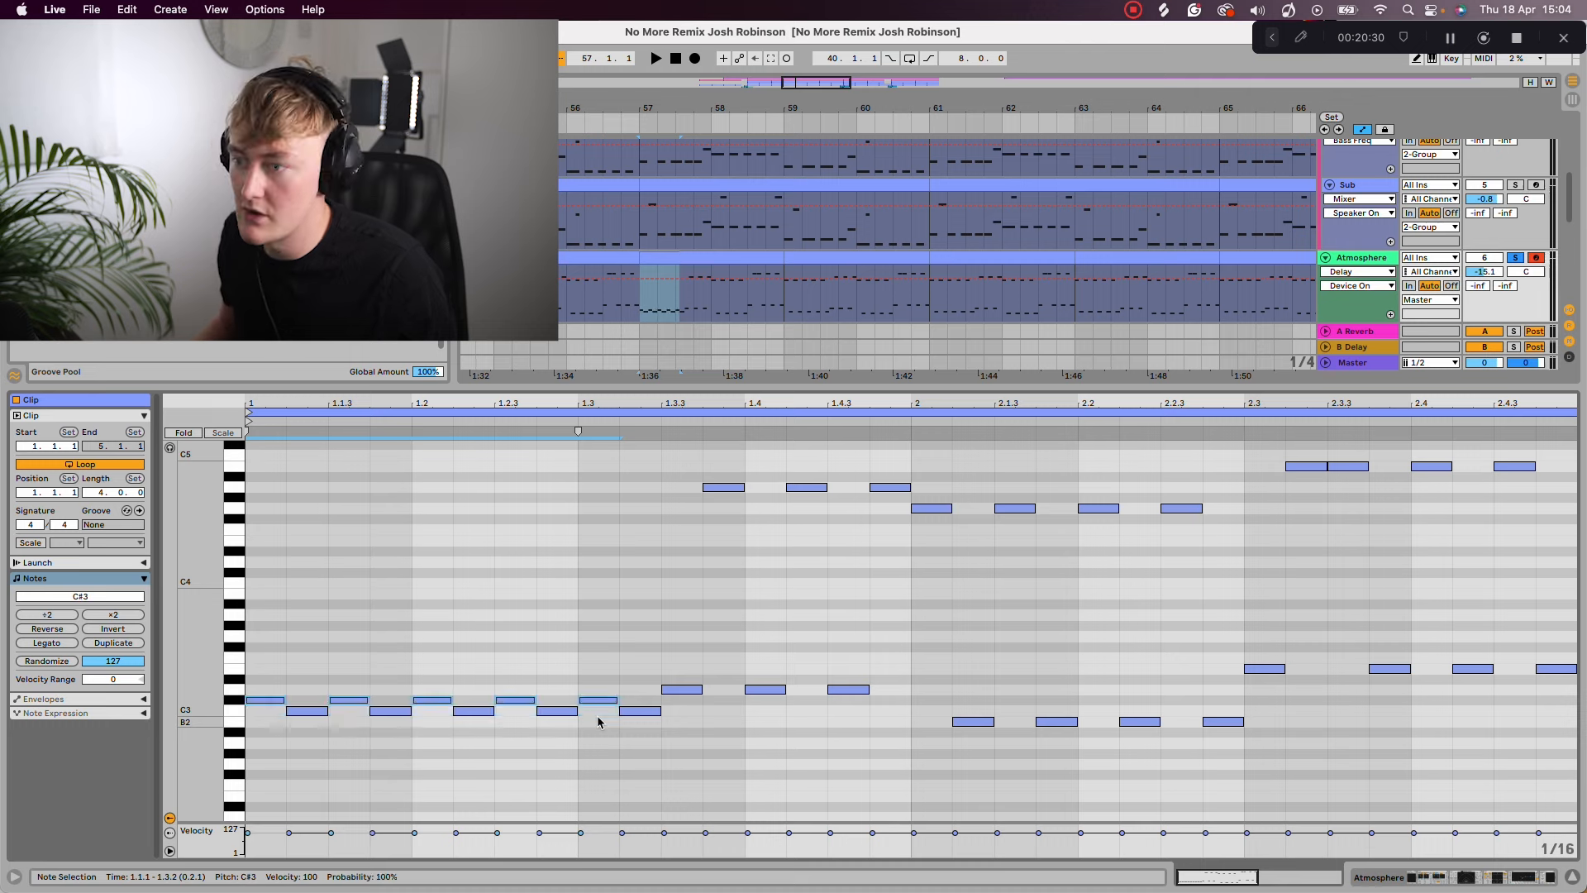
key("super+z")
key("super+z")
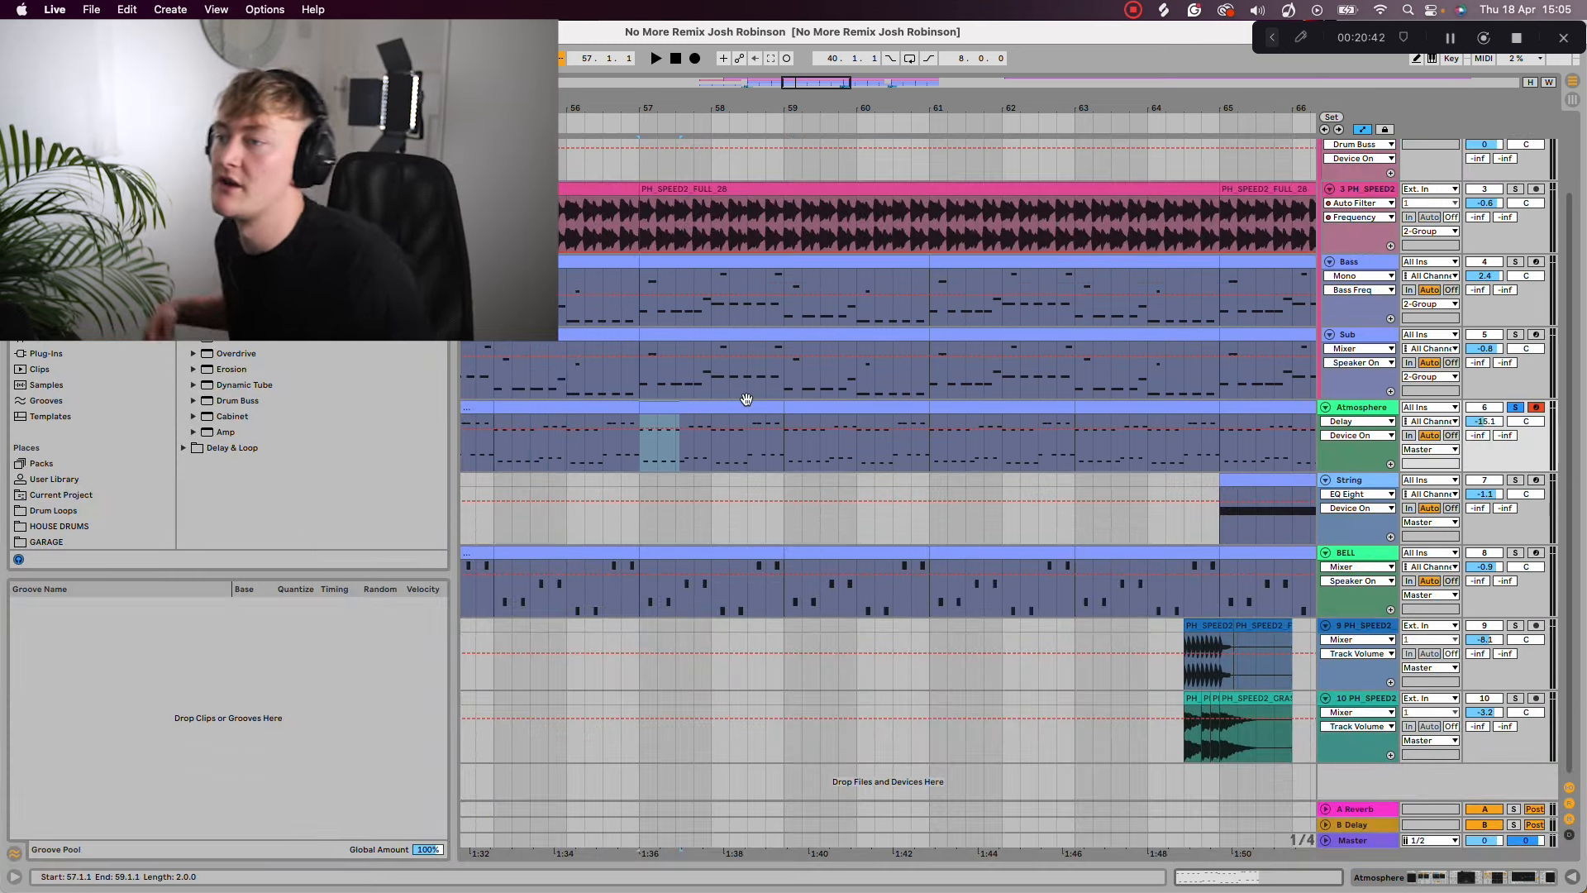
Step: Play the drop around bar 65 while examining the String clip's notes and its Korg M1 patch, and close M1
left_click(746, 401)
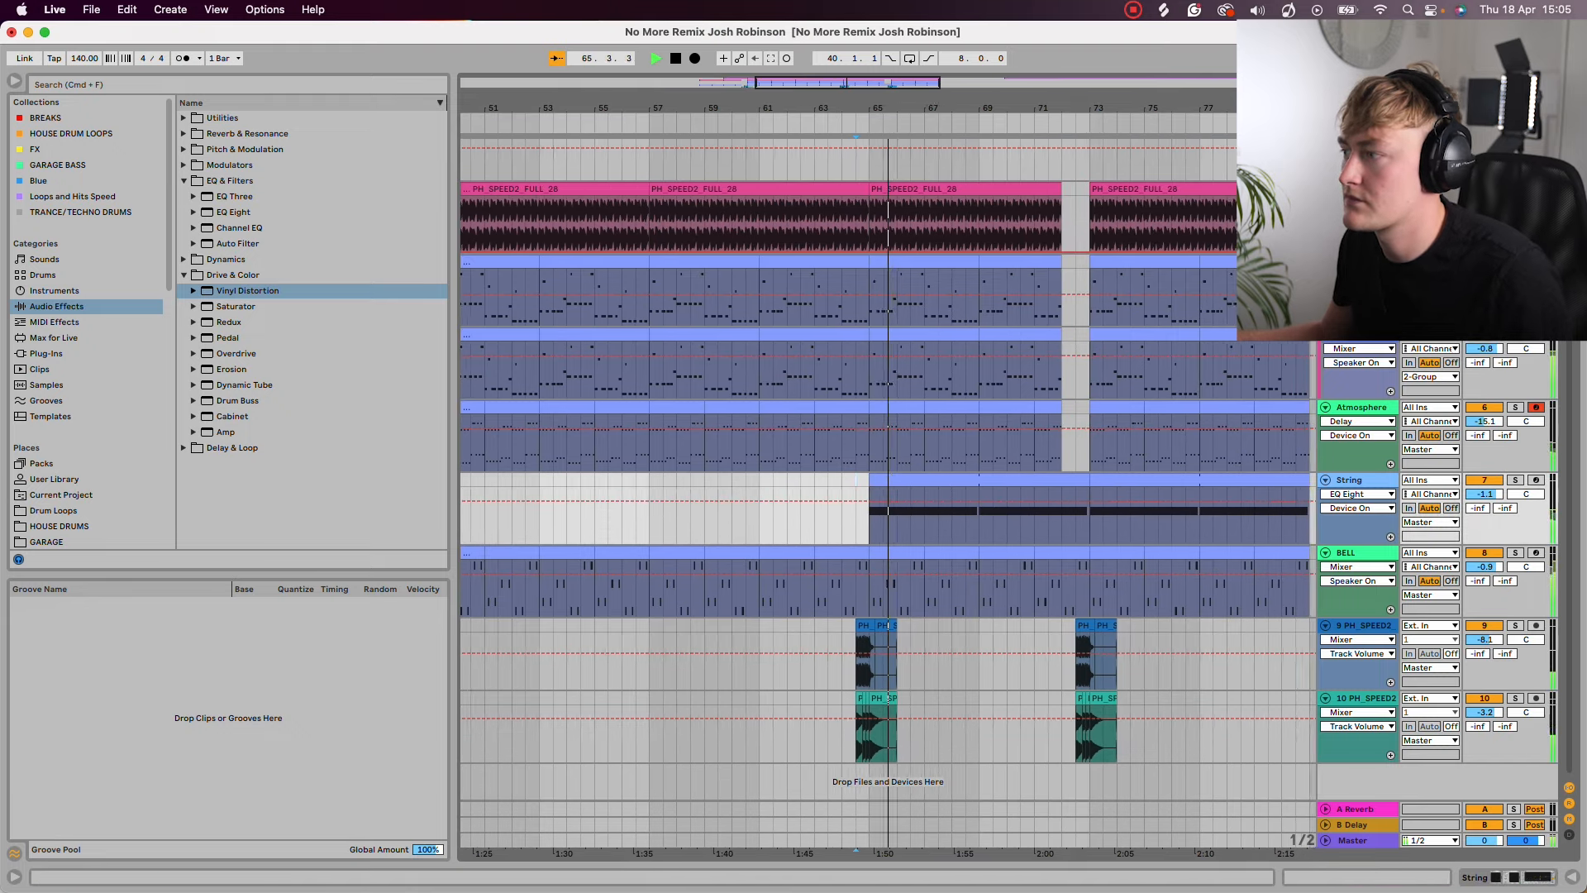
double_click(971, 492)
scroll(901, 632, "up", 2)
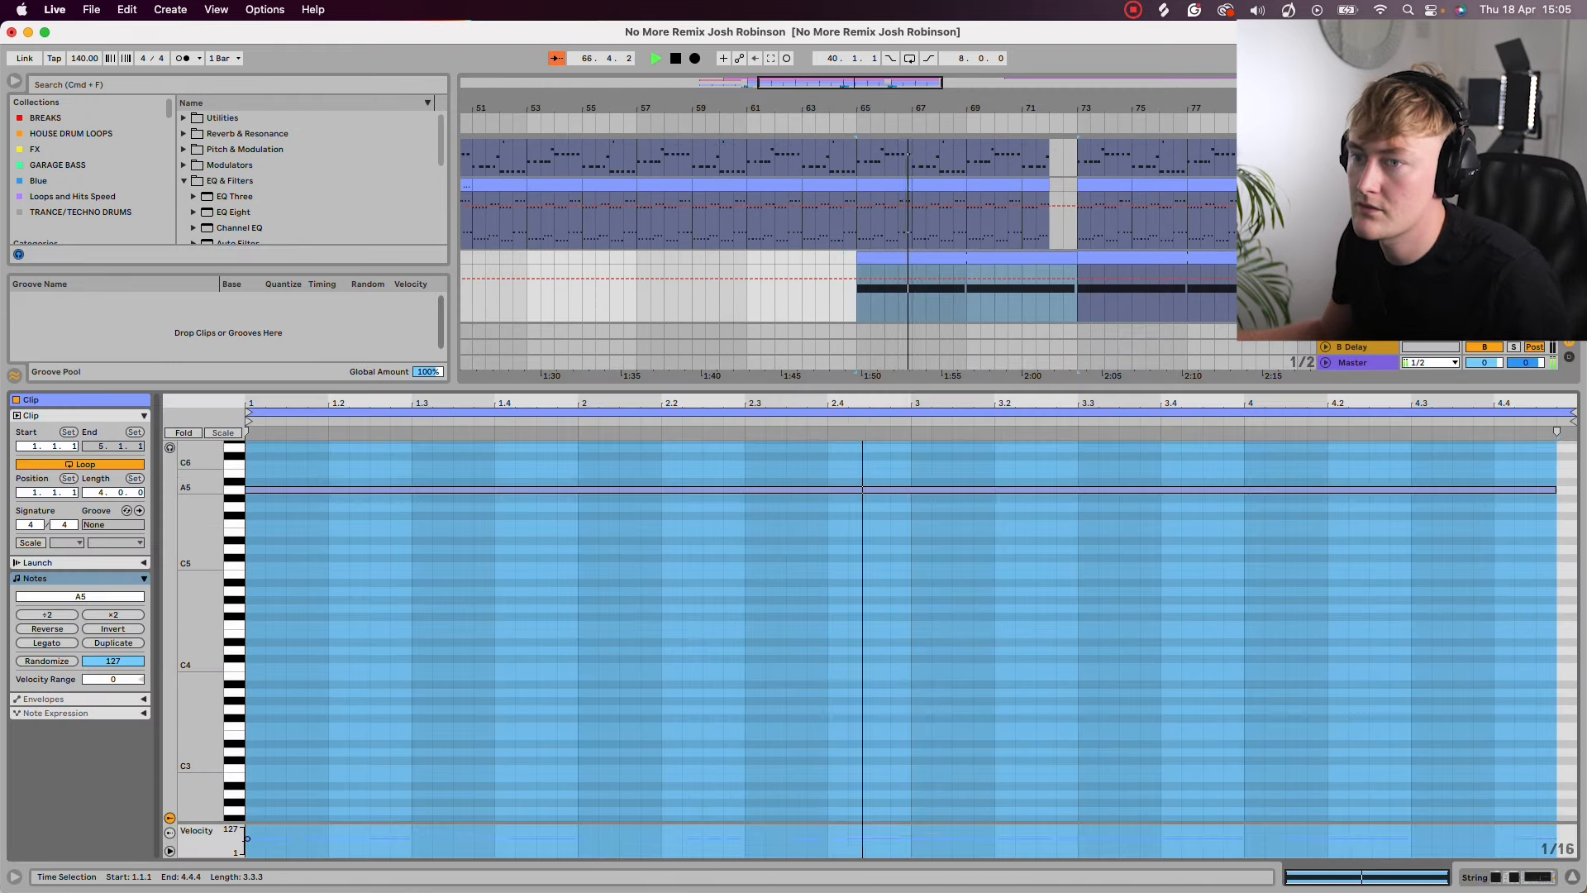
key("shift+Tab")
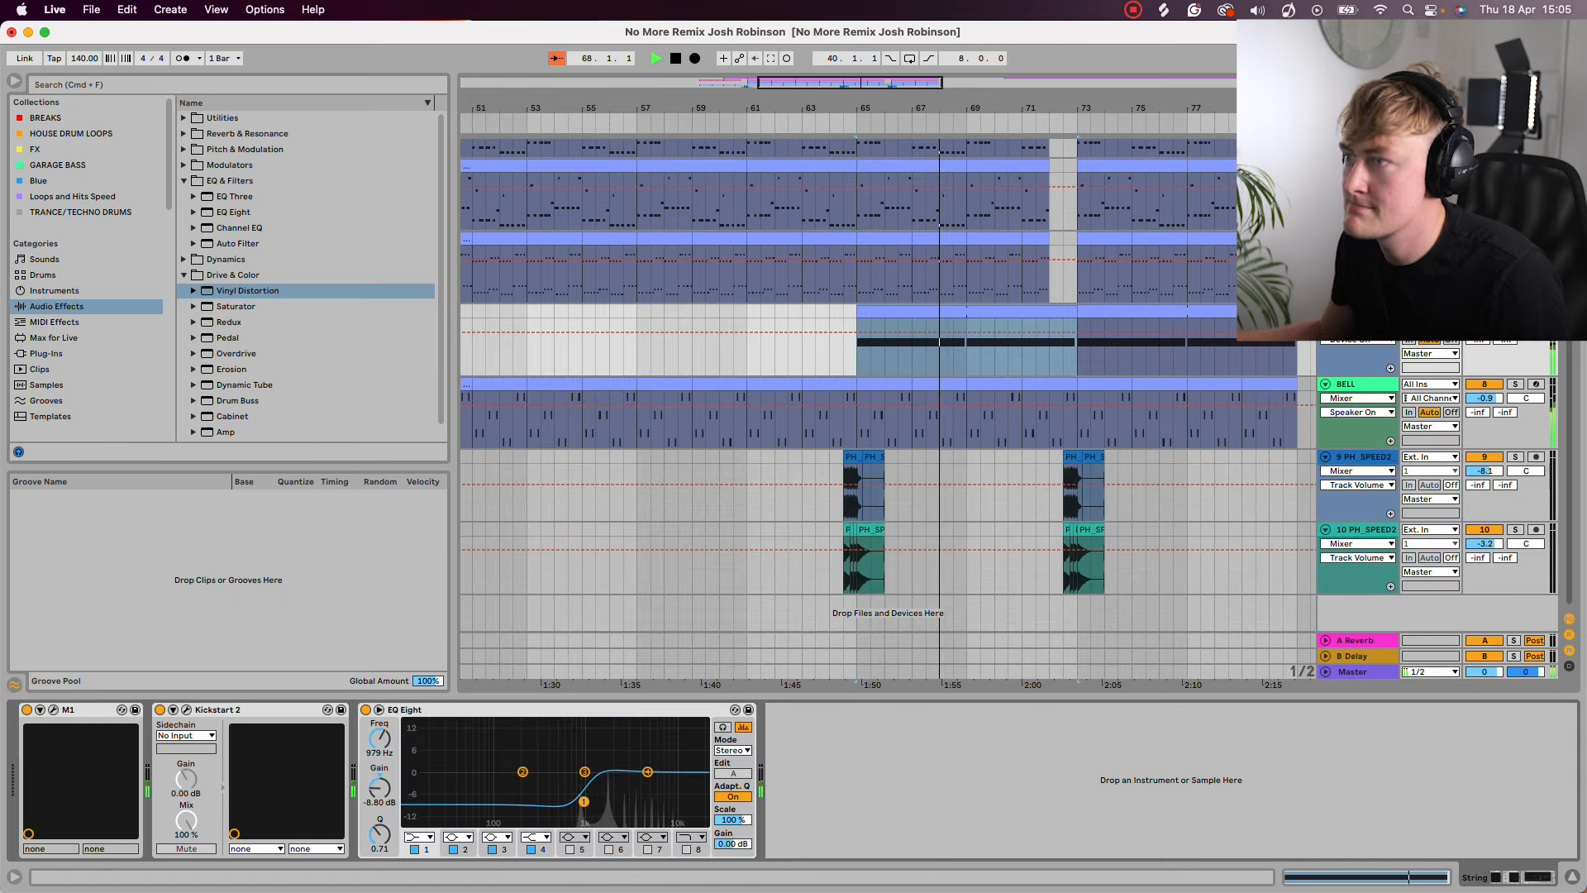
left_click(52, 710)
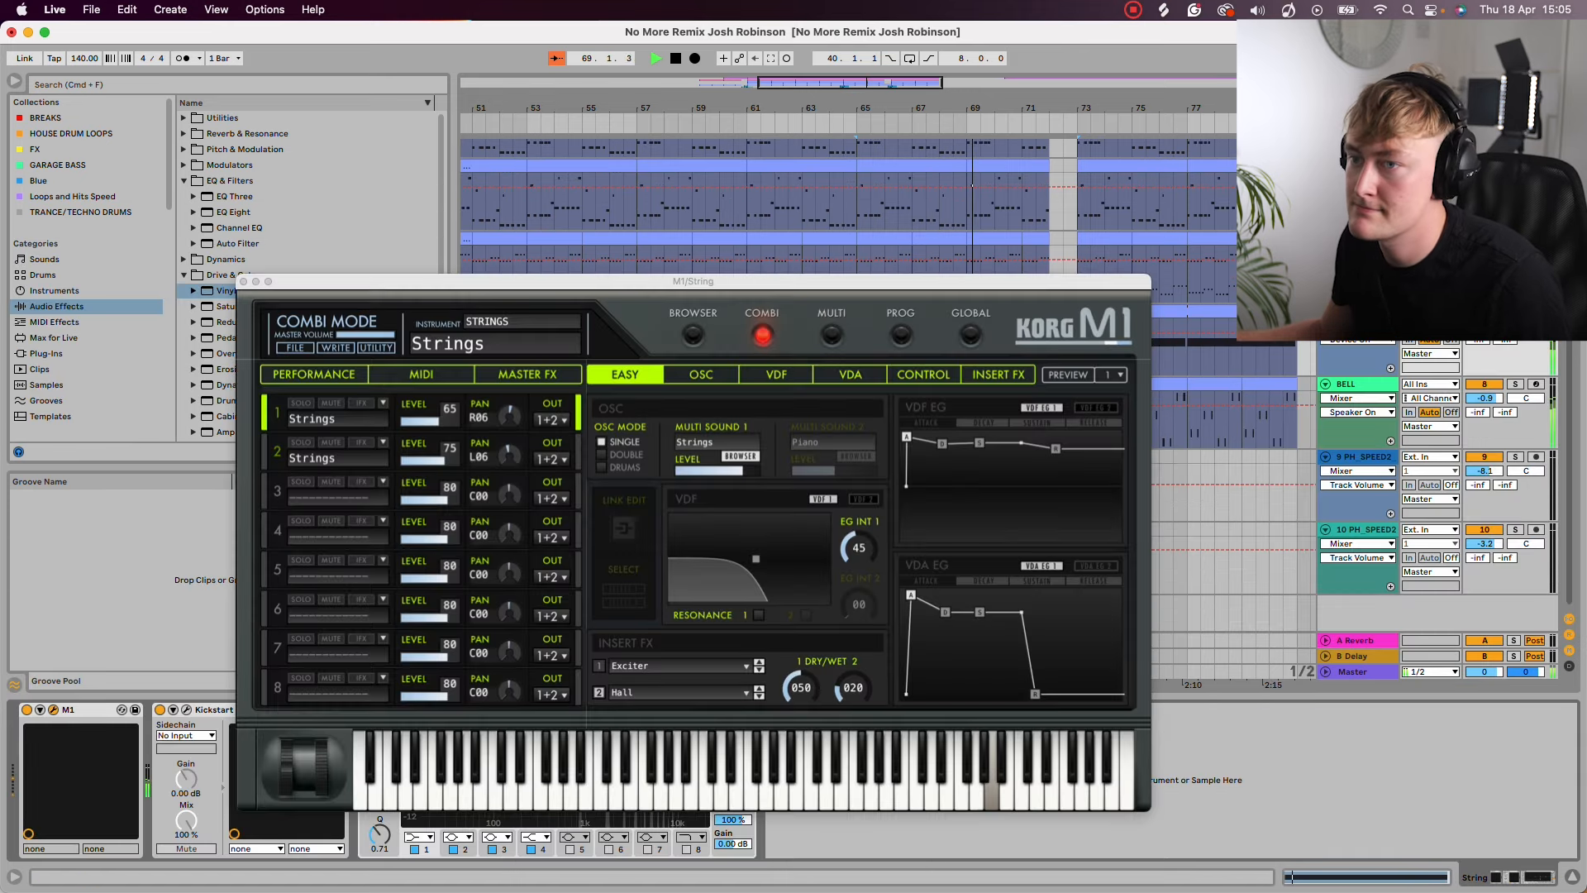
left_click(244, 281)
key("space")
left_click(864, 369)
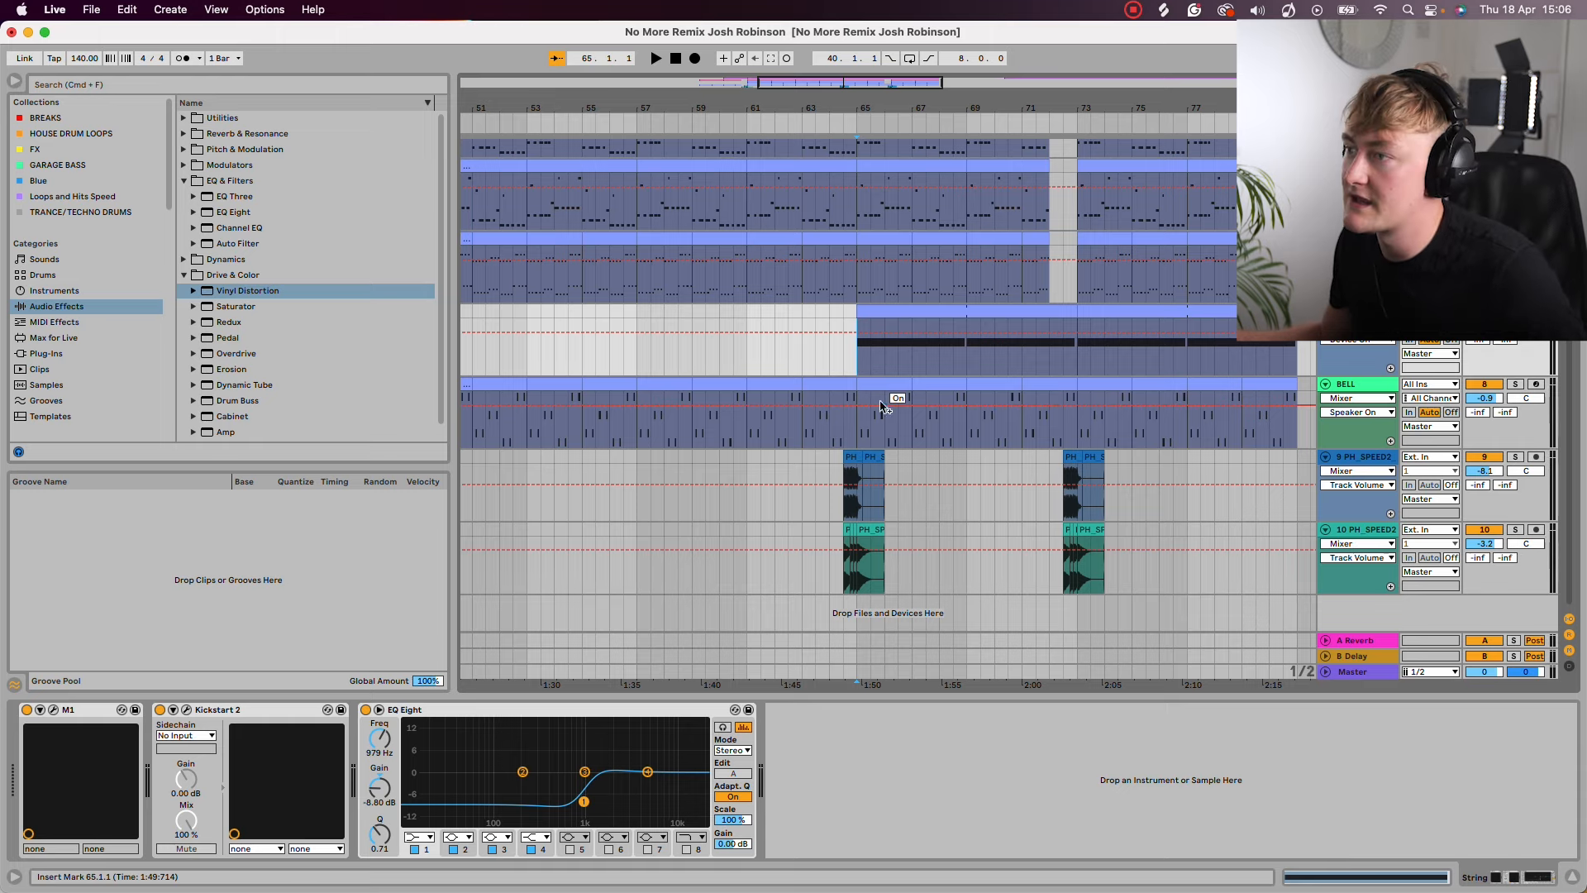
Step: Open the String clip at bar 65, try deleting its sustained A5 note, and undo the deletion
double_click(913, 312)
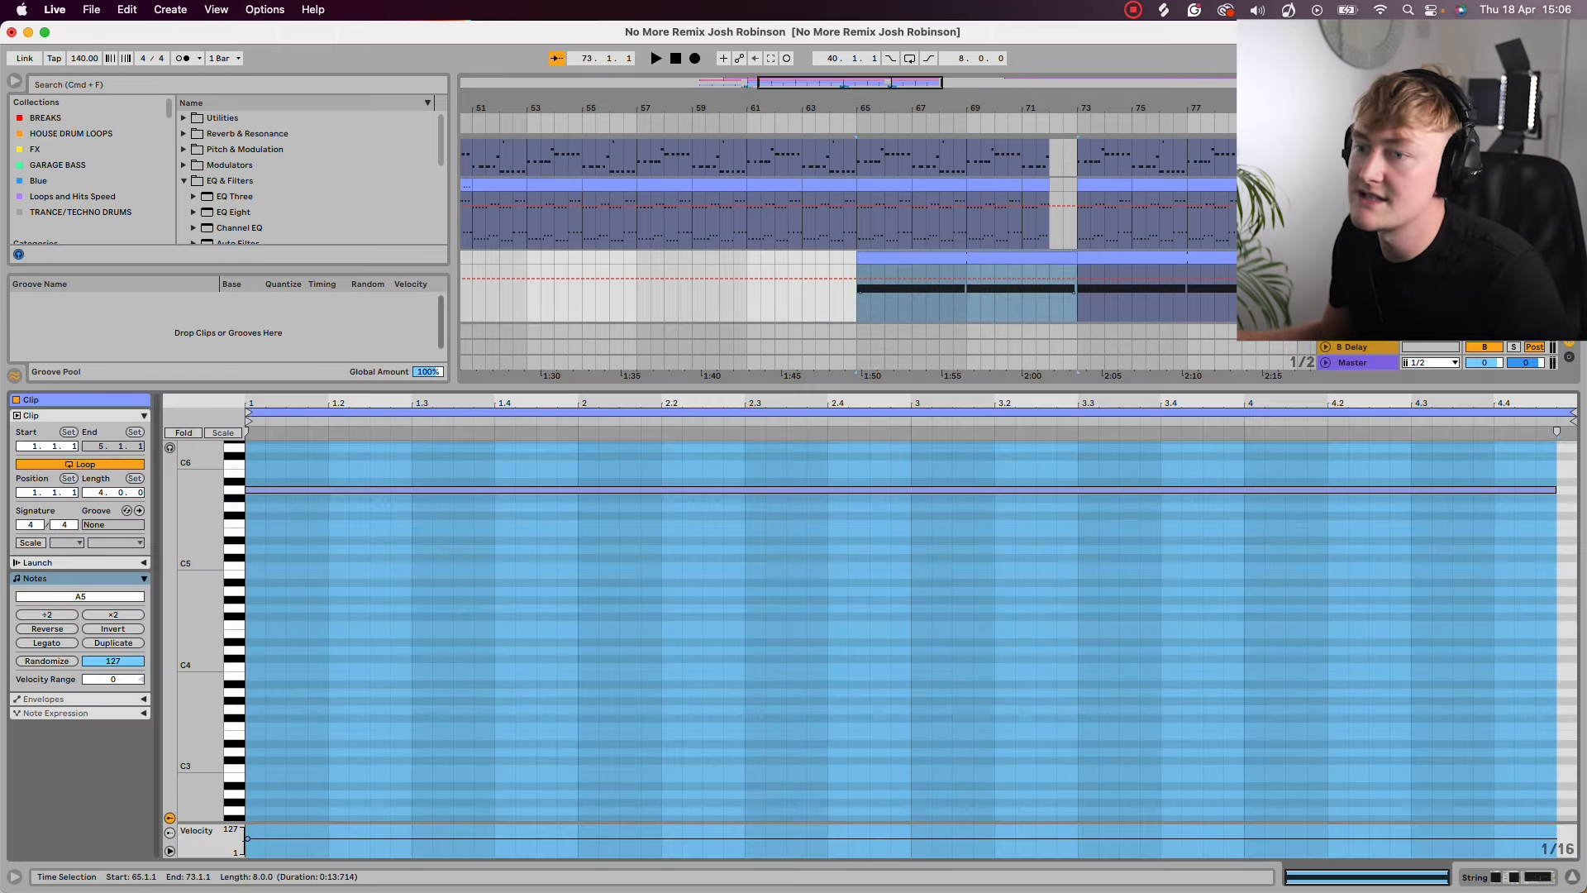
left_click(390, 516)
left_click(276, 489)
key("Delete")
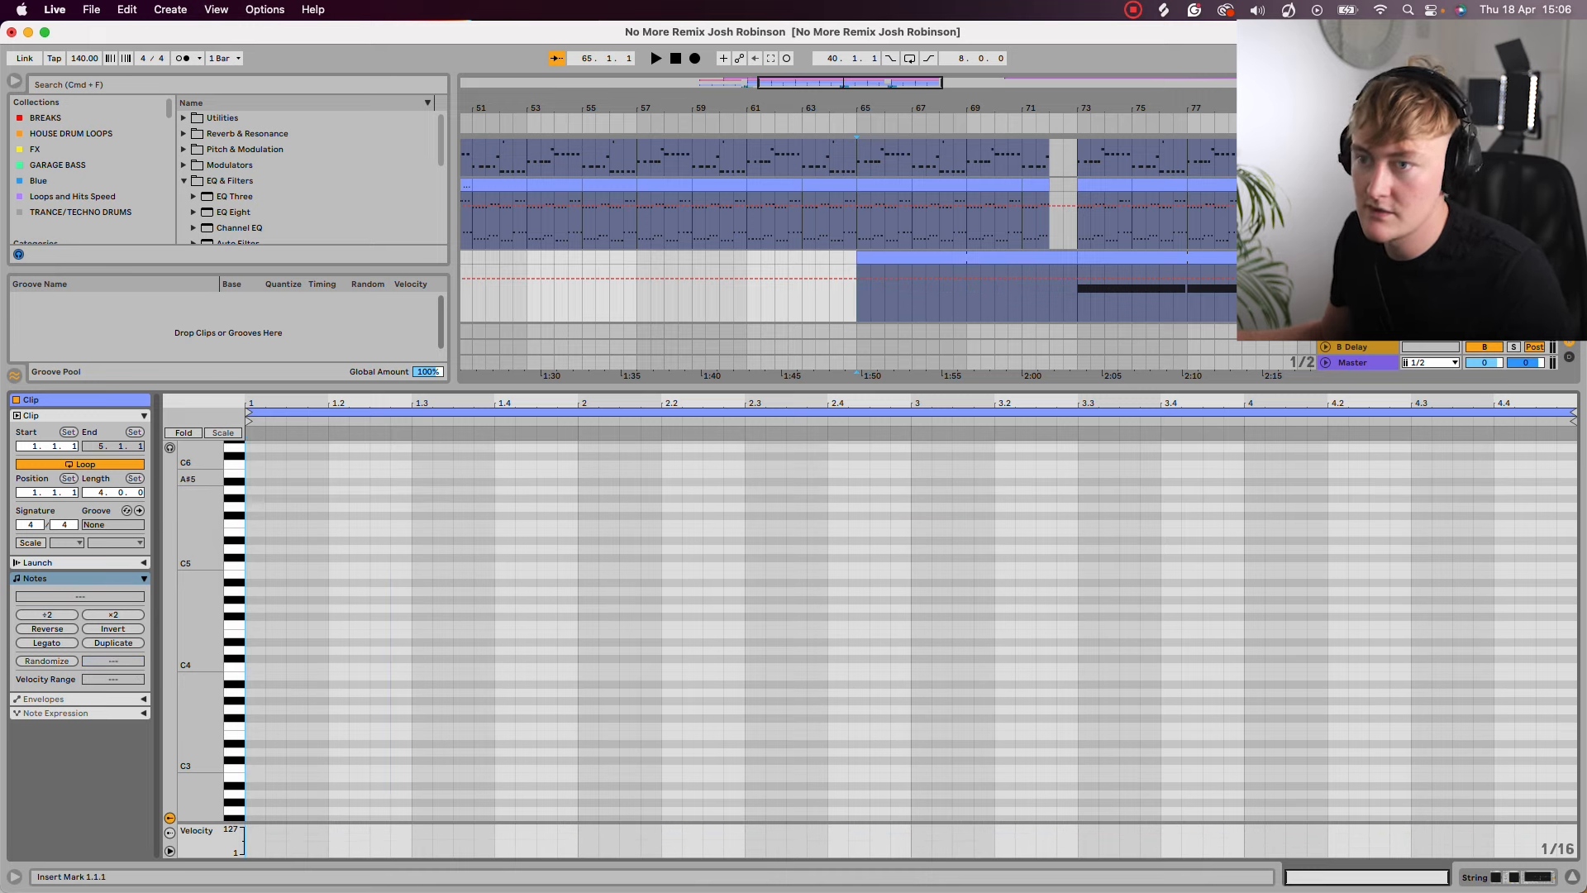
key("super+z")
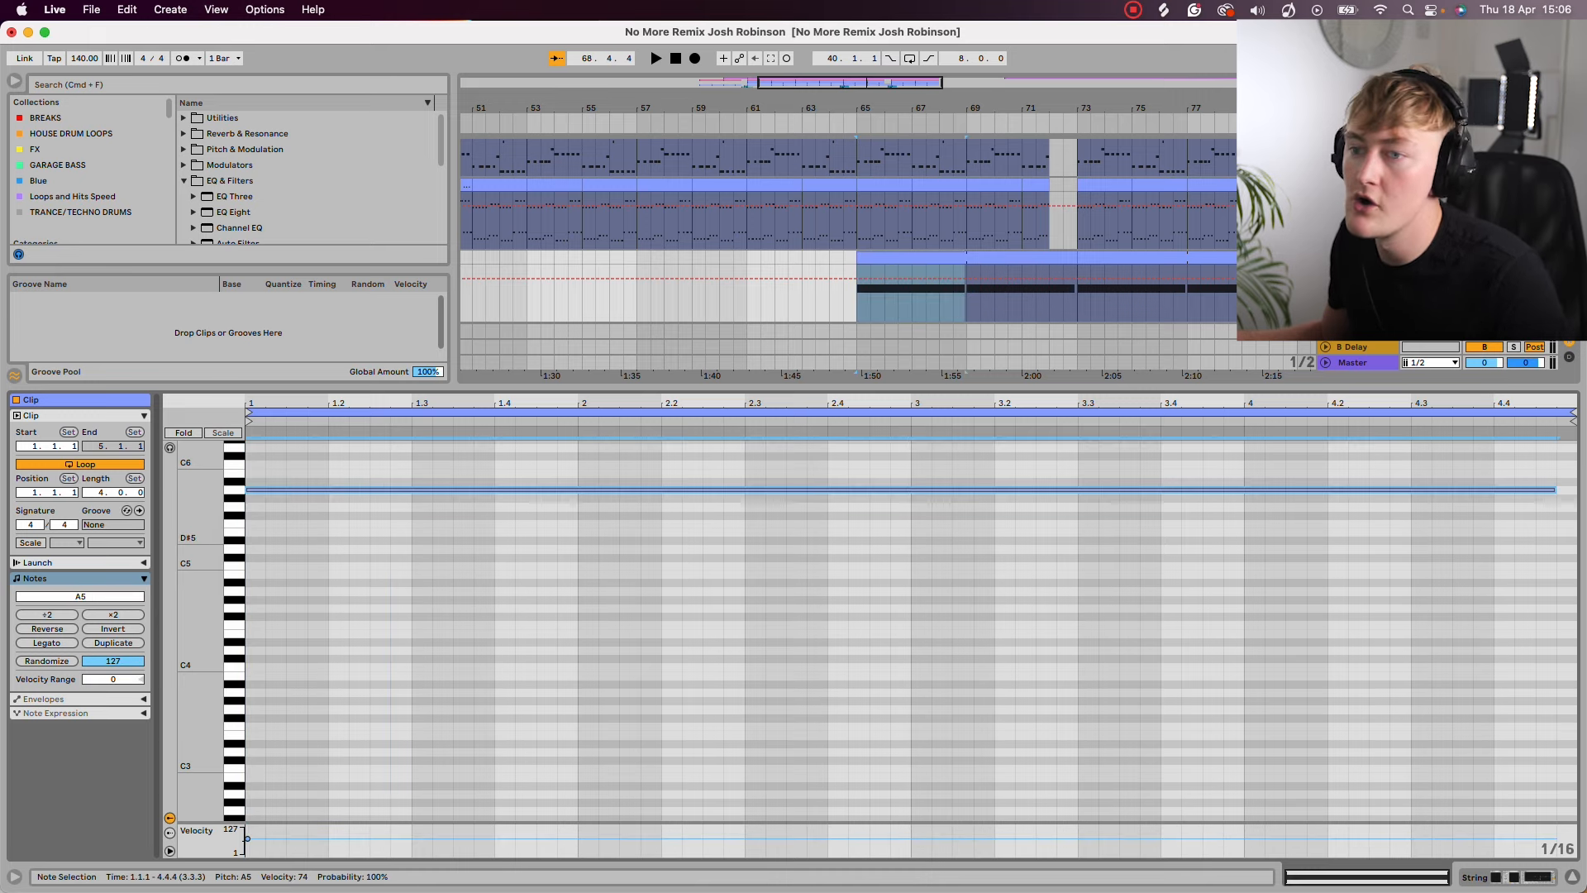
Step: Filter the String track's Korg M1 preset browser to STRINGS, and close the browser and M1 without loading a preset
scroll(909, 628, "up", 1)
key("shift+Tab")
left_click(53, 709)
left_click(692, 334)
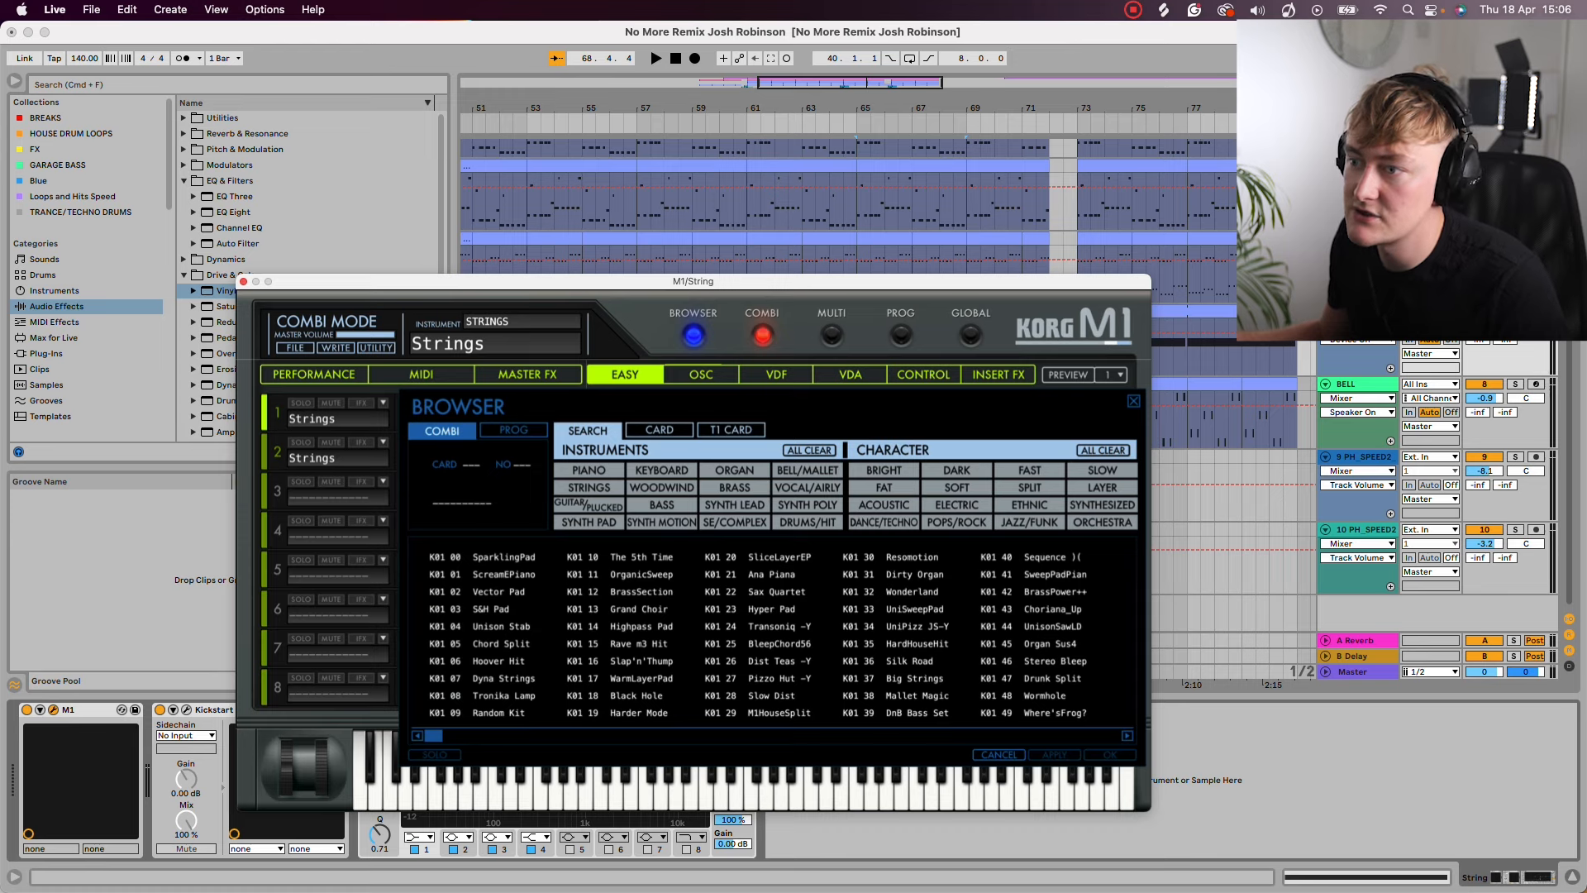
left_click(588, 488)
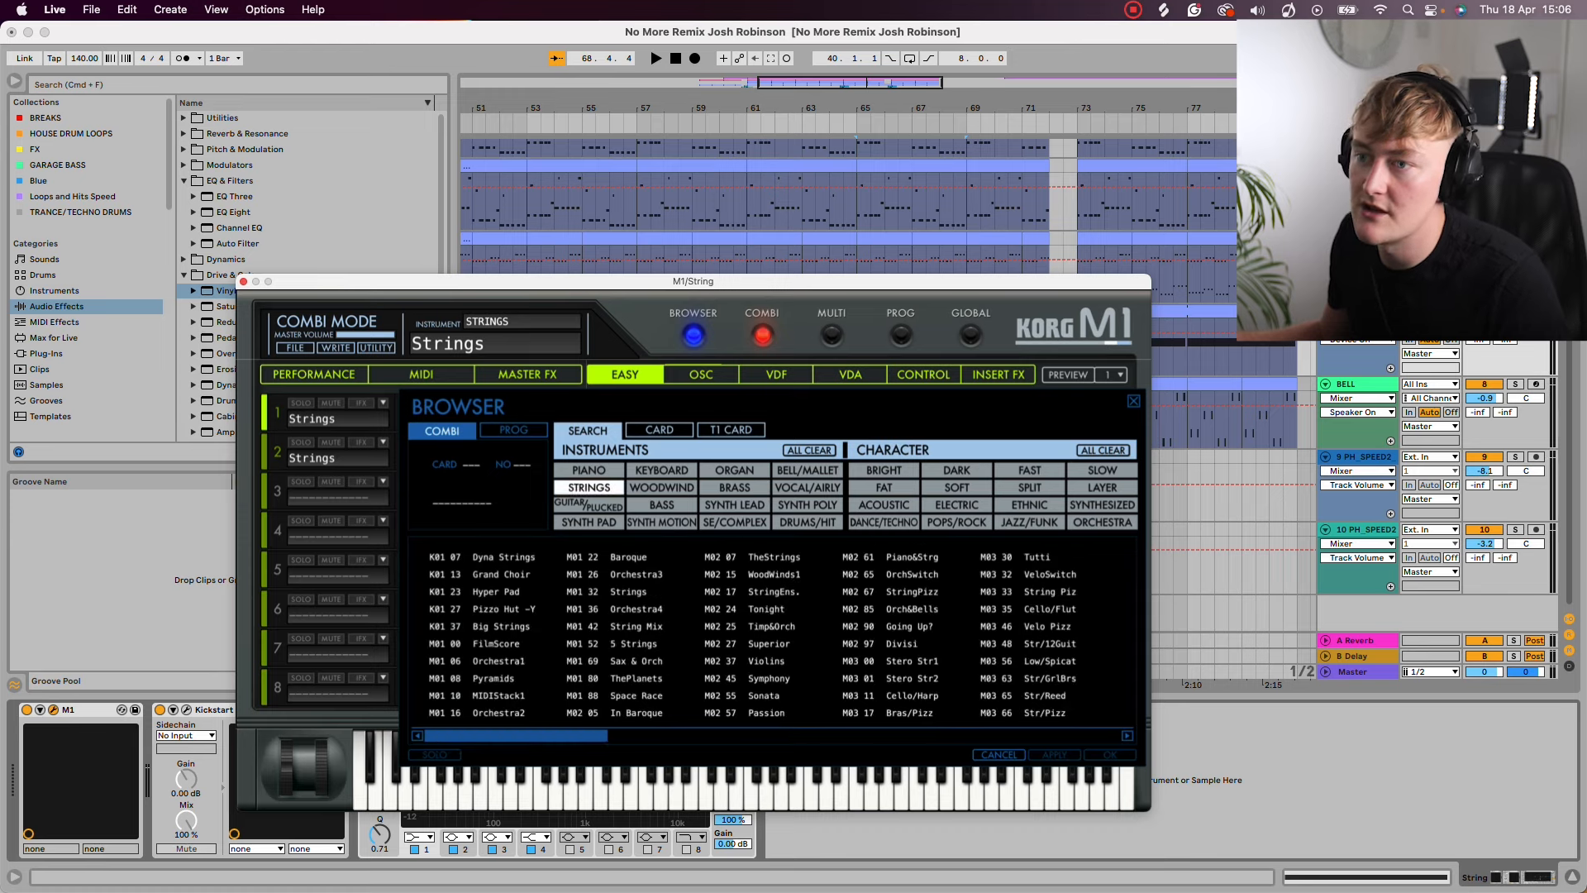
left_click(1133, 400)
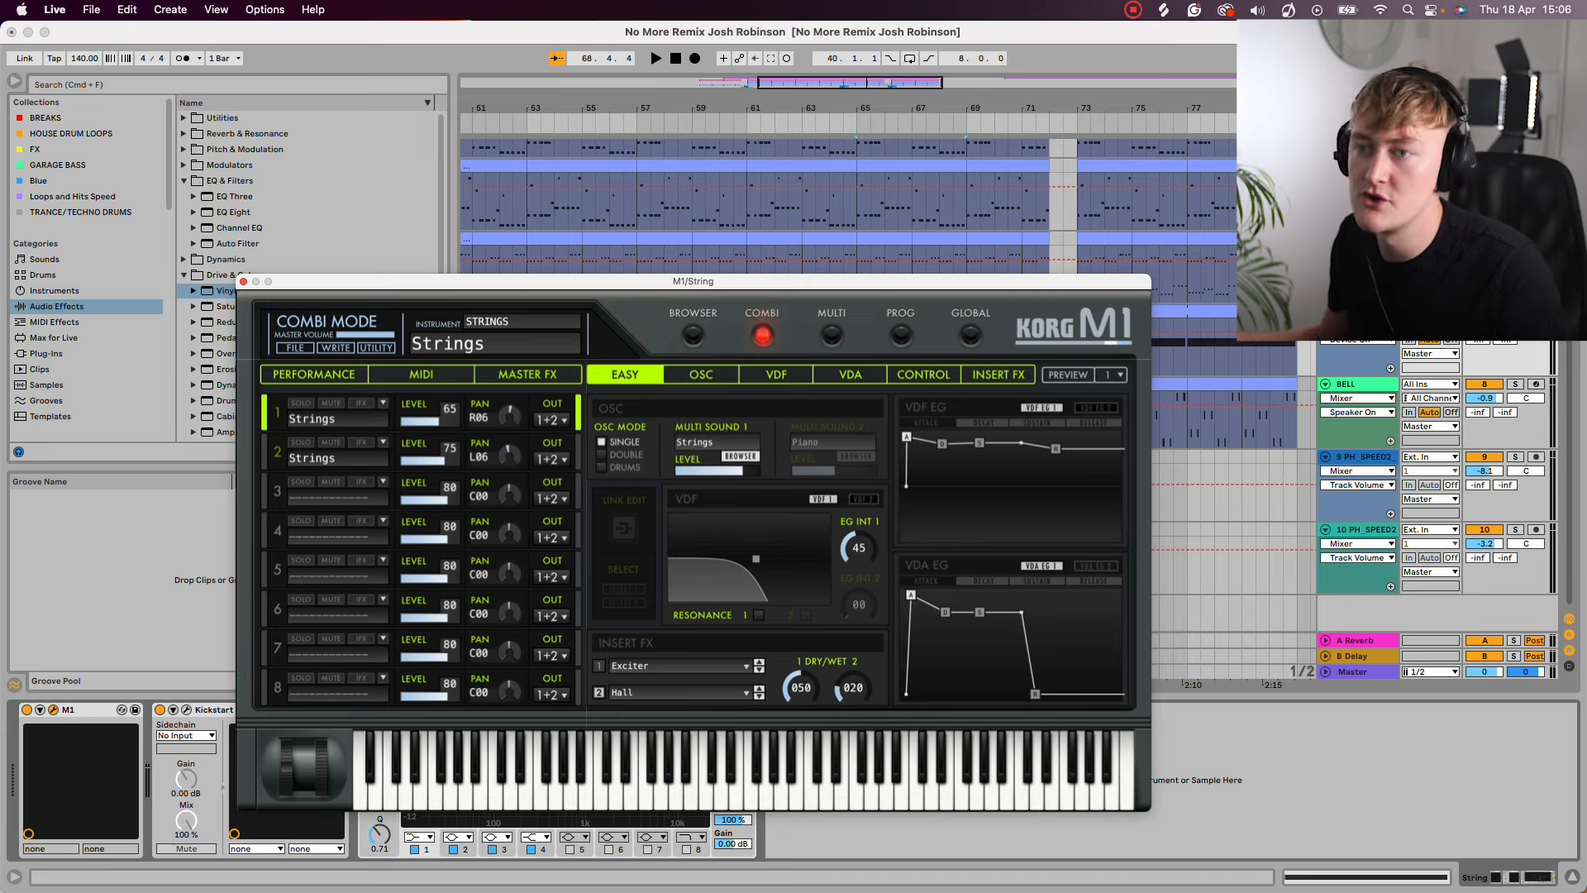
left_click(243, 282)
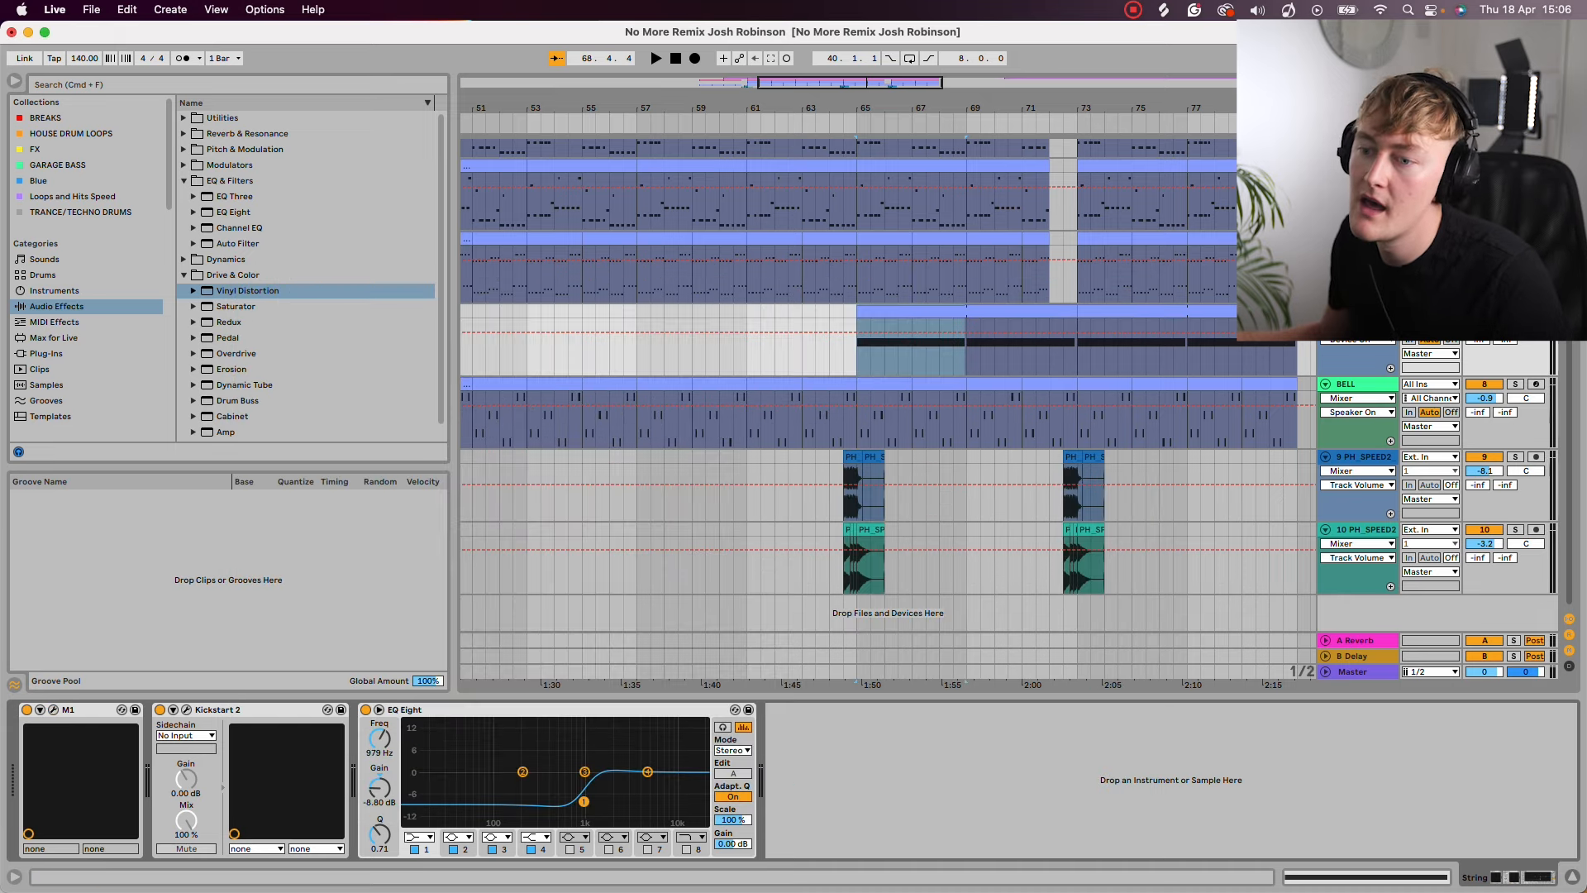
Step: Inspect the String track's Kickstart 2 settings and the dry/wet levels of M1's insert effects, and close both windows
left_click(187, 709)
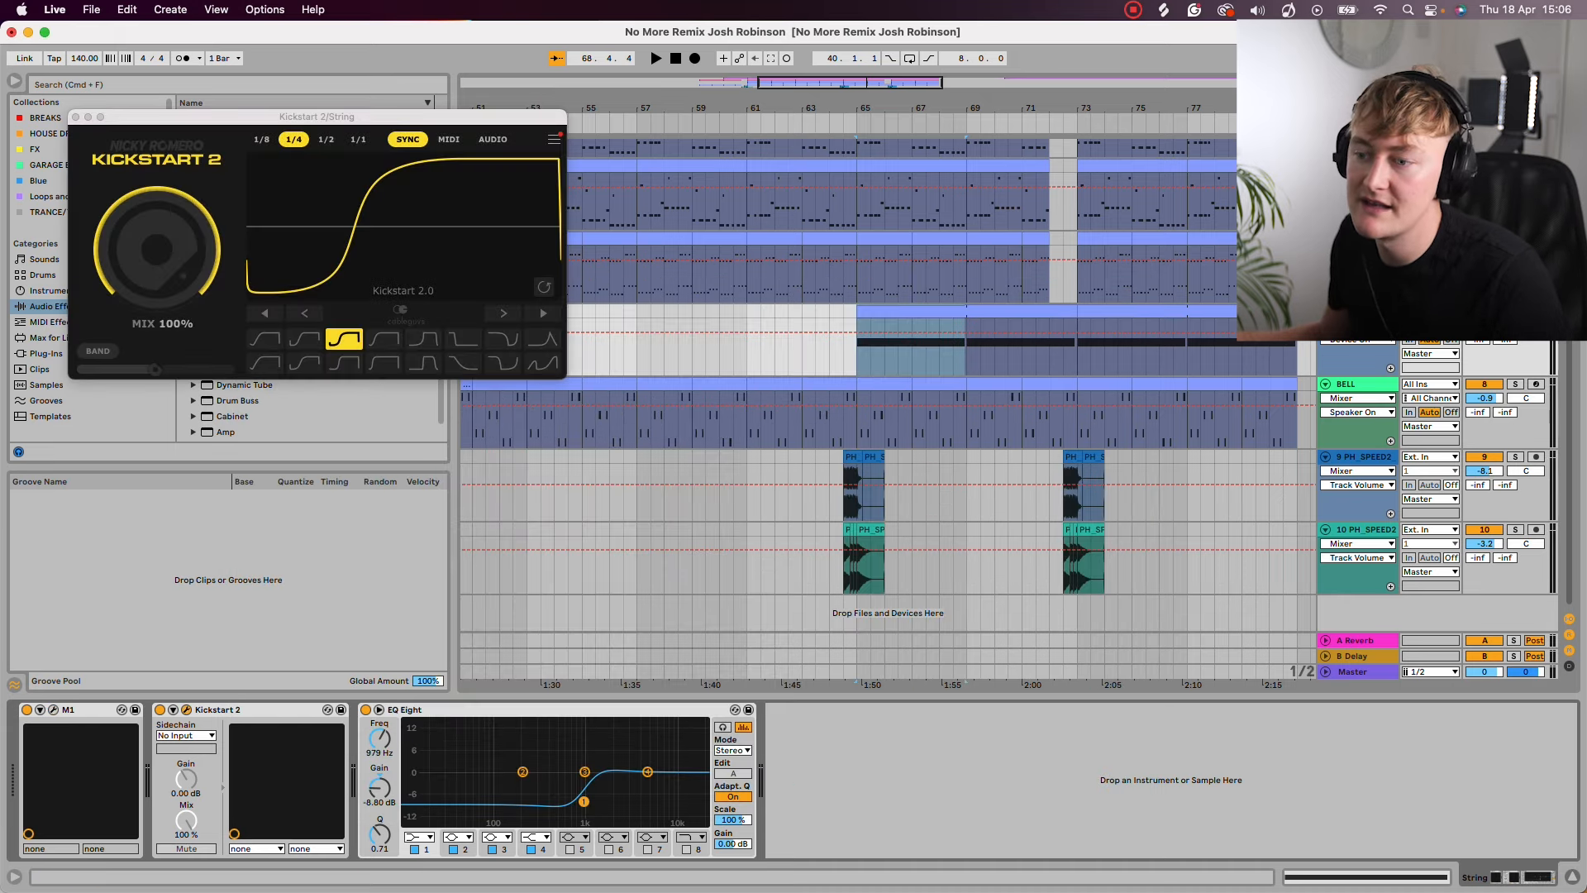
left_click(53, 709)
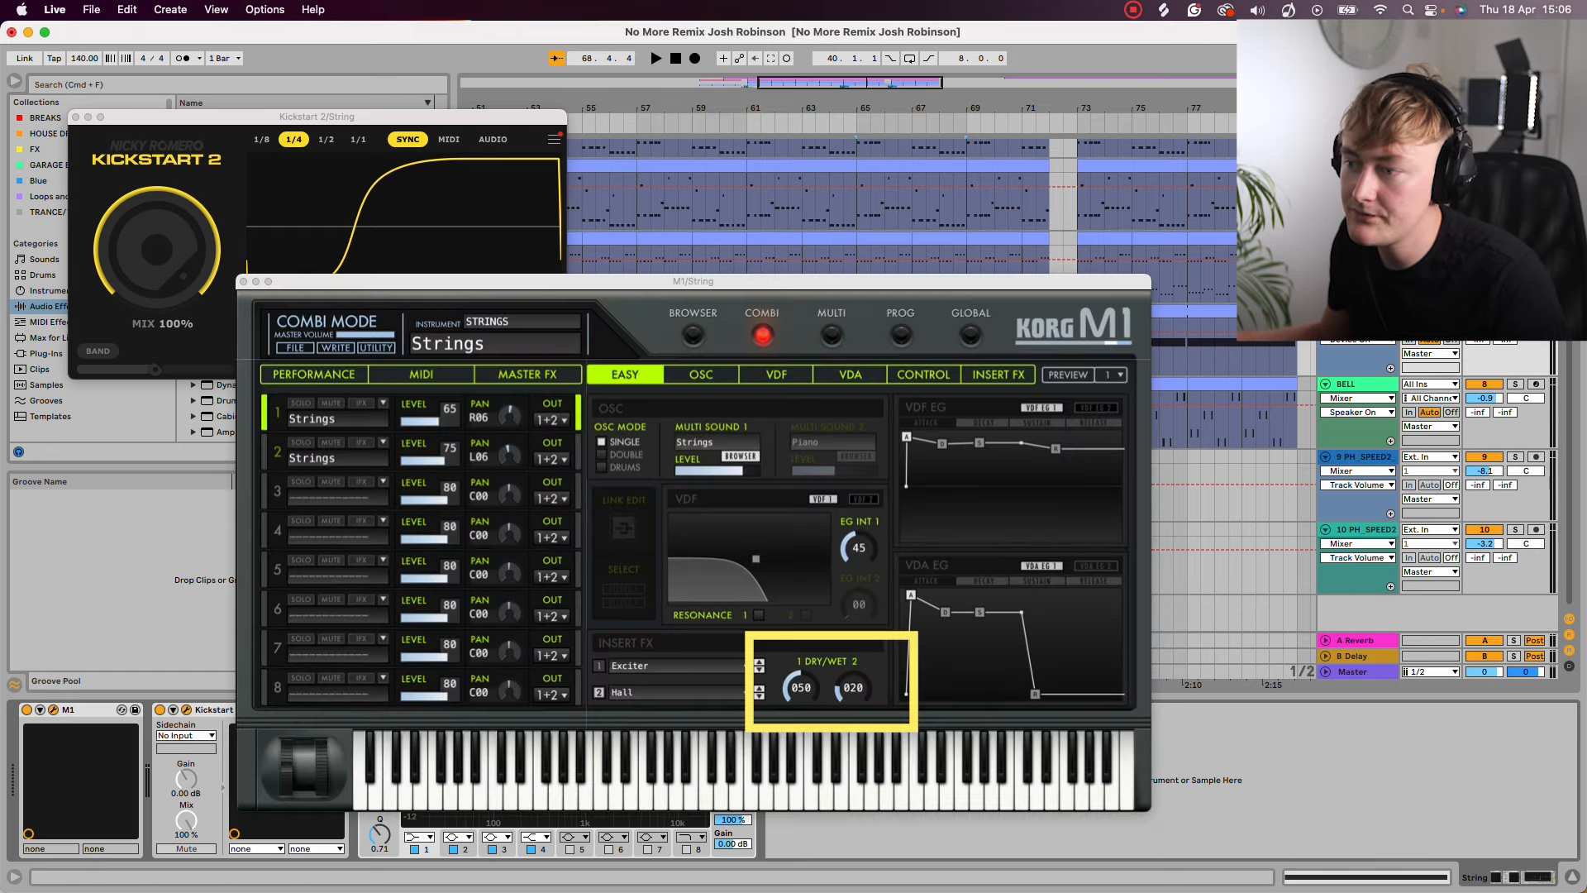
left_click(53, 709)
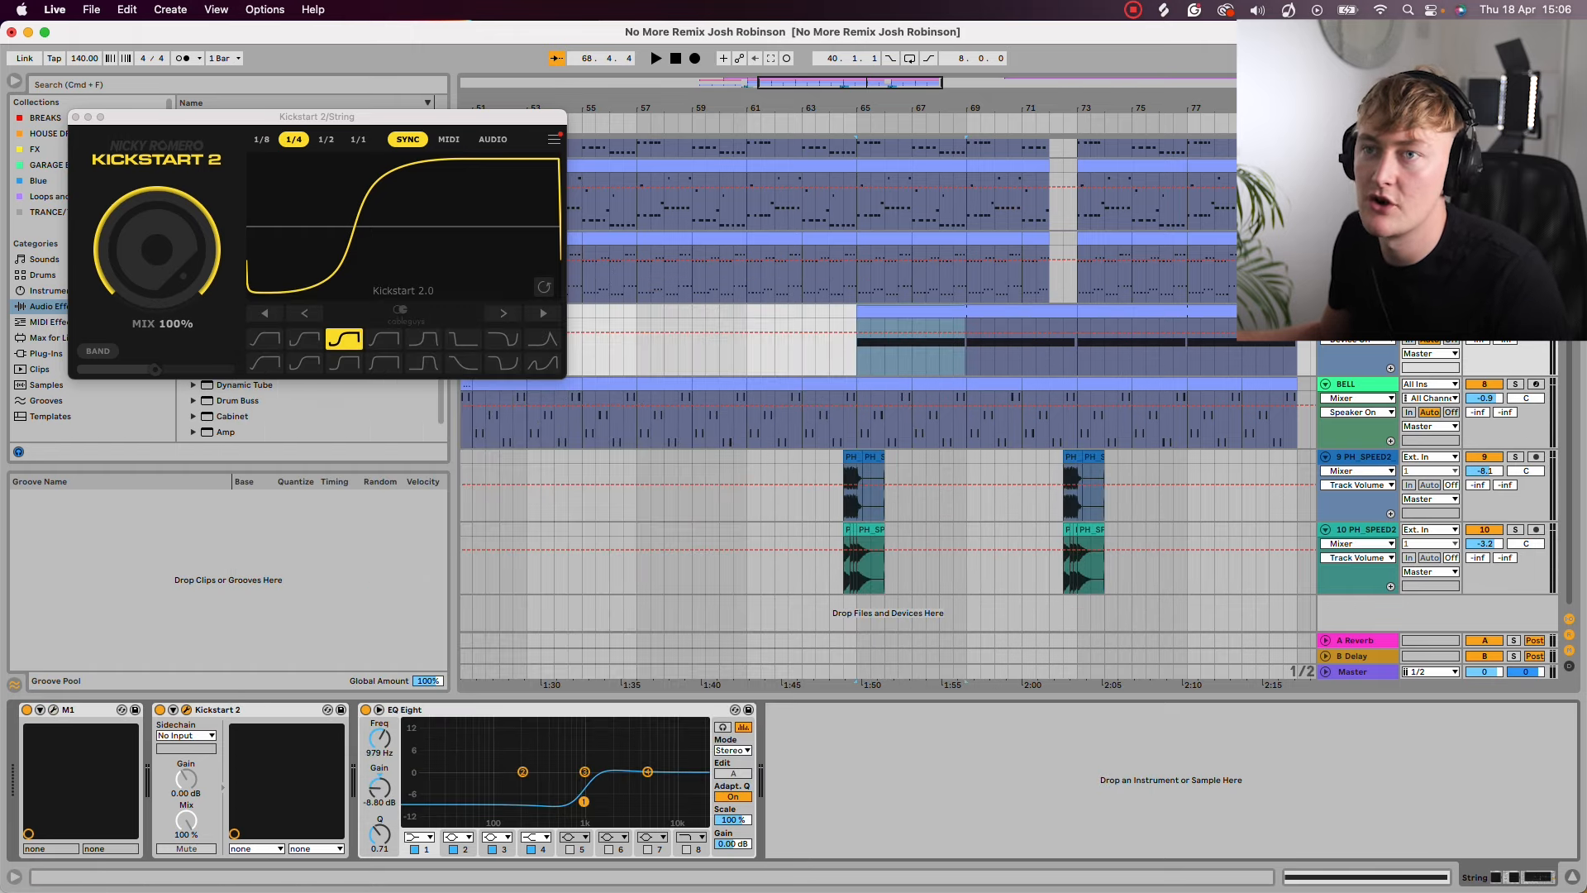
left_click(75, 117)
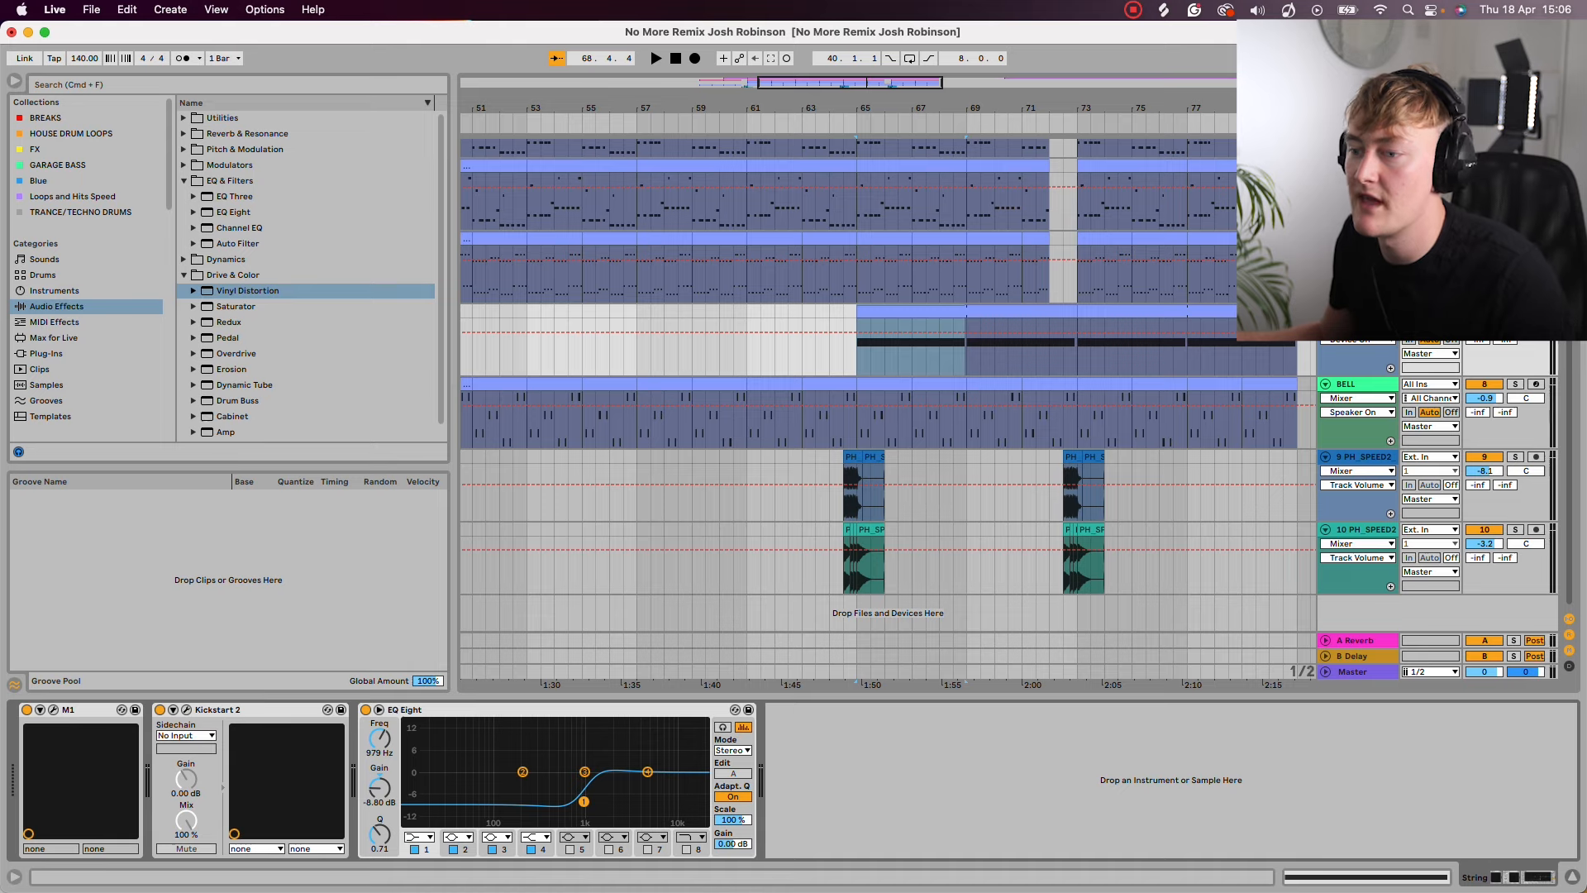